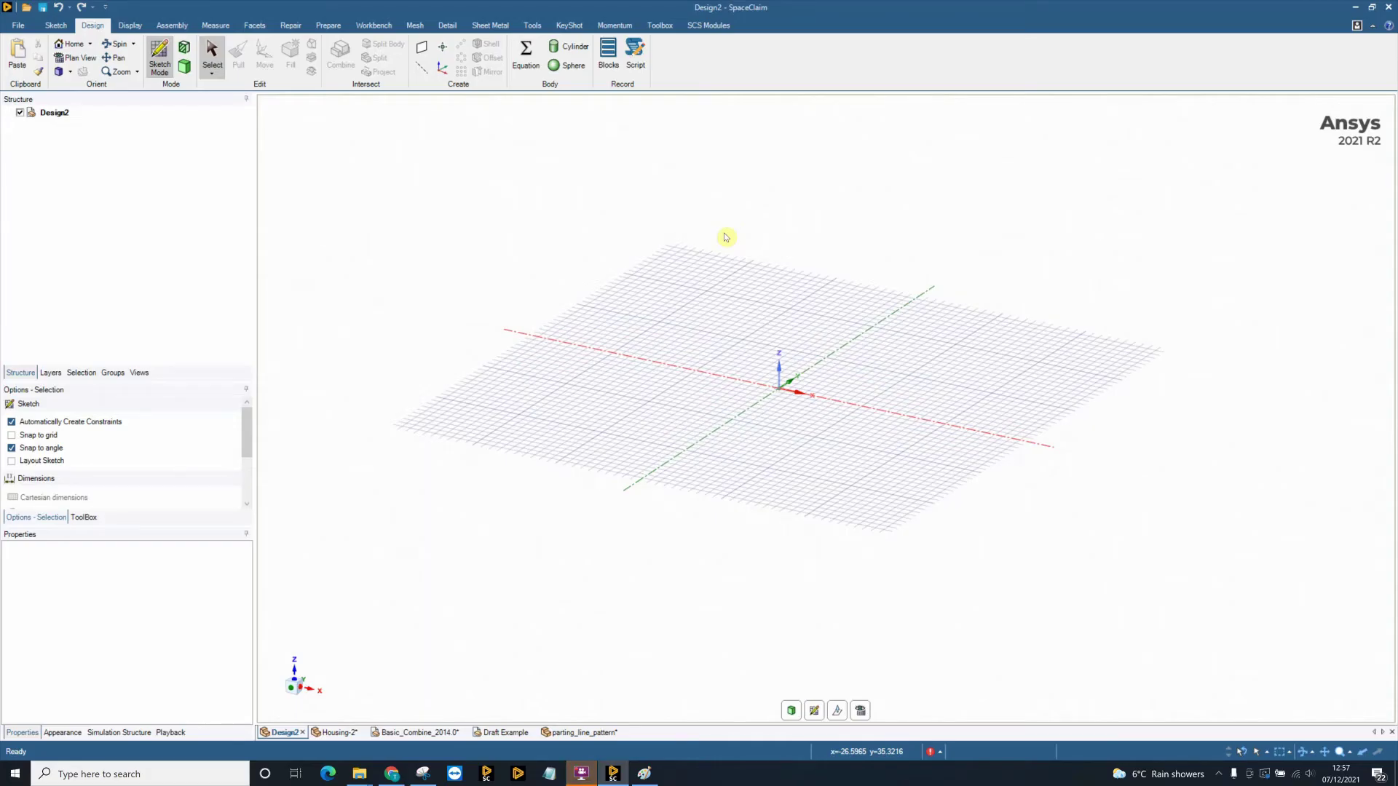
Review the file formats supported for import in the Open dialog, and close the dialog without opening a file.
scroll(746, 302, "down", 2)
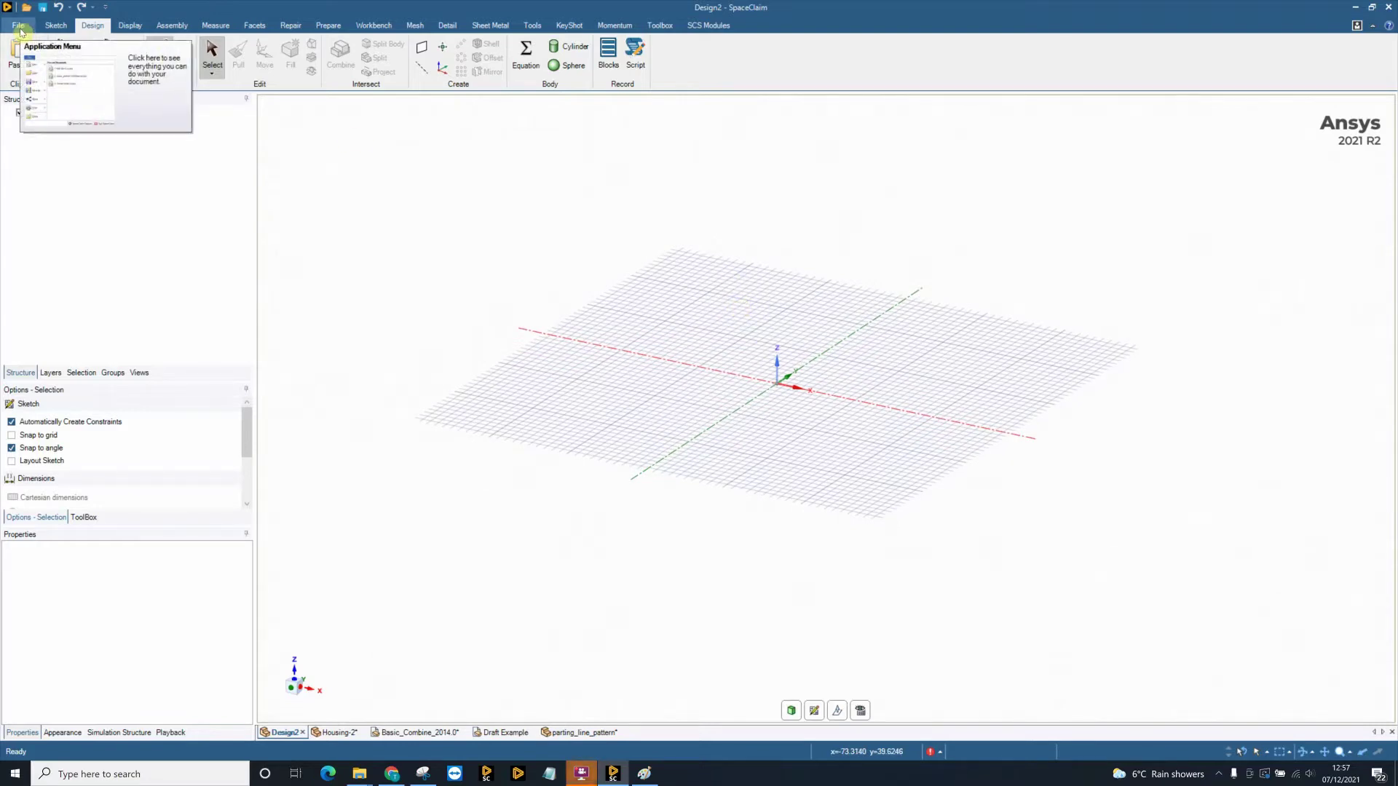
left_click(18, 26)
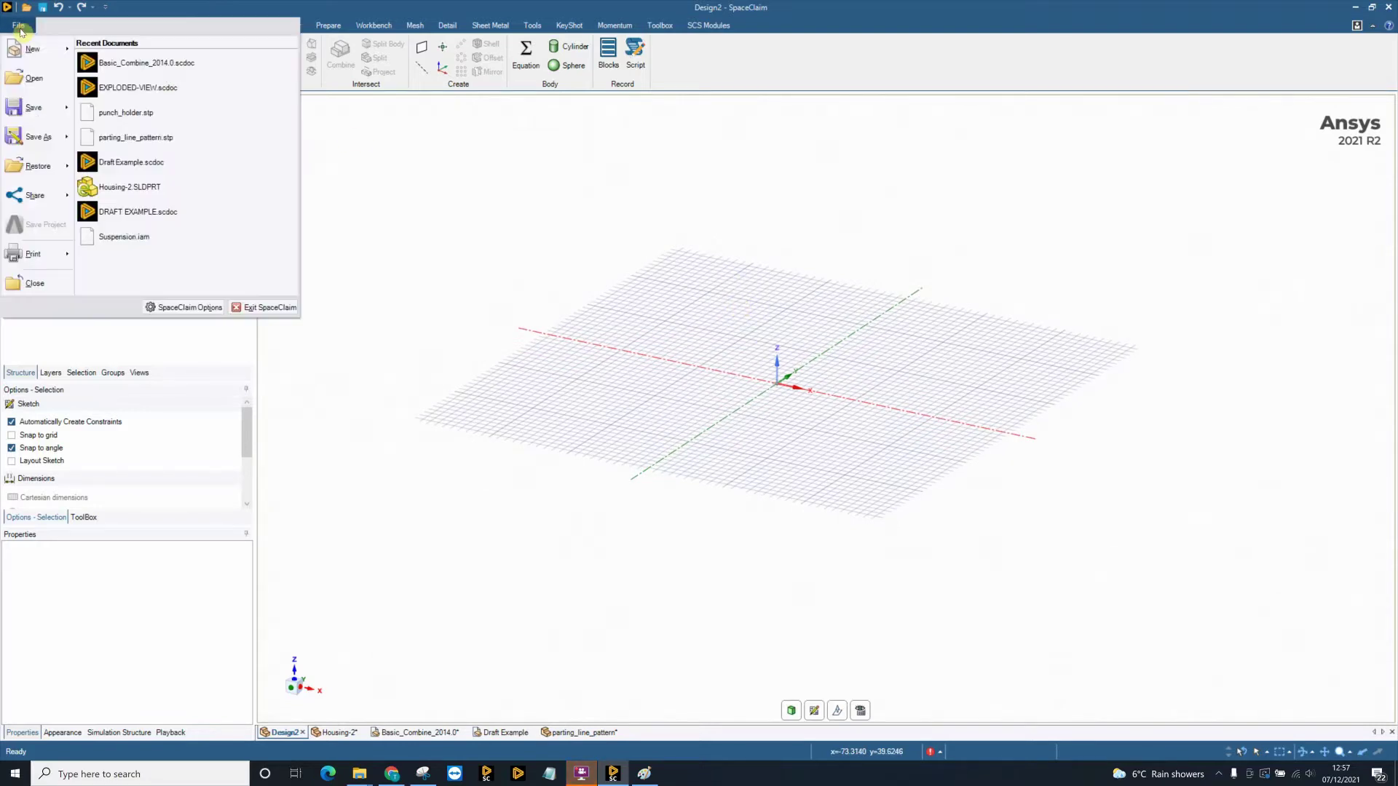
left_click(32, 76)
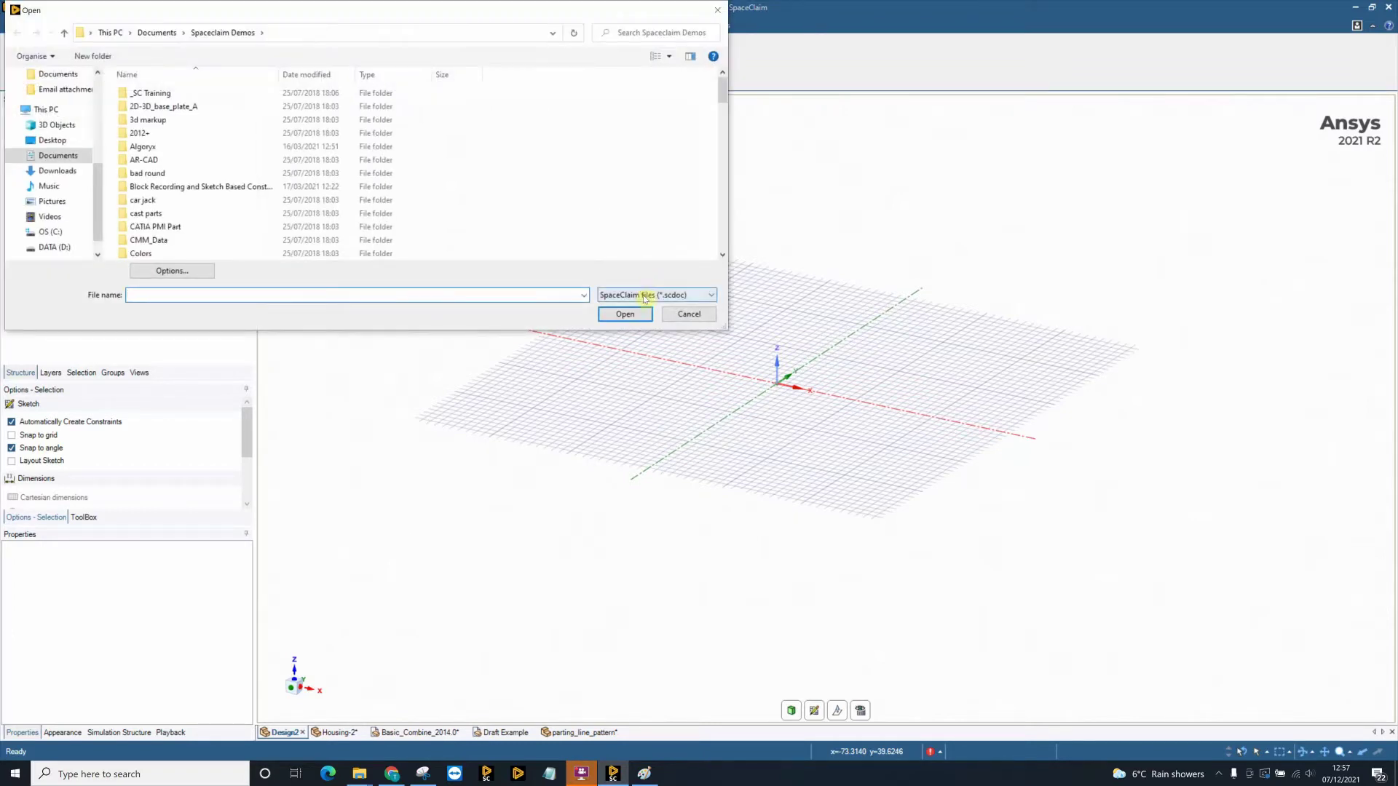
left_click(644, 296)
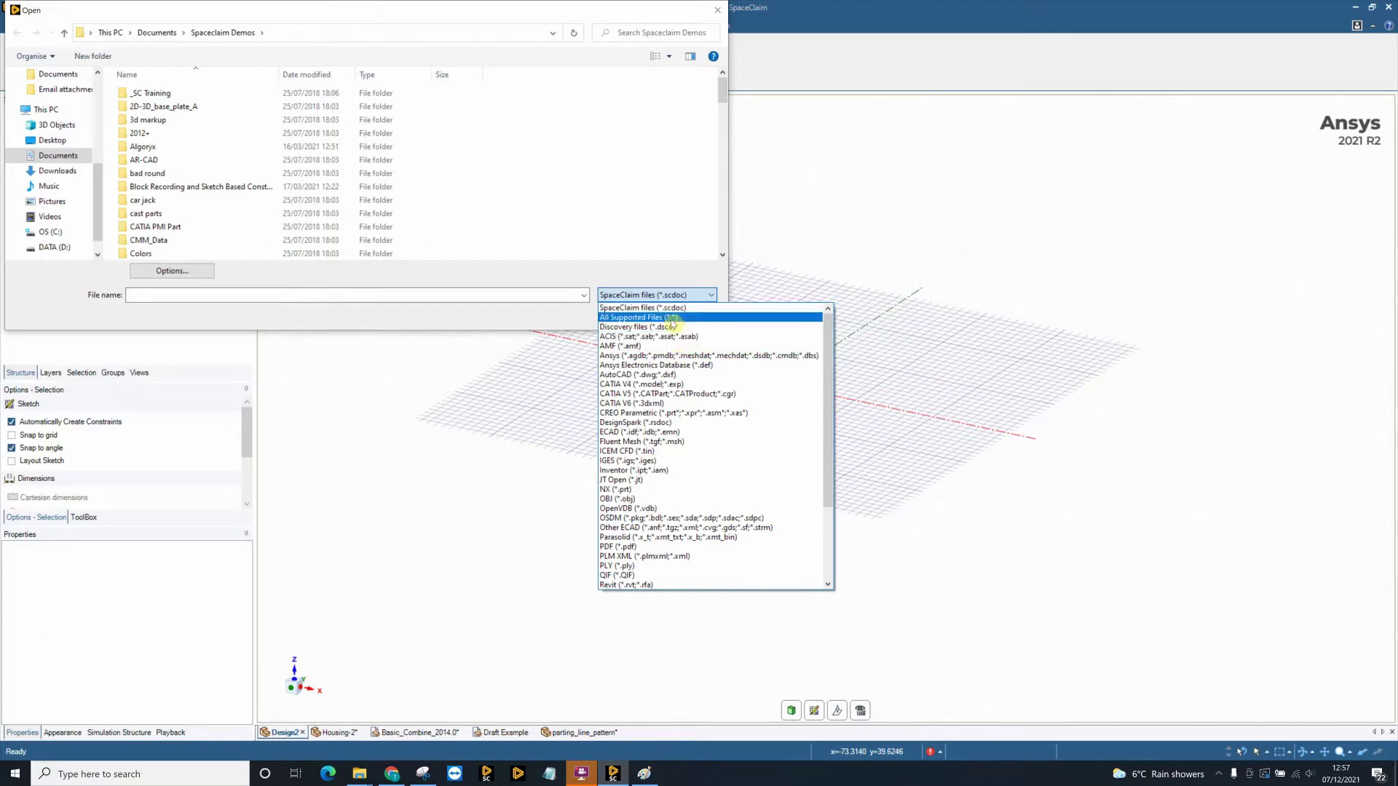
scroll(671, 325, "down", 4)
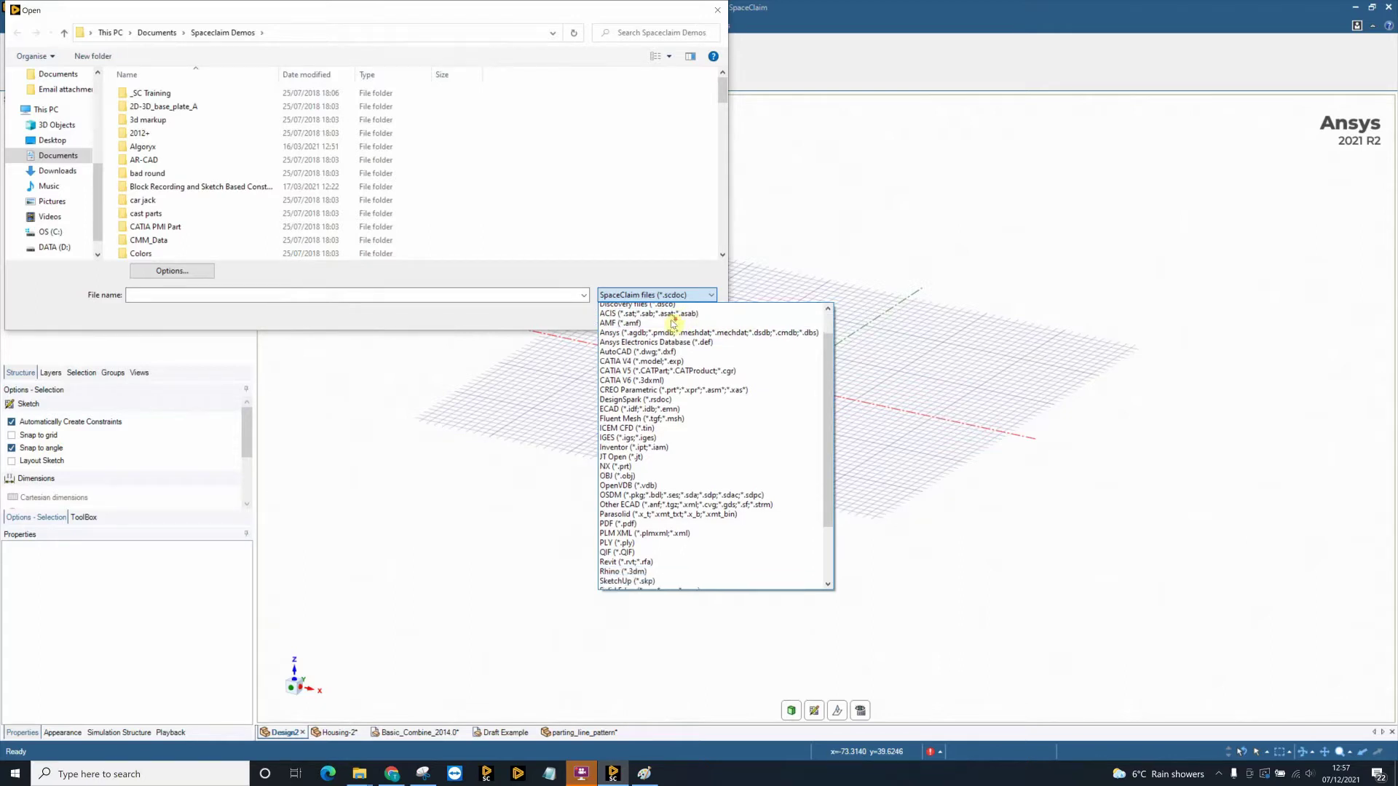
left_click(720, 12)
left_click(720, 12)
Switch to the Housing-2 document and try resizing the large bore in the top ring with Pull.
left_click(339, 732)
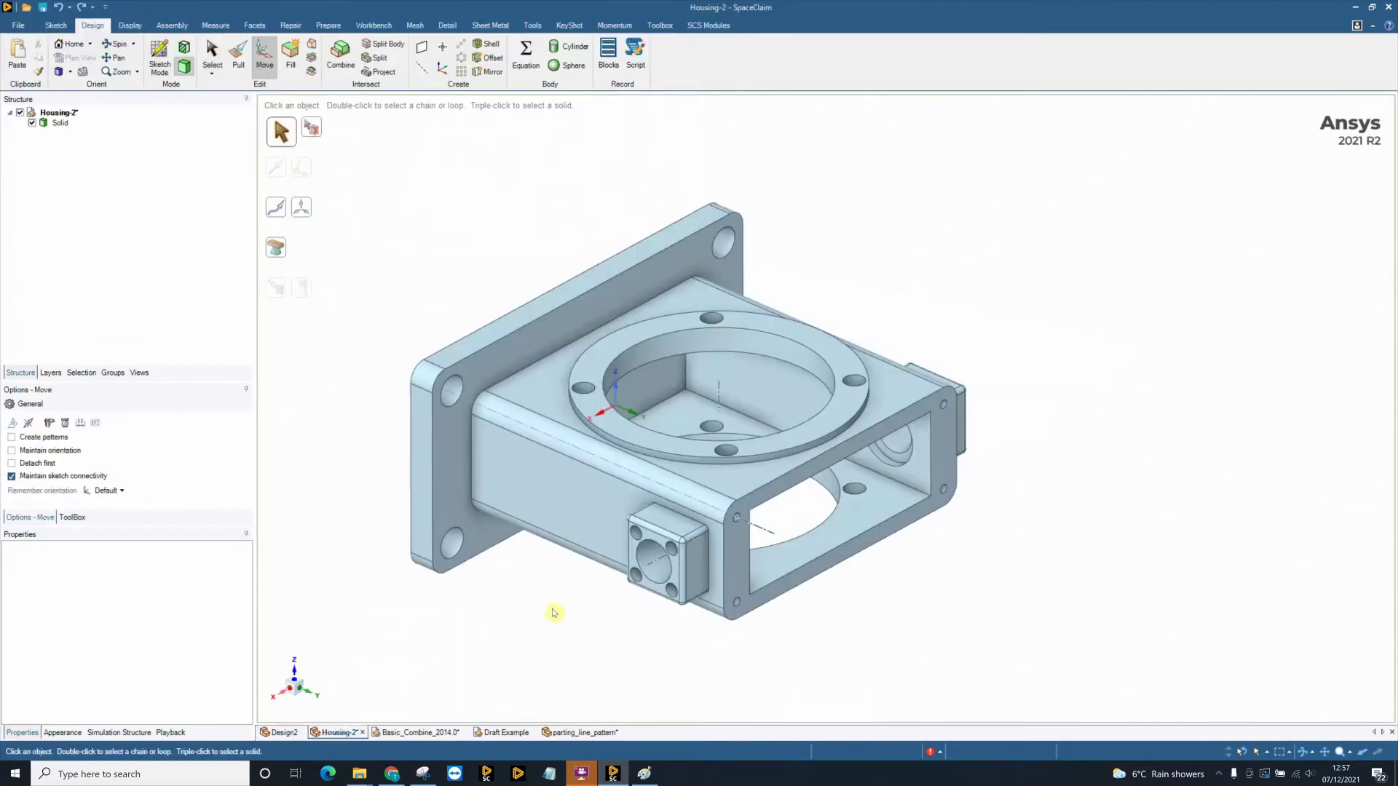
middle_click_drag(555, 600, 595, 512)
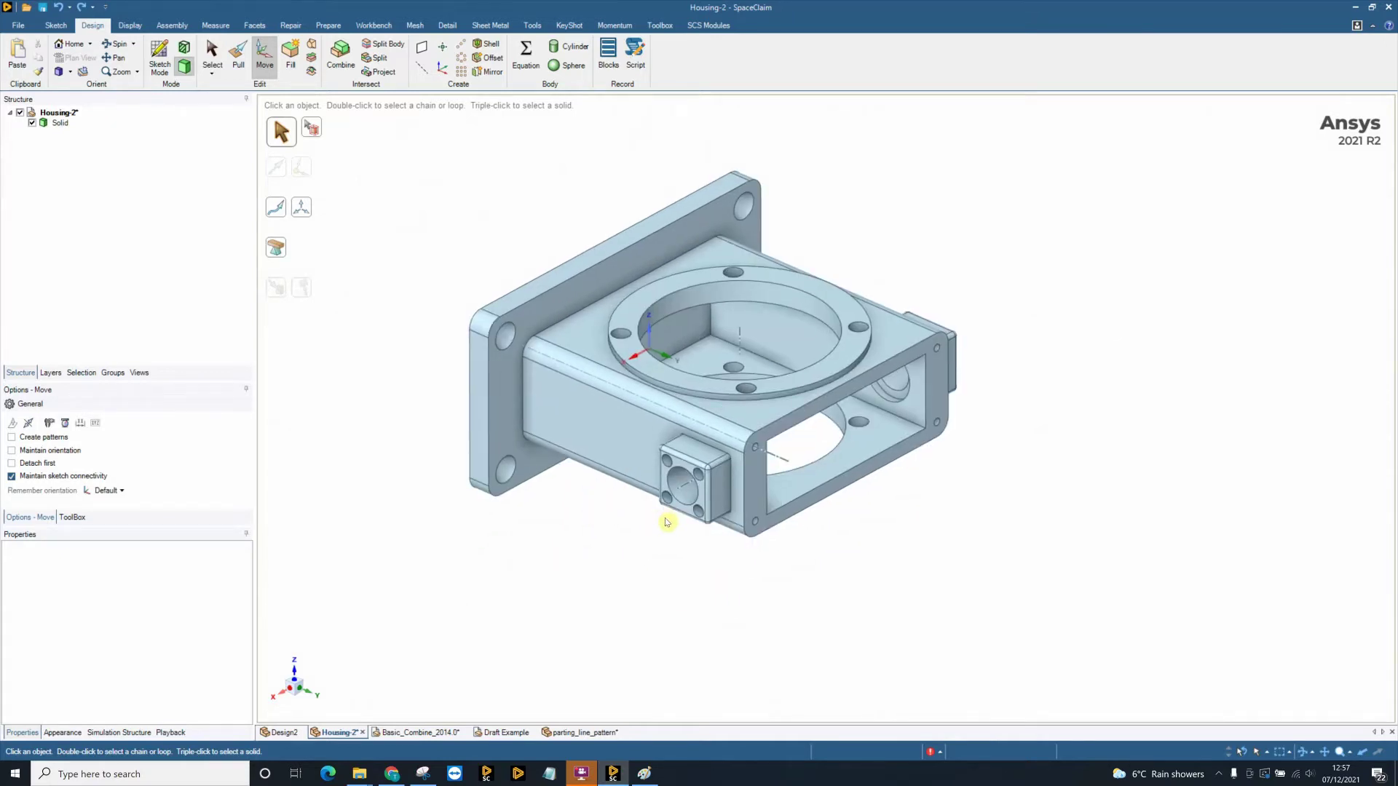
left_click(239, 57)
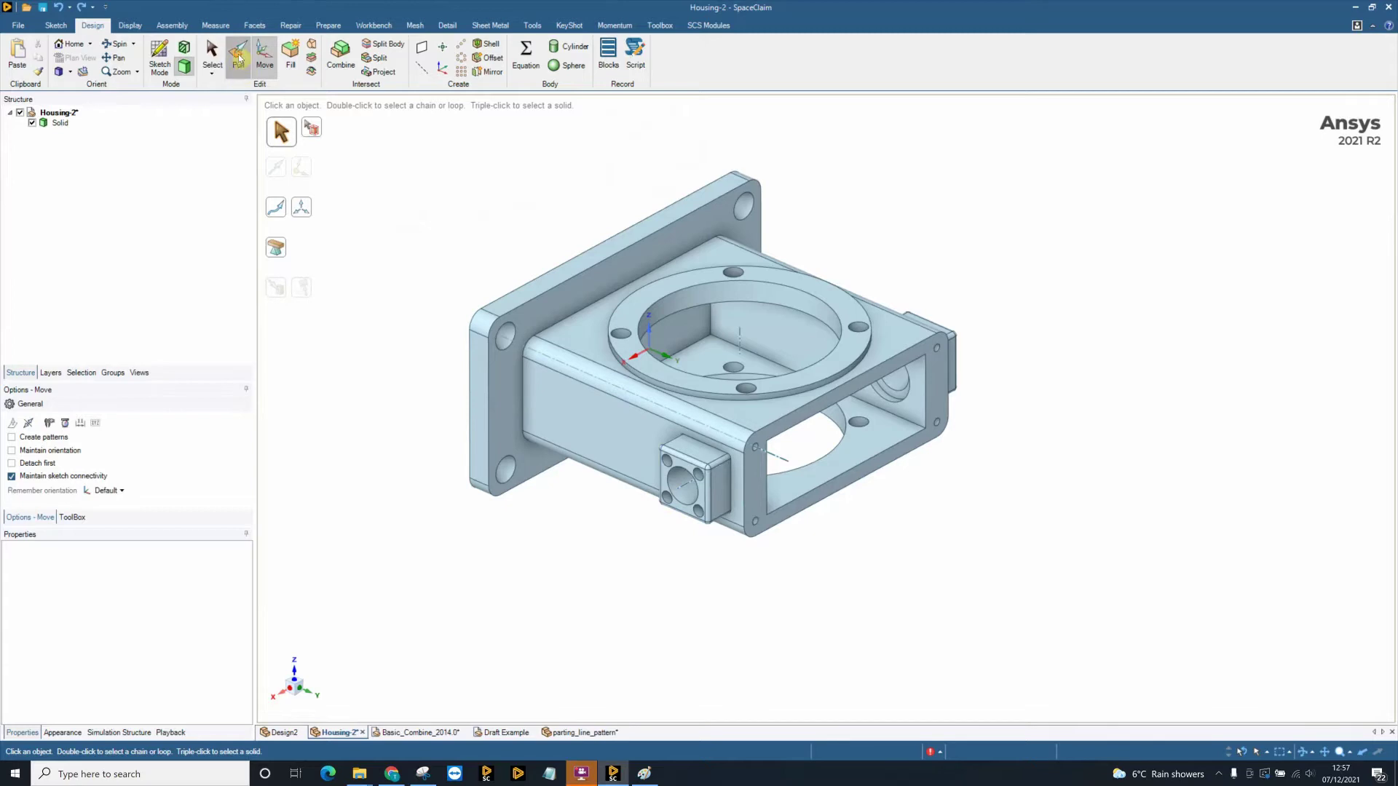
left_click(664, 264)
left_click(767, 296)
left_click_drag(790, 249, 811, 646)
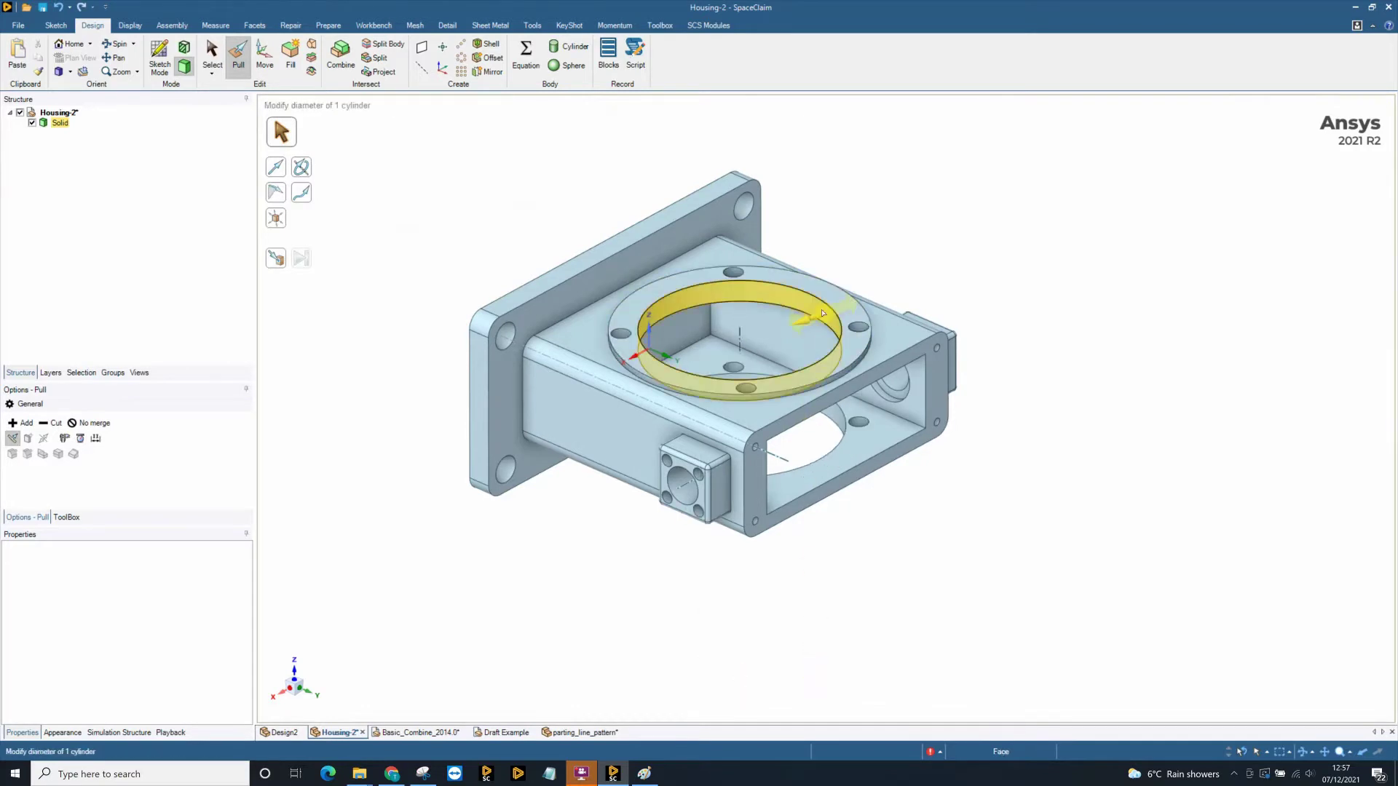
scroll(811, 324, "up", 3)
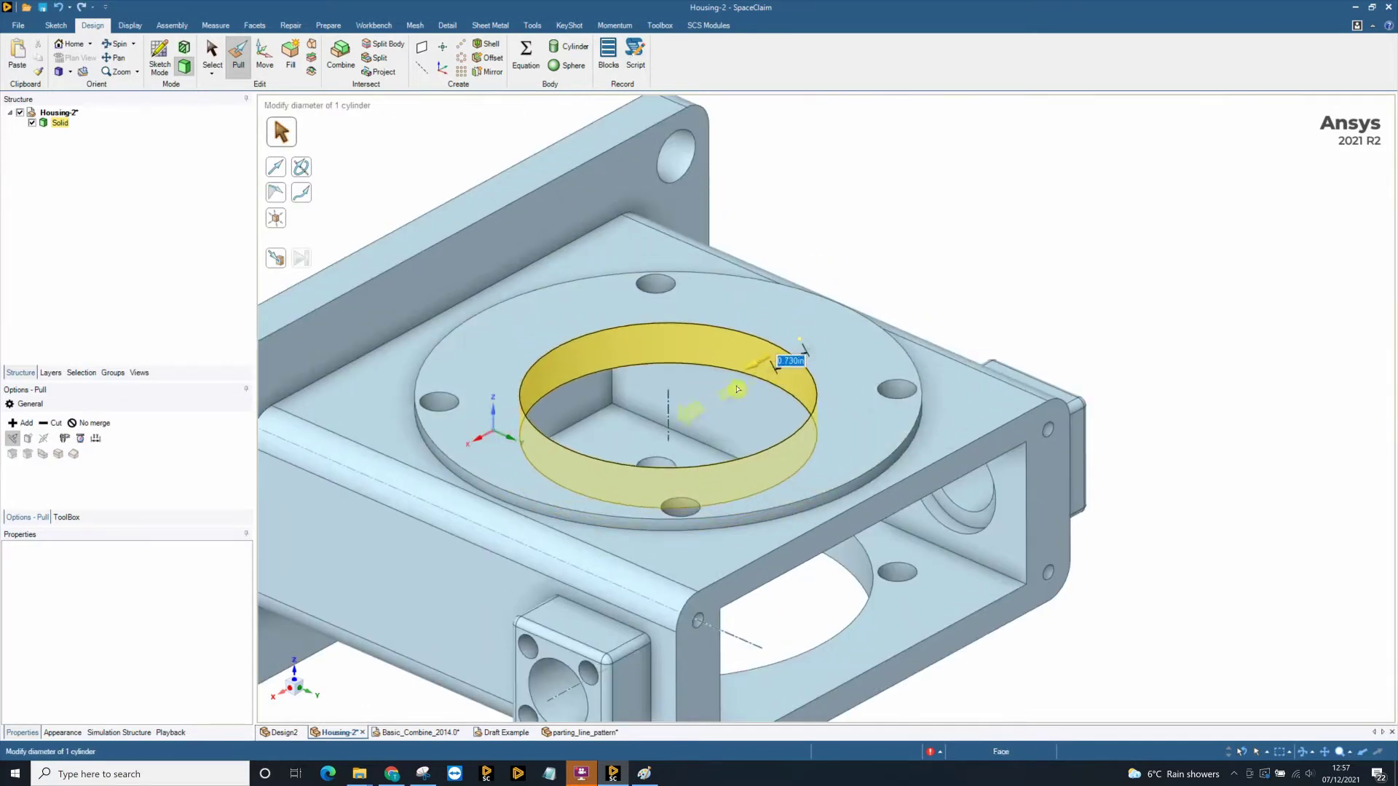
scroll(761, 244, "down", 5)
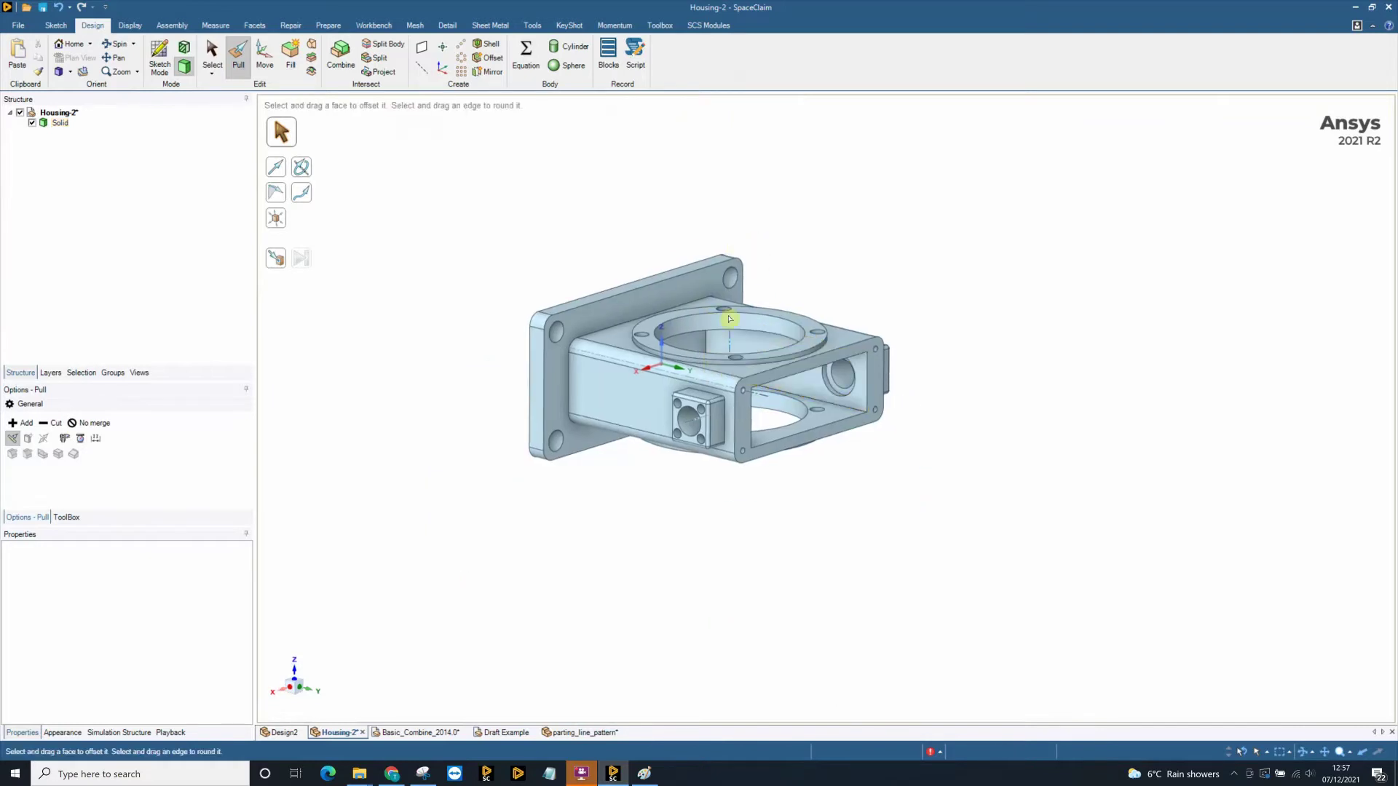
Move the small square side boss with its holes about 4.18 in along the housing wall toward the mounting plate.
key("m")
scroll(701, 386, "up", 3)
left_click_drag(575, 337, 779, 554)
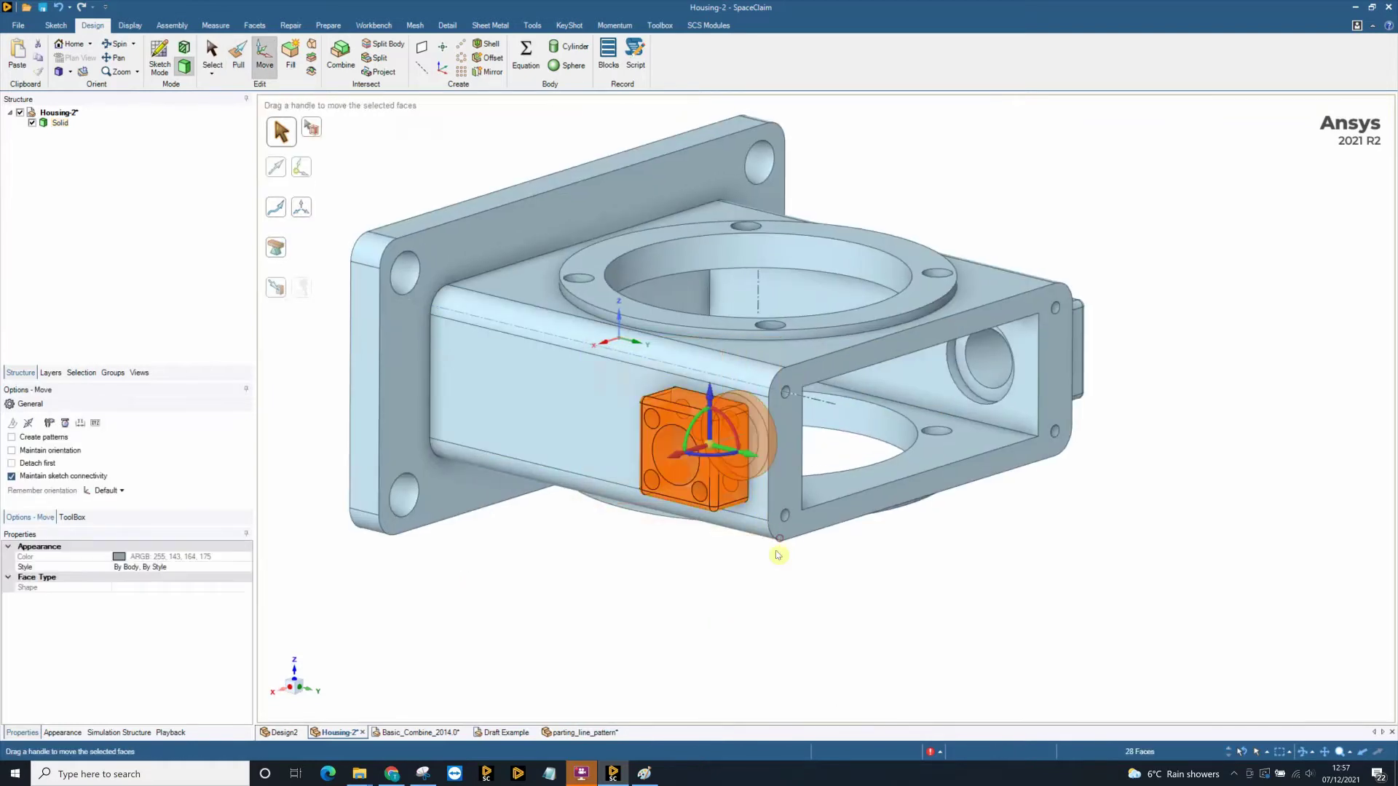
middle_click_drag(777, 556, 783, 502)
left_click_drag(750, 460, 580, 394)
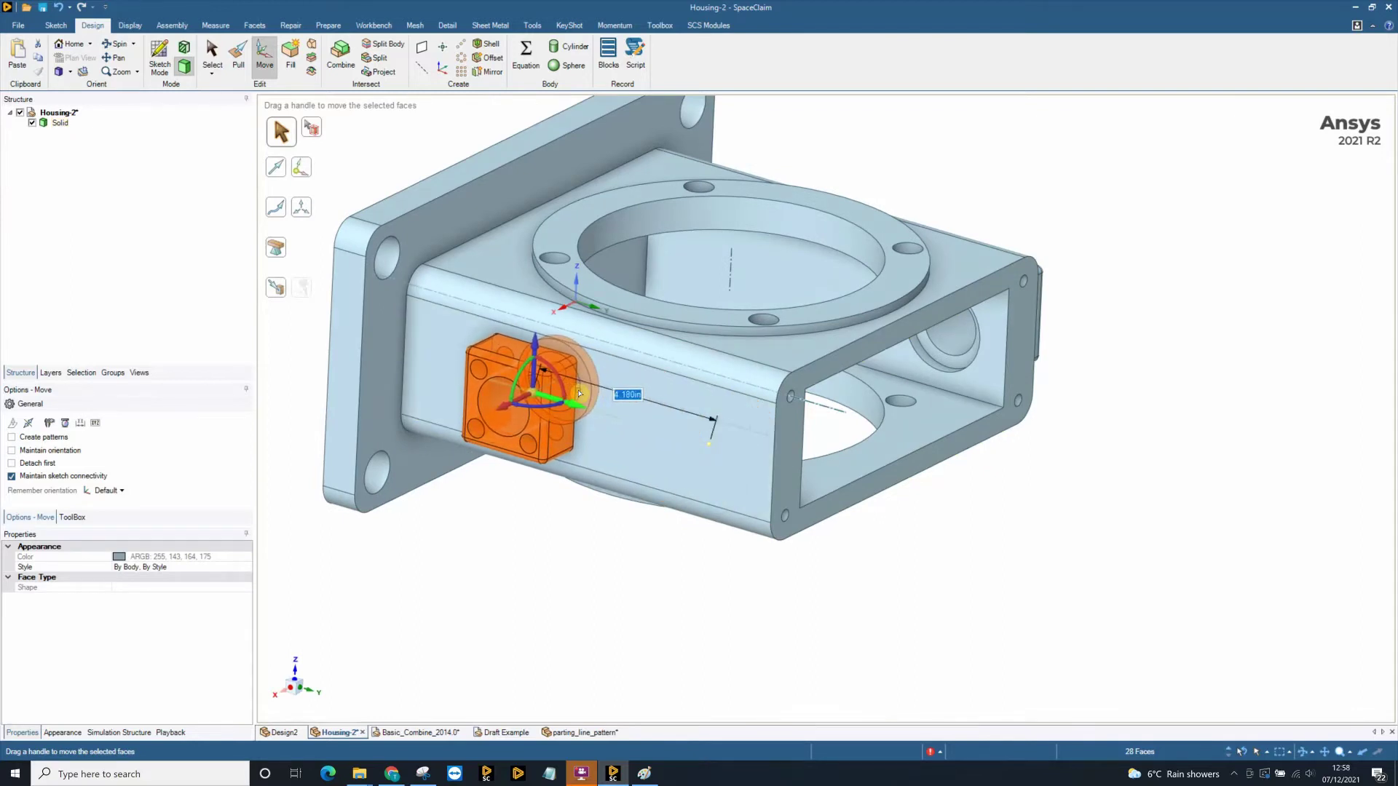
left_click(589, 531)
scroll(623, 557, "down", 3)
middle_click_drag(622, 552, 603, 514)
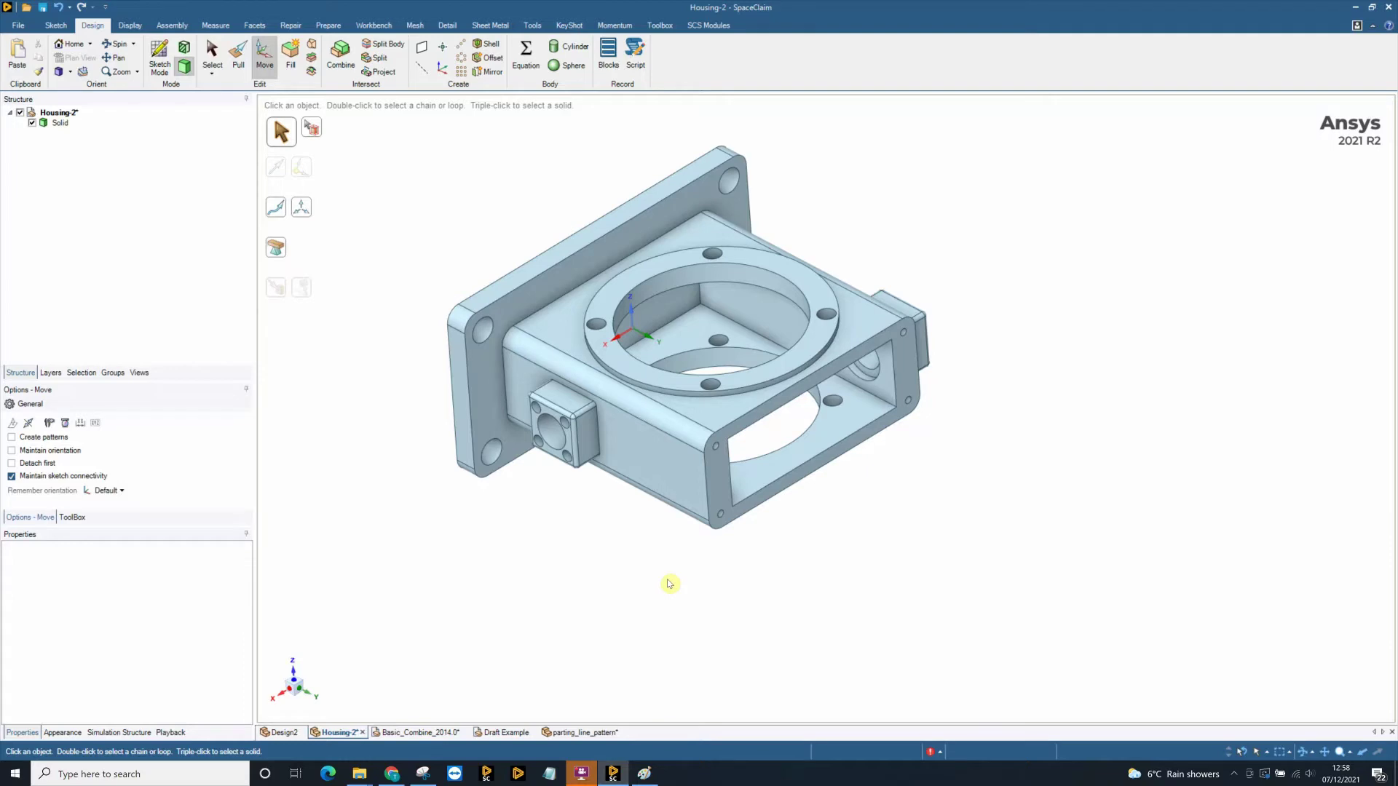
Select one bolt hole in the top ring plus all holes of equal 0.300 in radius, and pull them to a 0.25 in radius.
key("s")
left_click(606, 336)
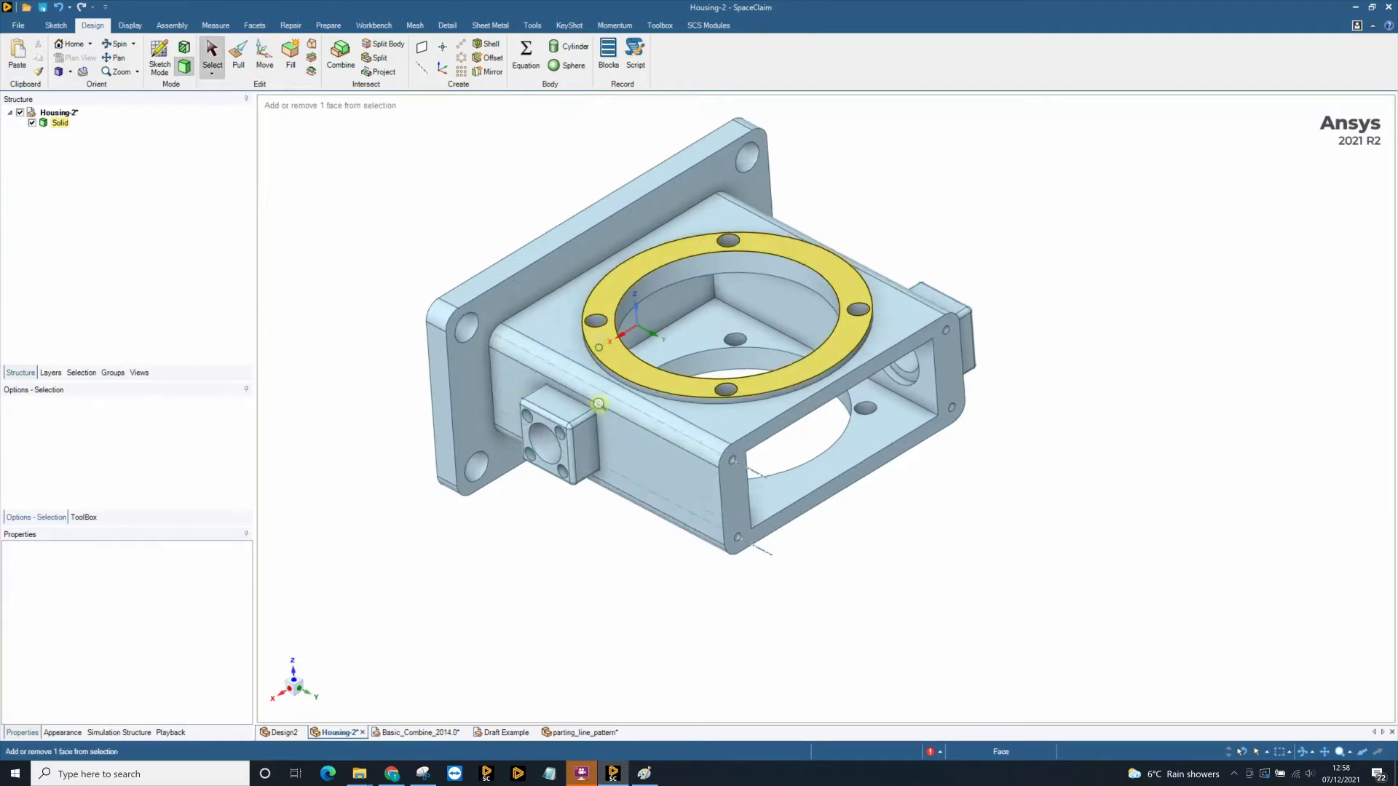
scroll(609, 334, "up", 3)
left_click(596, 304)
scroll(609, 317, "down", 2)
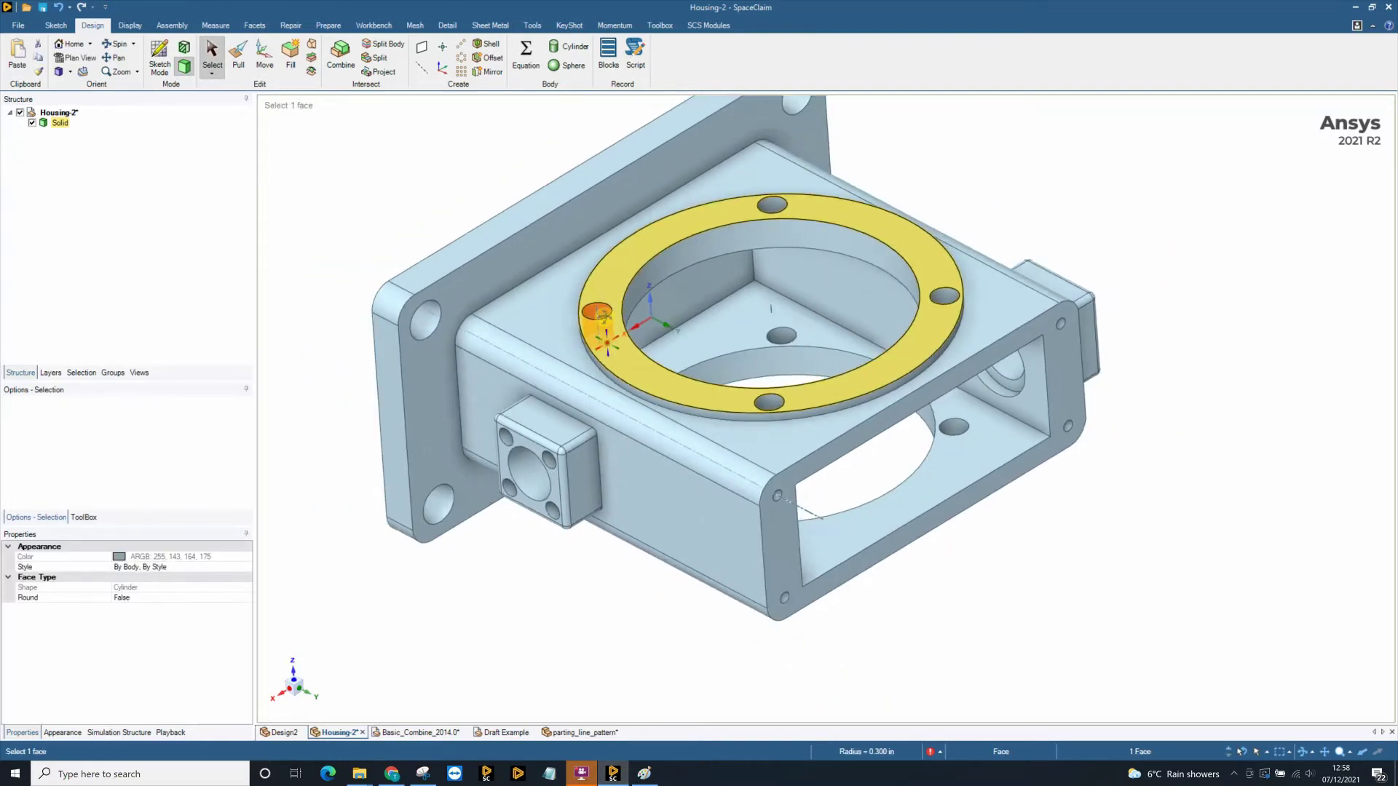
key("p")
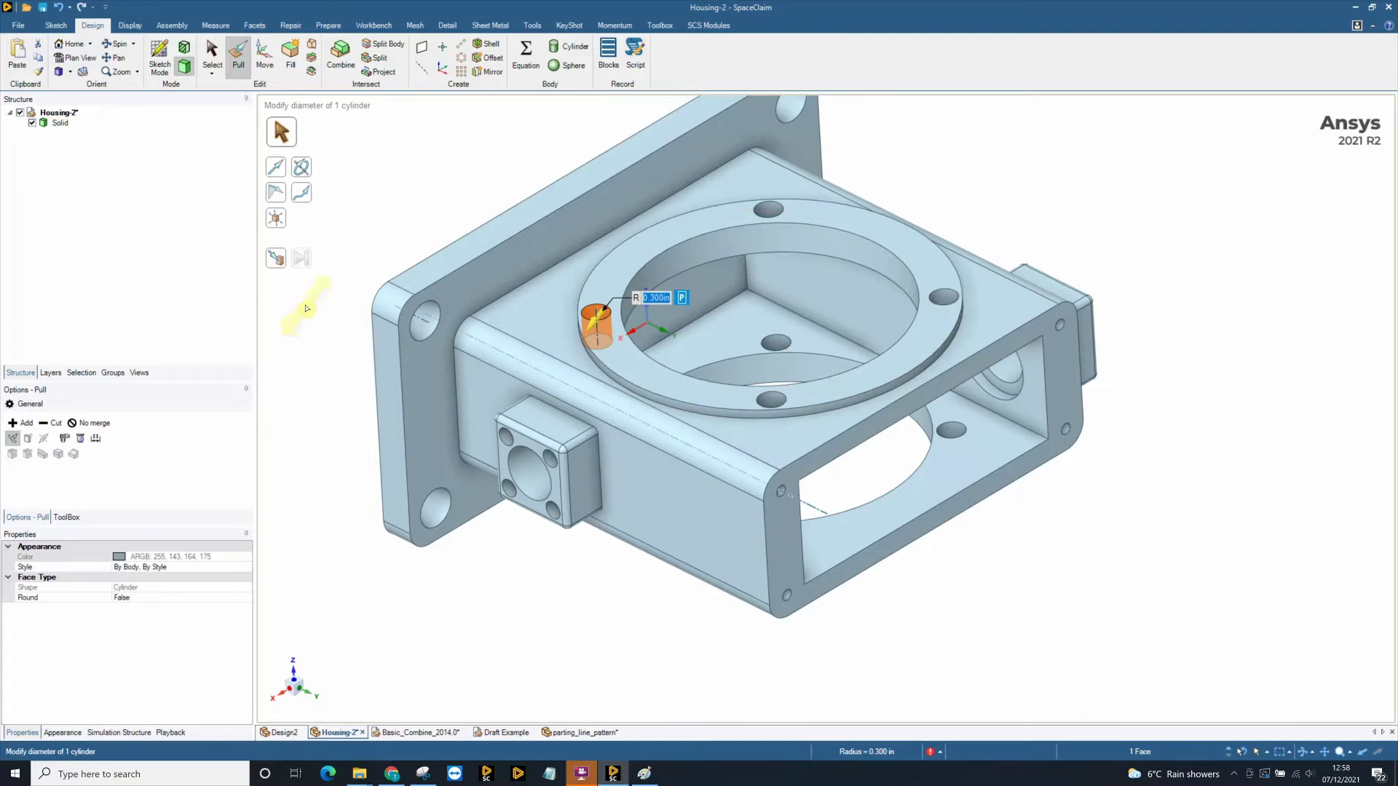
left_click(81, 373)
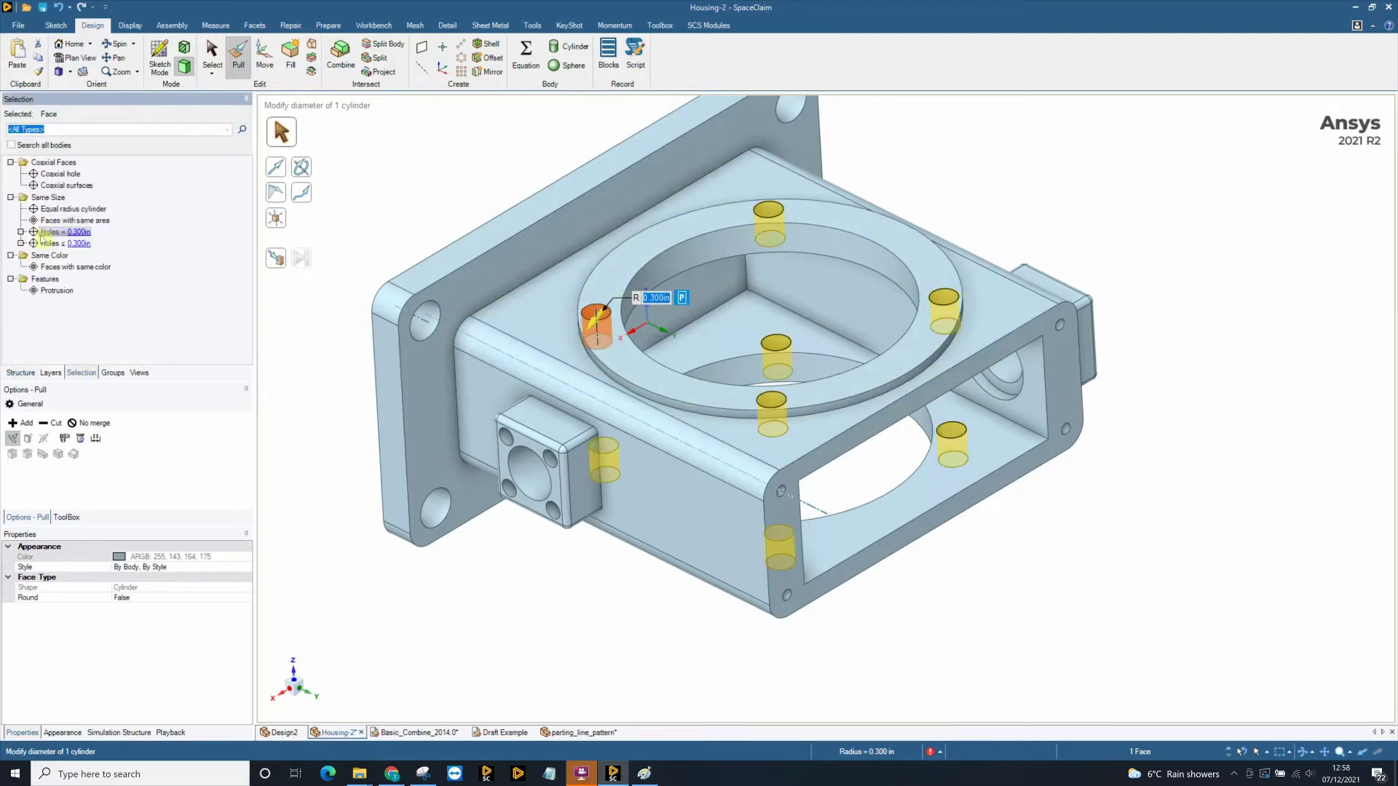
left_click(45, 233)
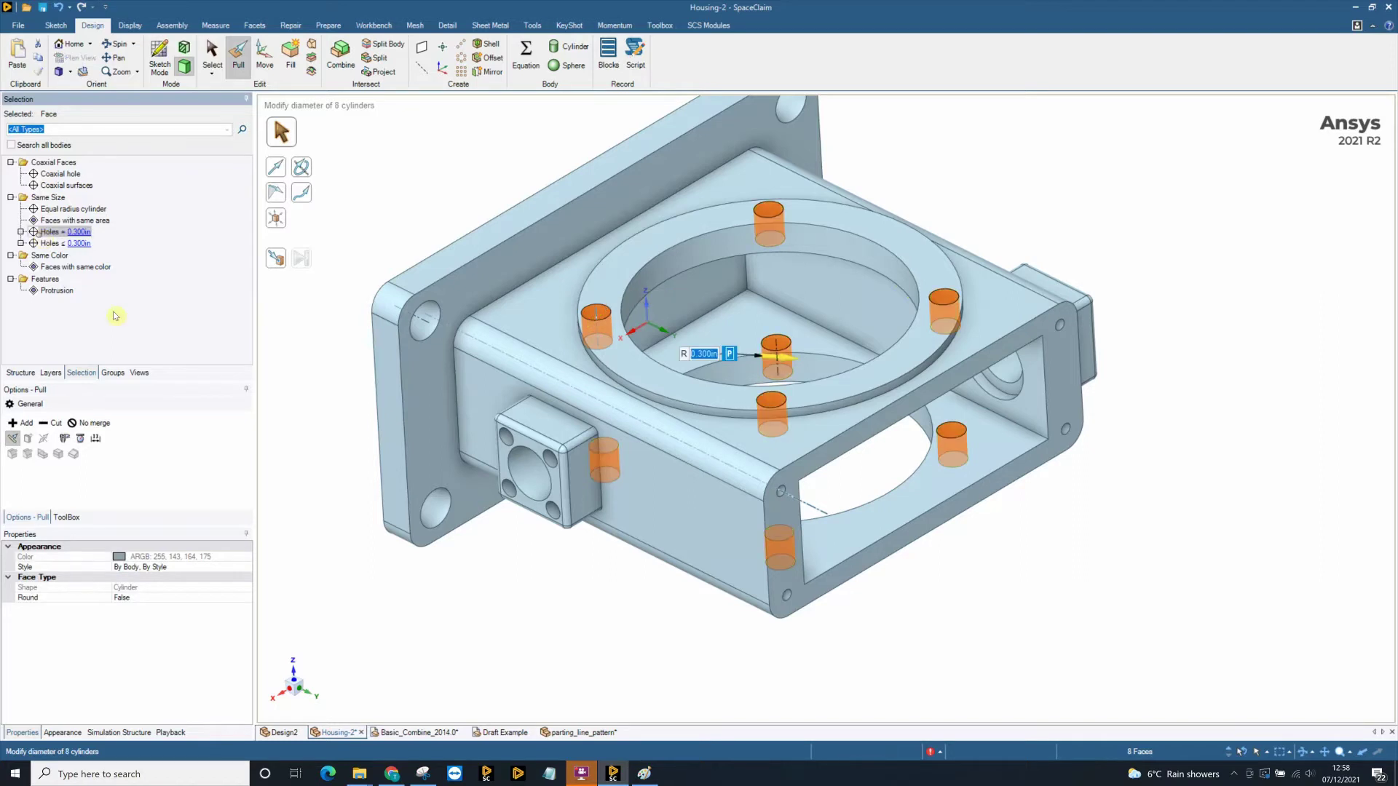
key("BackSpace")
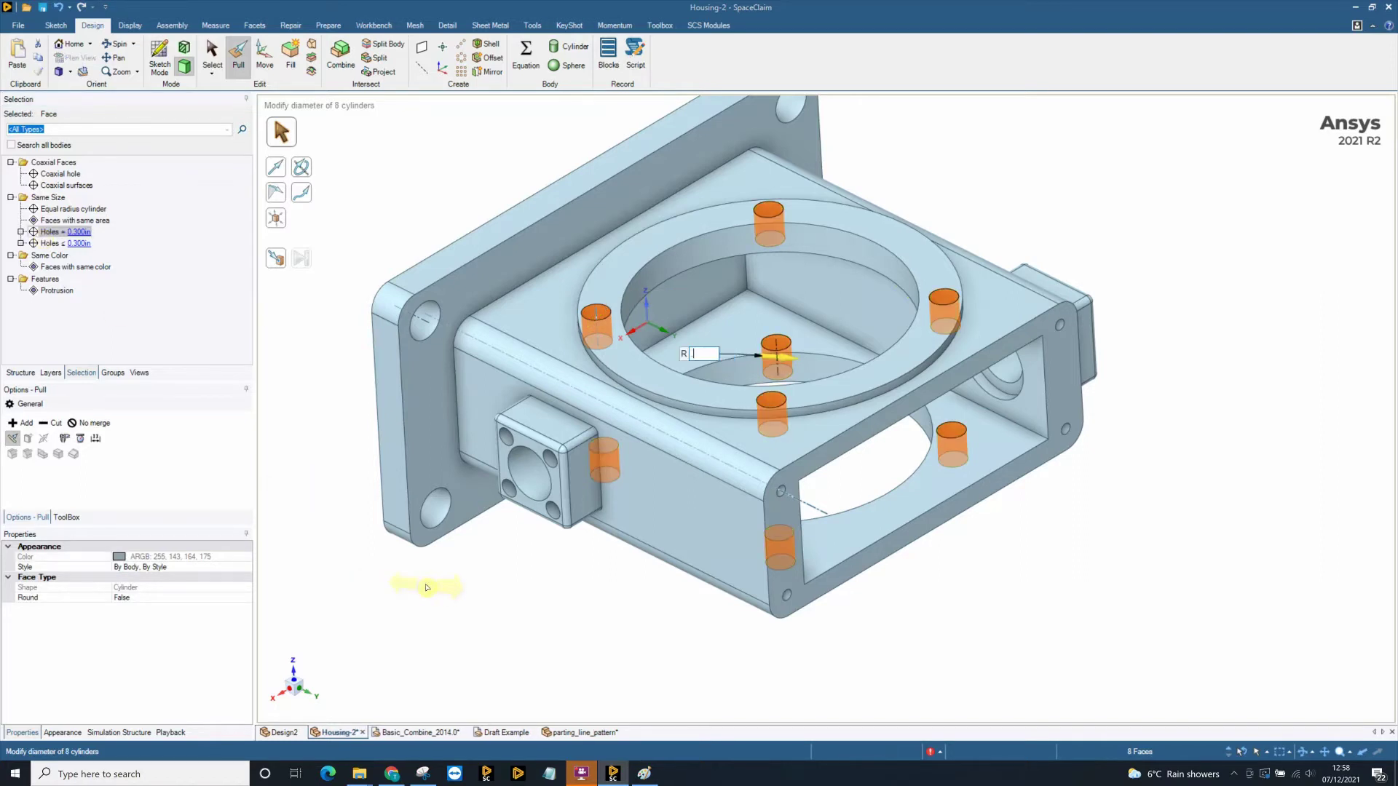
type("25")
key("Return")
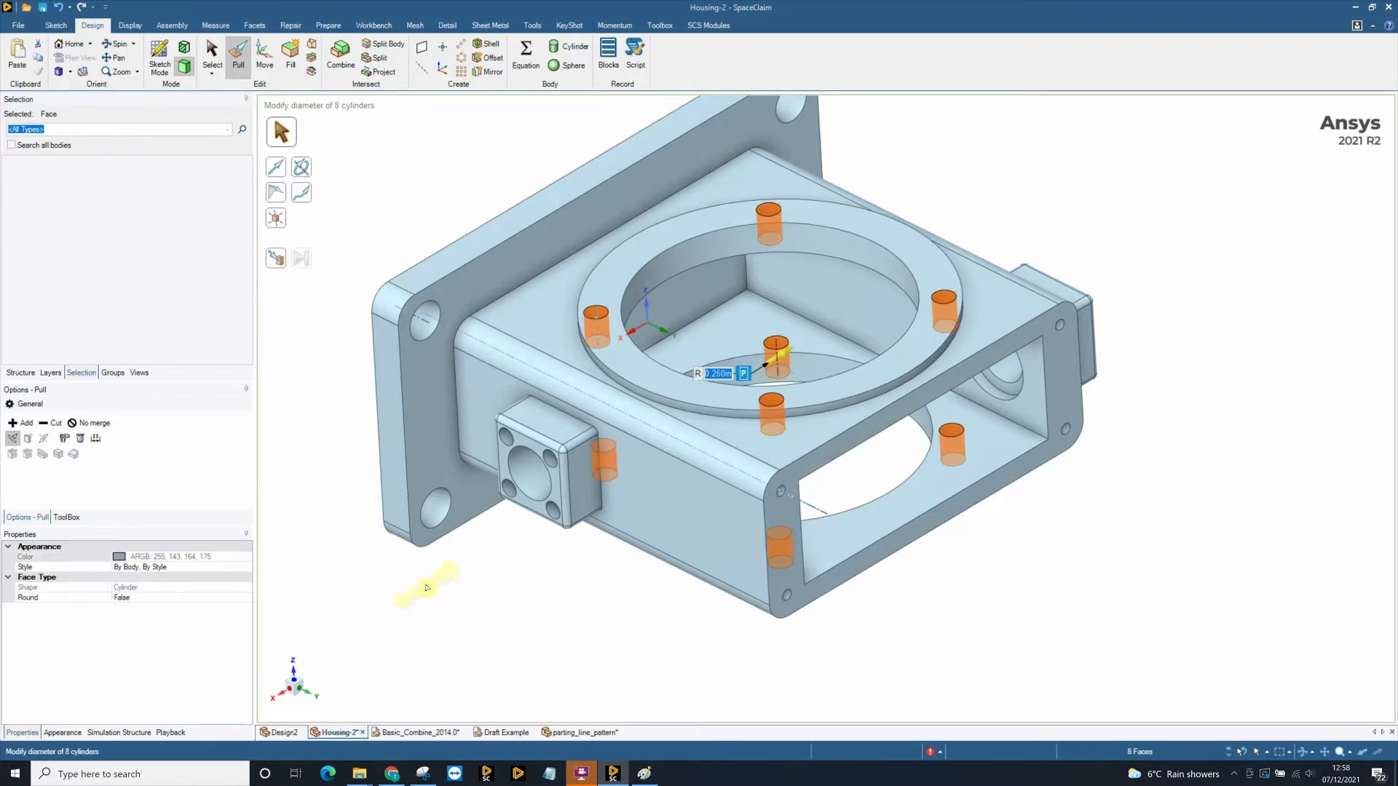
left_click(557, 614)
middle_click_drag(559, 615, 744, 545)
Add a new component named JIG under the Housing-2 part.
left_click(21, 372)
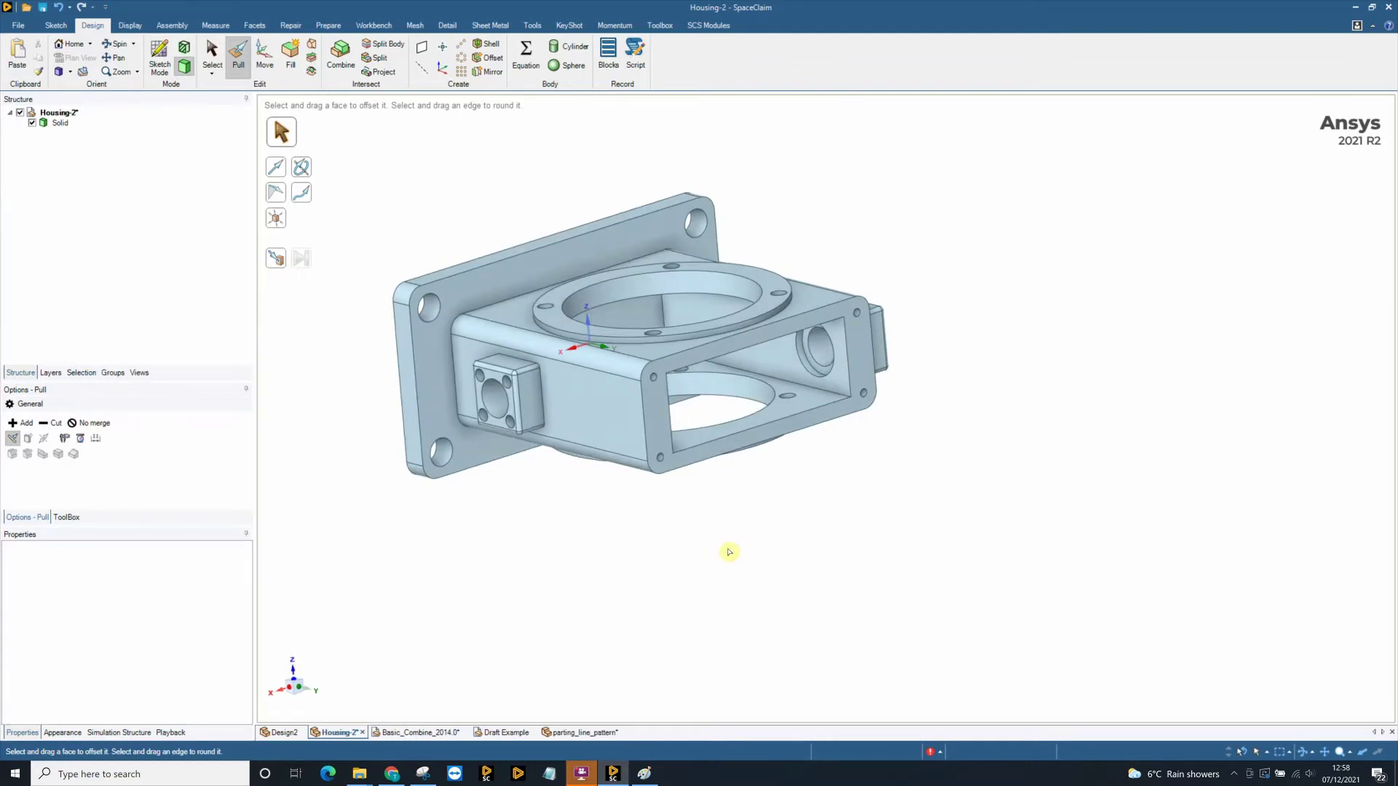
right_click(62, 115)
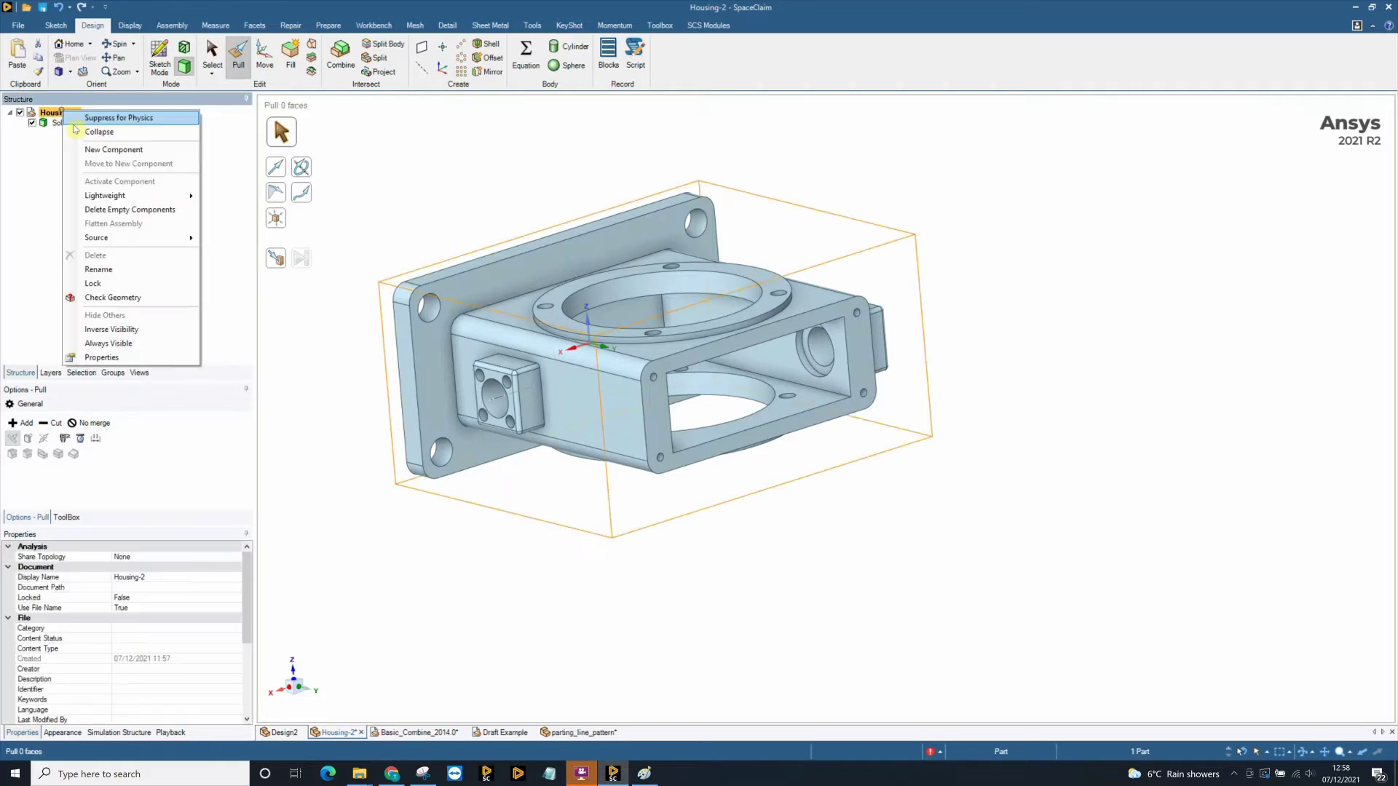
left_click(120, 149)
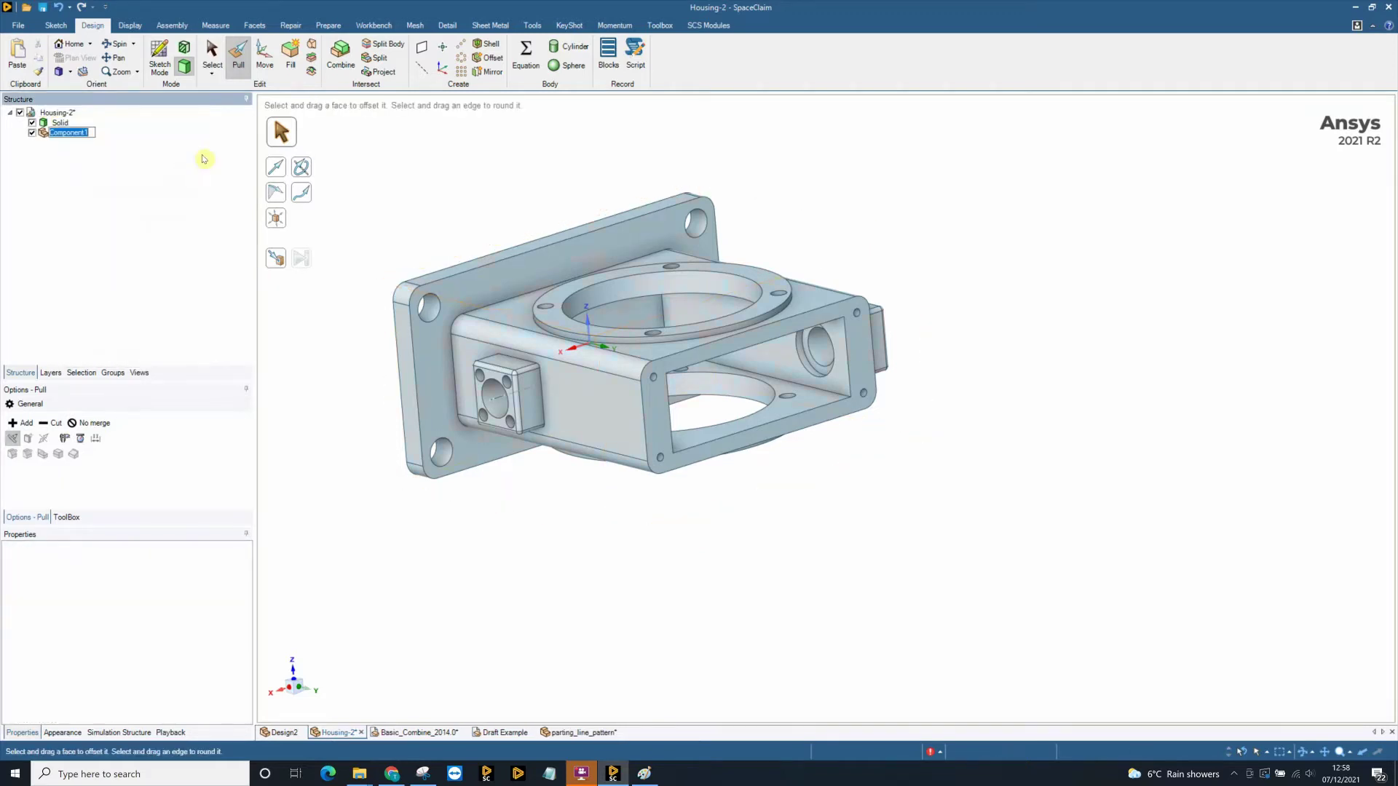
type("U")
key("Return")
Copy the underside ring's annular face, bore wall, outer rim and surrounding flat face of the housing into the JIG component.
key("s")
middle_click_drag(729, 510, 635, 556)
scroll(635, 556, "up", 3)
left_click(653, 527)
left_click(605, 508, "ctrl")
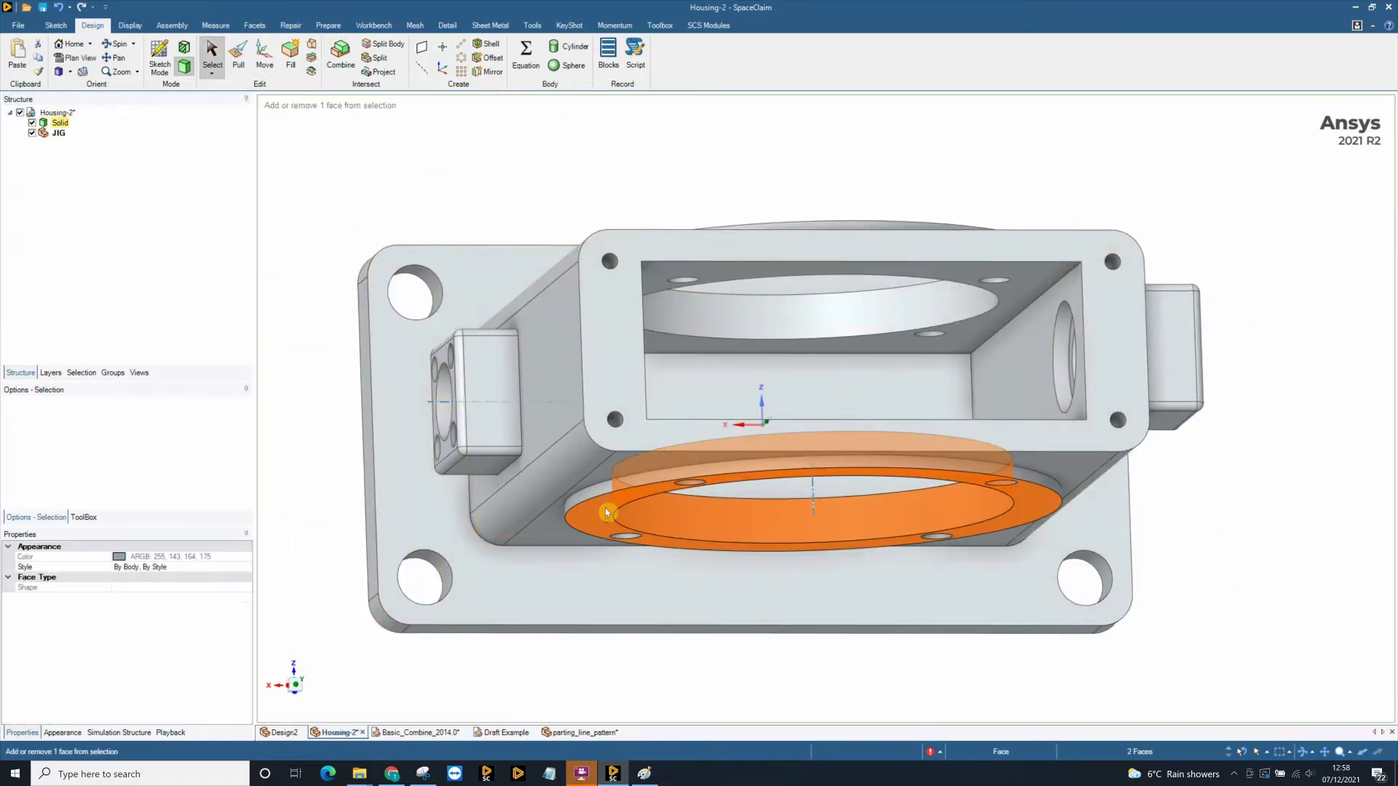
left_click(604, 489, "ctrl")
left_click(605, 477, "ctrl")
scroll(608, 448, "down", 3)
mouse_move(610, 437)
middle_mouse_down()
mouse_move(586, 420)
mouse_move(632, 425)
middle_mouse_up()
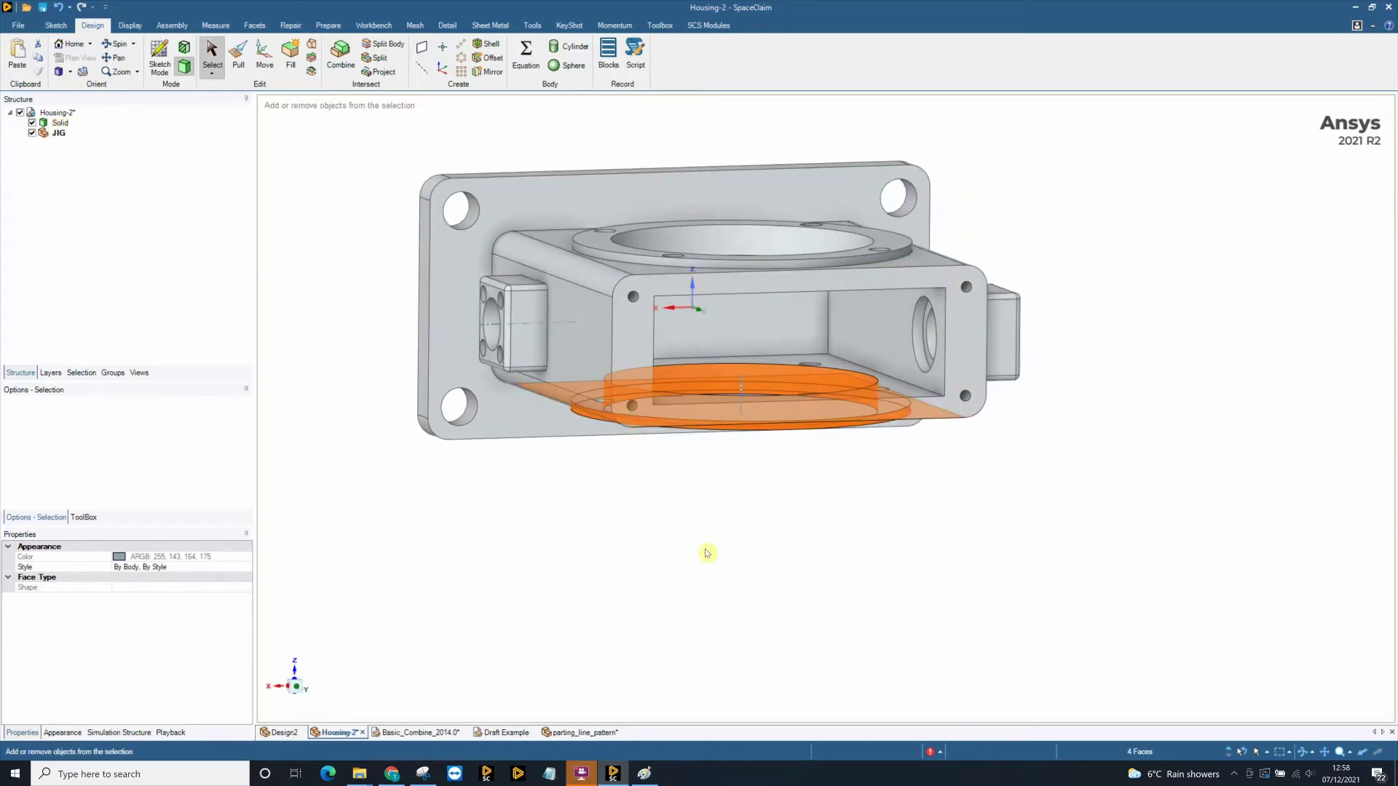
key("ctrl+v")
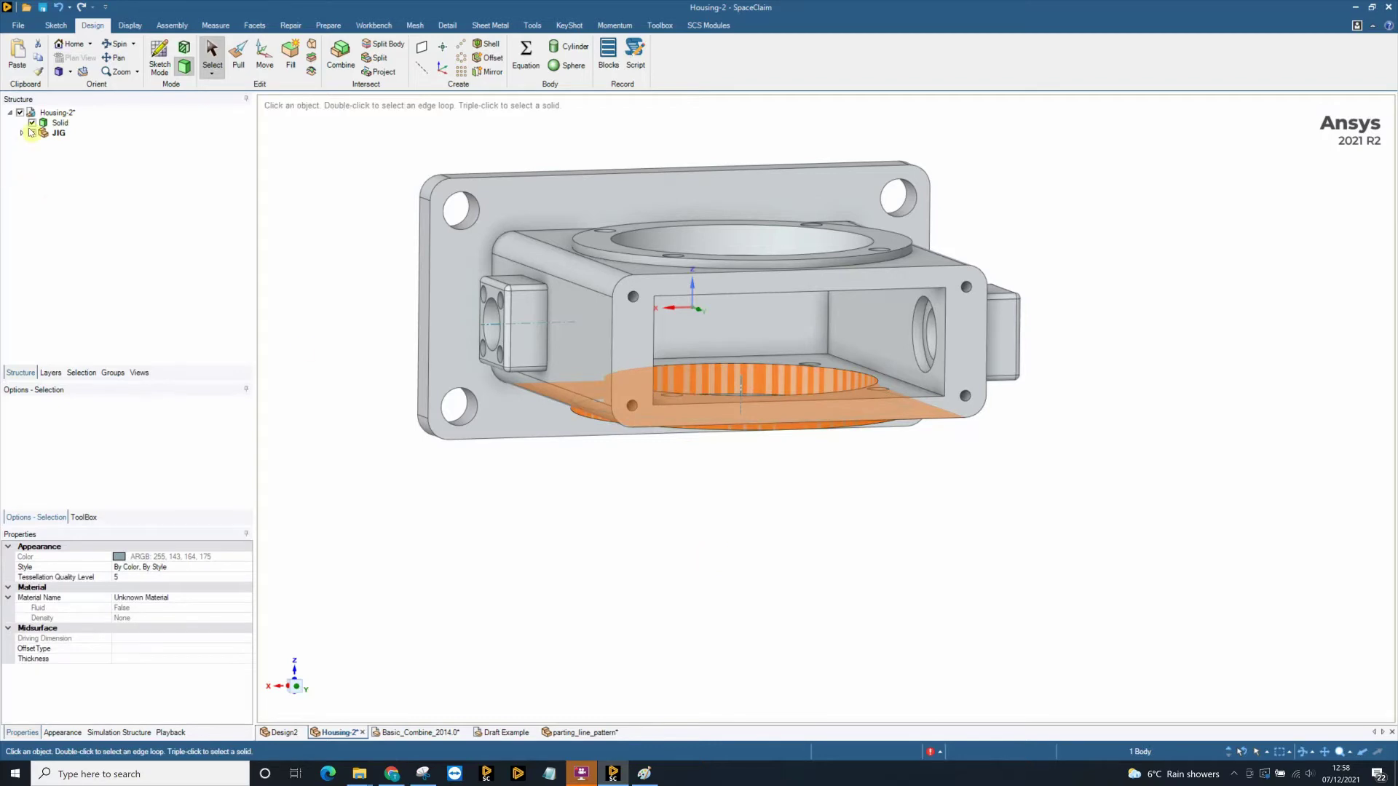
Hide the housing solid and extrude the four outer edges of the copied rectangular surface downward to form the jig's side walls.
left_click(32, 123)
middle_click_drag(508, 464, 658, 524)
left_click(655, 524)
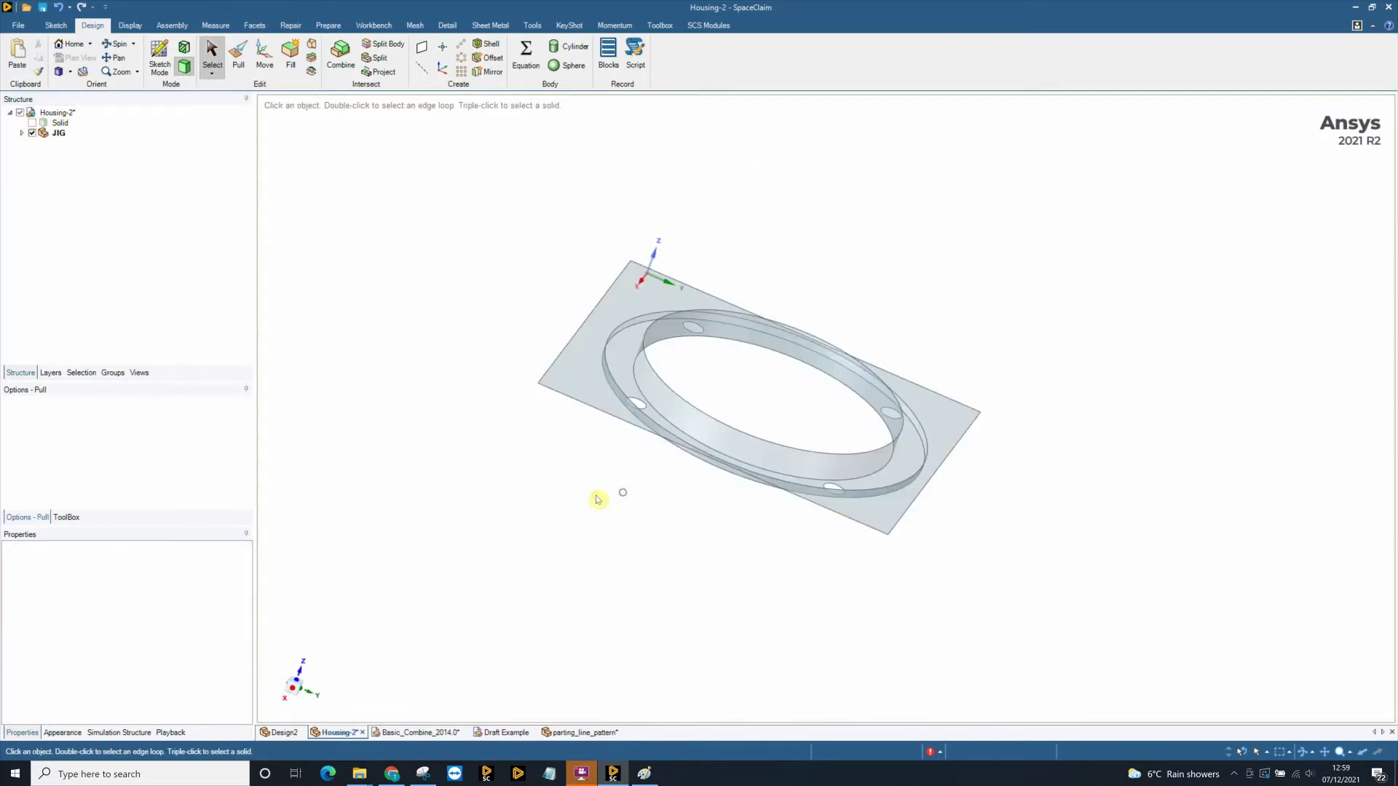
key("p")
key("h")
double_click(553, 412)
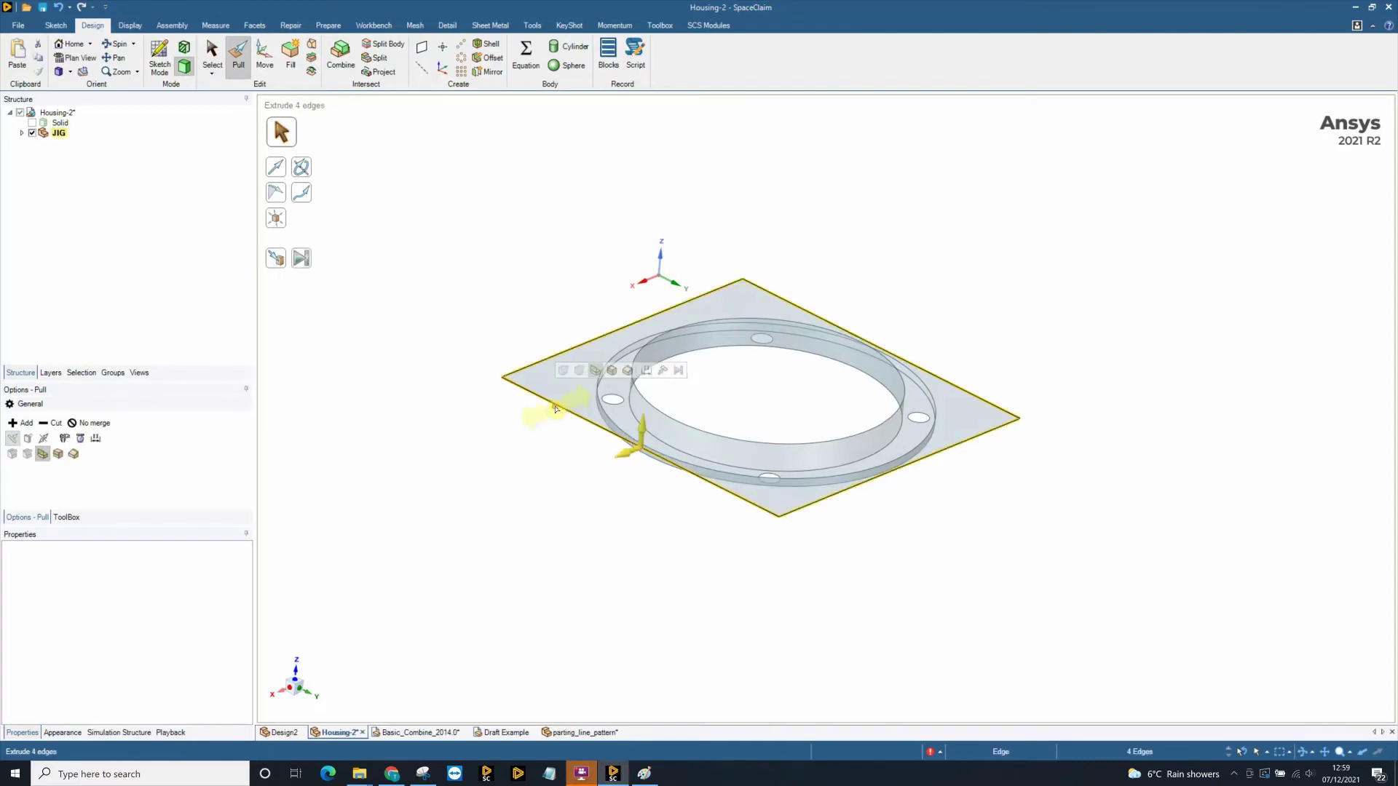
left_click_drag(643, 428, 620, 580)
Fill the open rectangular bottom of the jig block and the circular opening at the top of the bore wall.
left_click(563, 575)
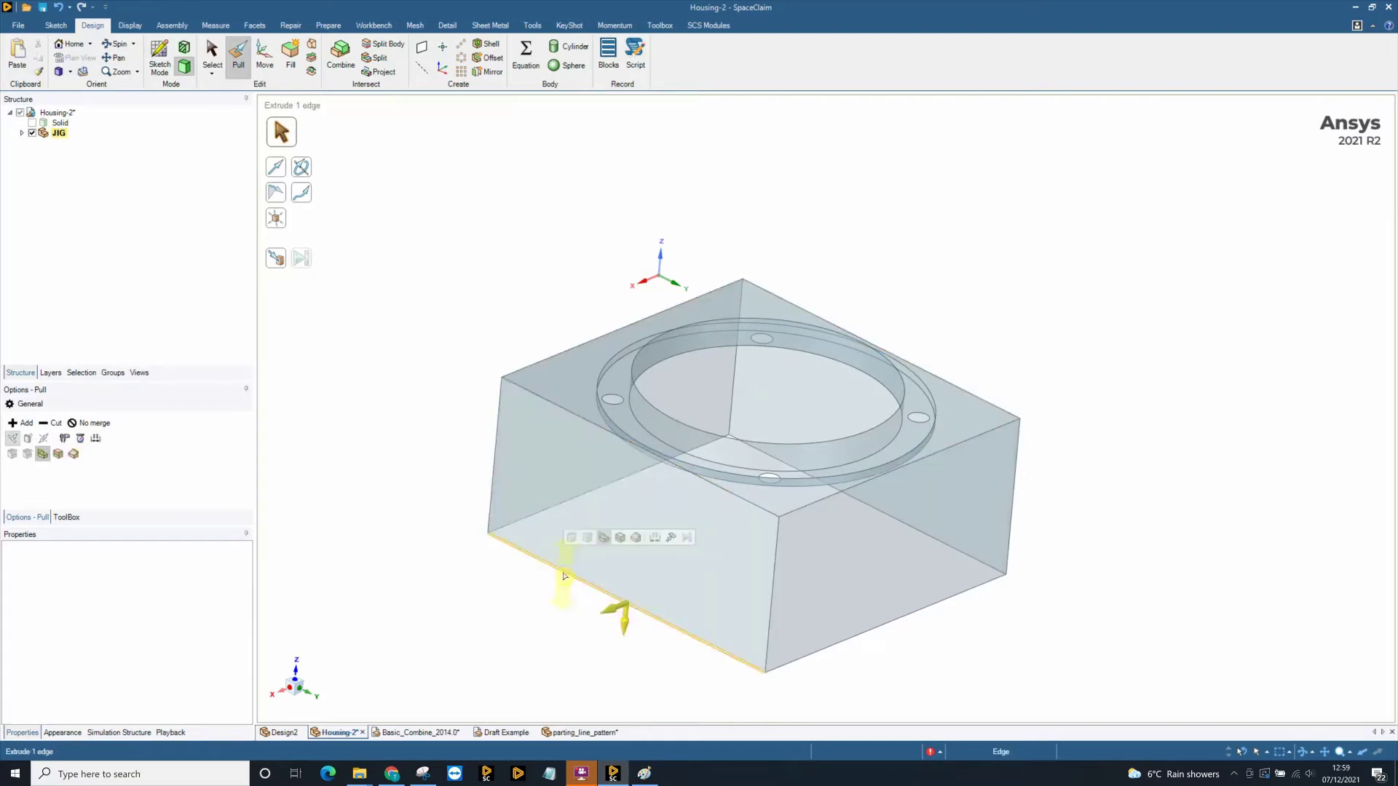
double_click(563, 576)
middle_click_drag(494, 651, 528, 437)
left_click(291, 59)
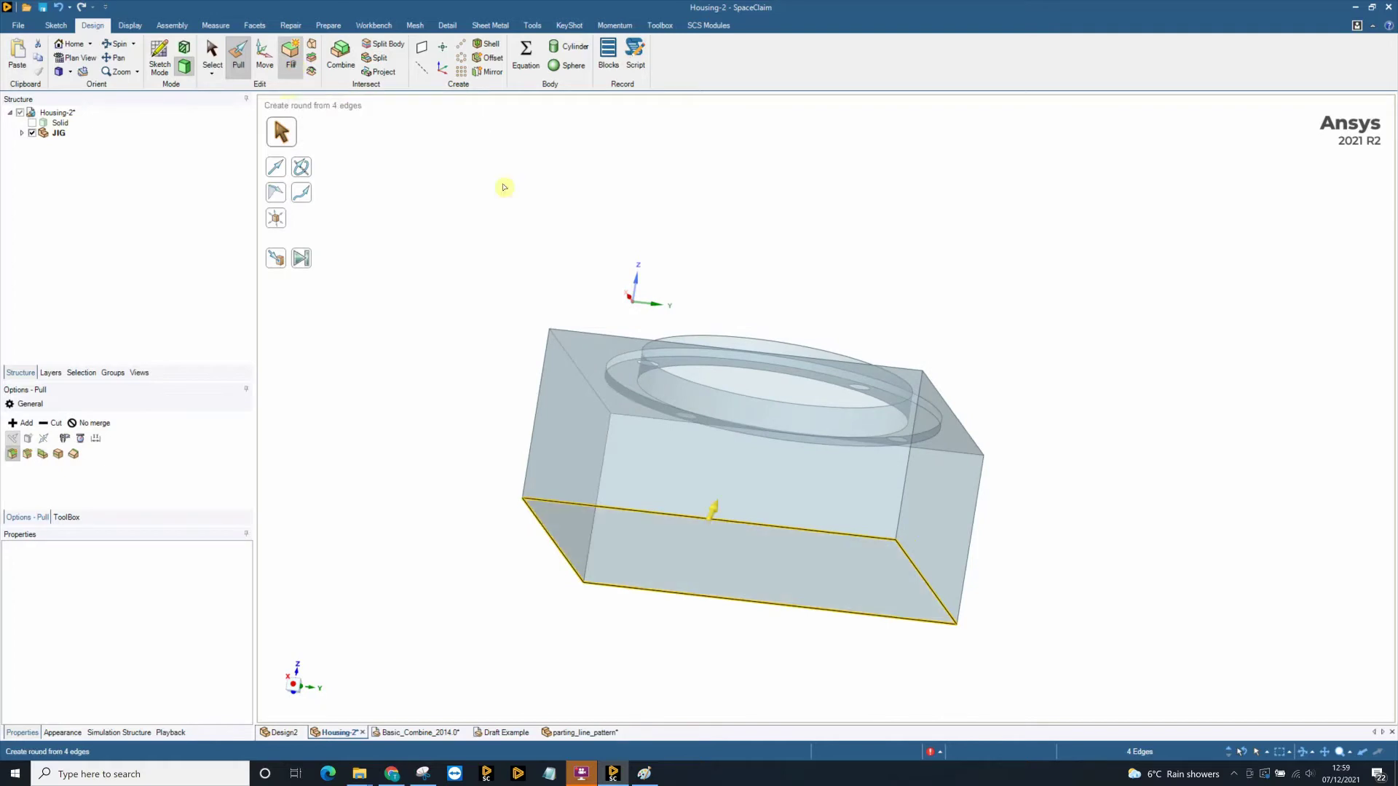
middle_click_drag(712, 263, 731, 373)
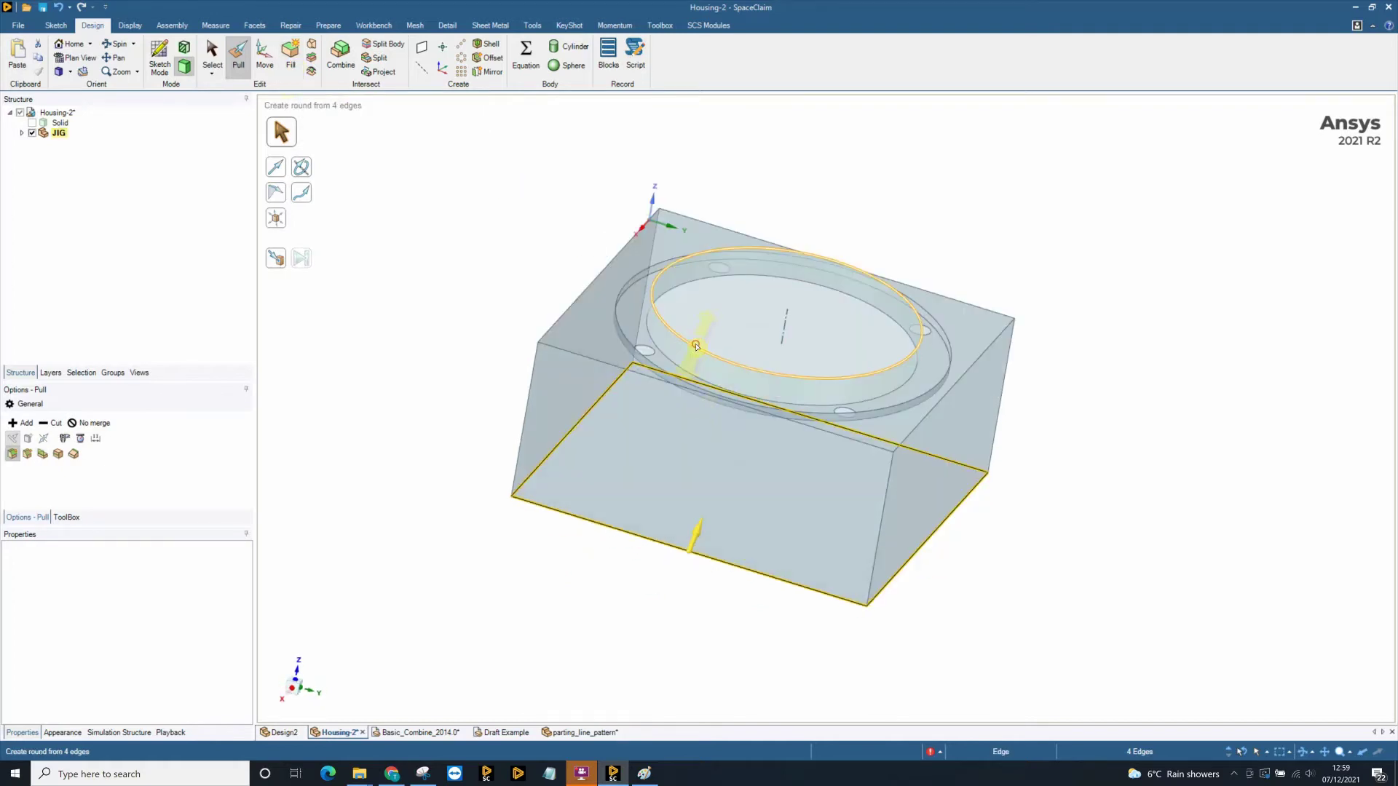
left_click(732, 373)
left_click(293, 58)
Fill three of the four small bolt holes in the jig's annular face.
middle_click_drag(631, 351, 645, 437)
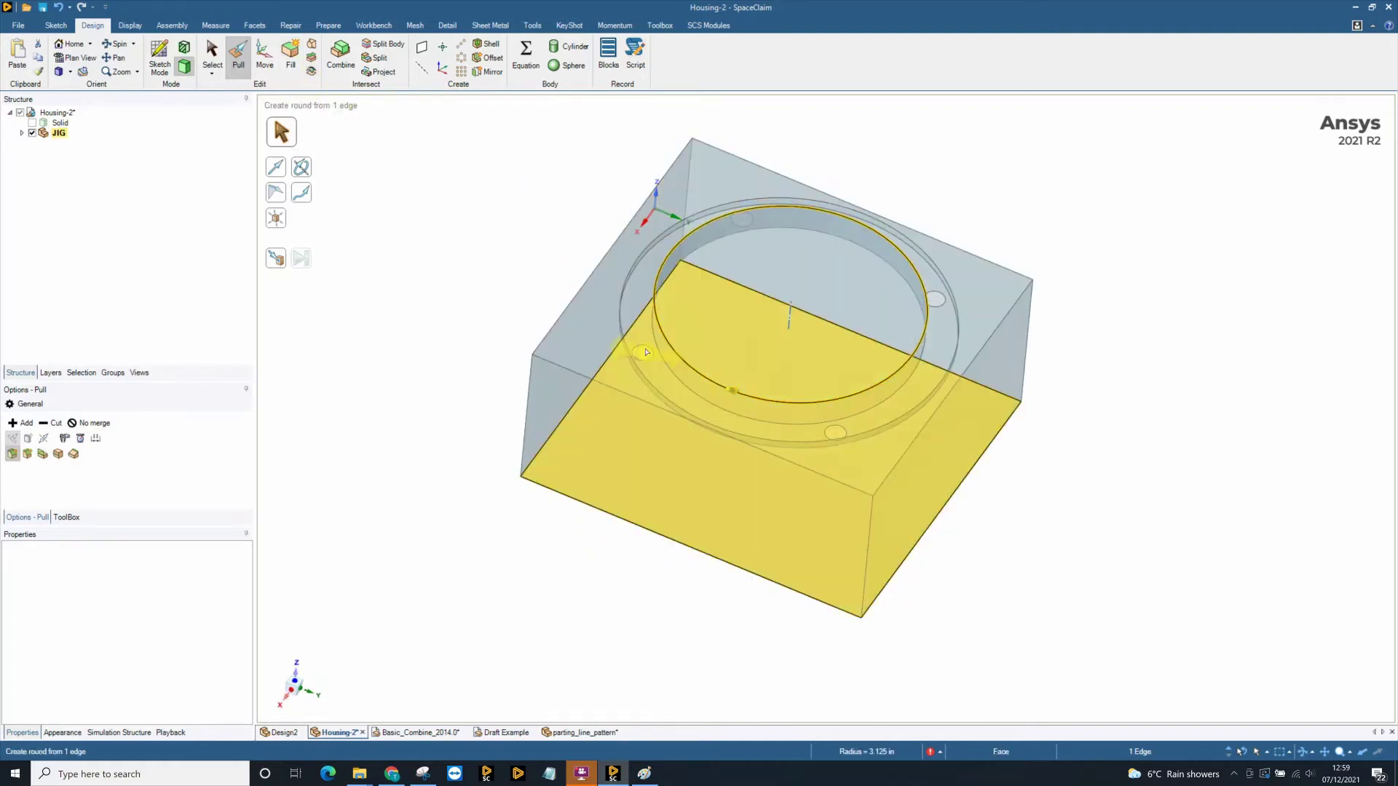
left_click(644, 347)
left_click(836, 432, "ctrl")
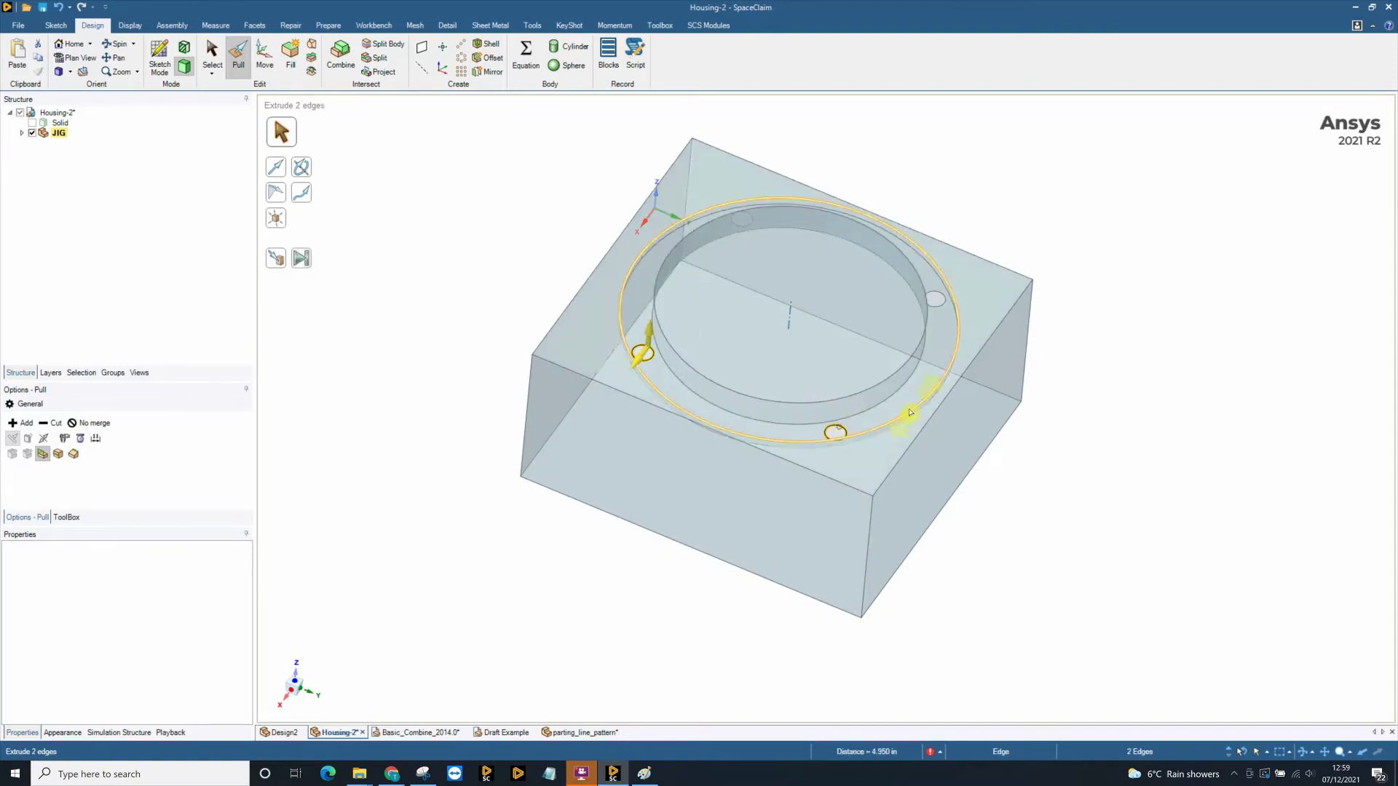
left_click(937, 301, "ctrl")
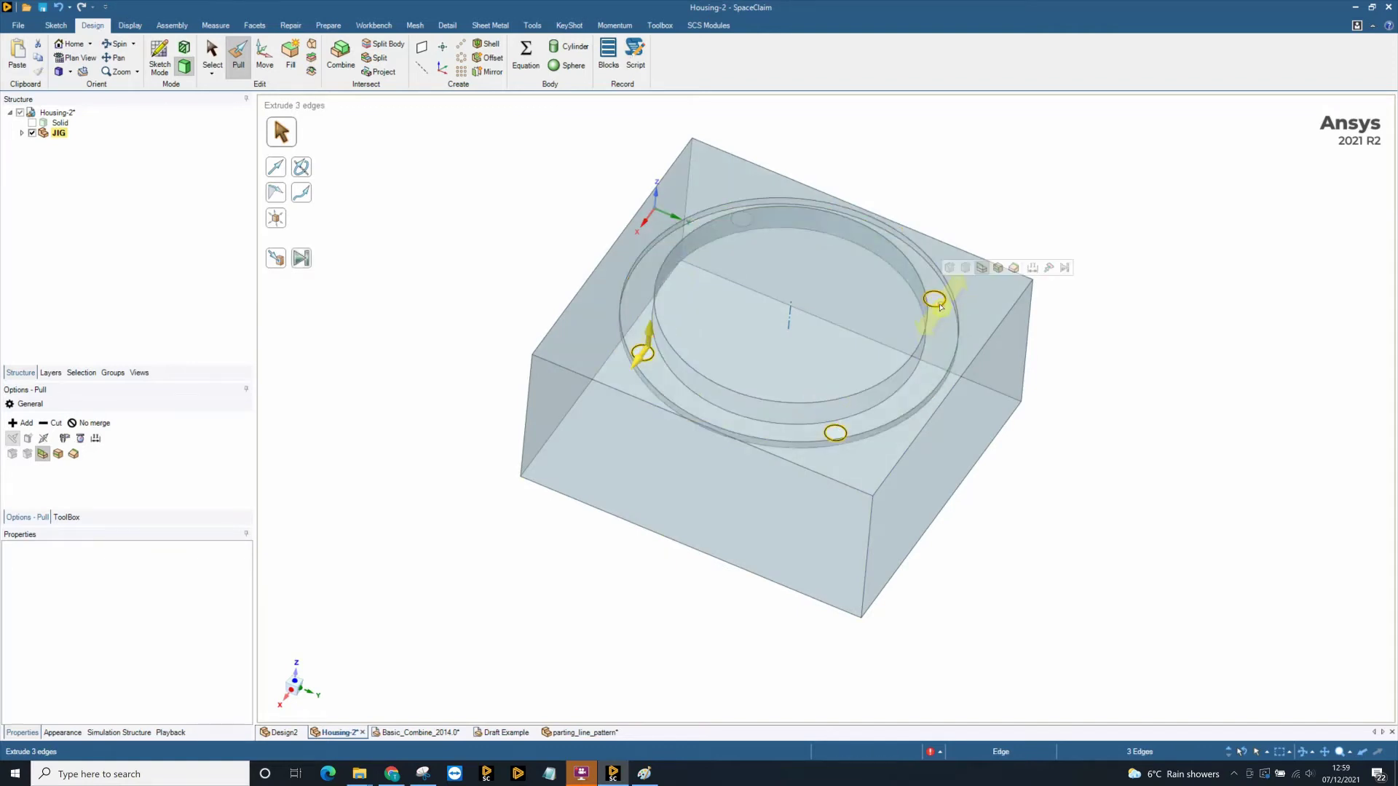
left_click(292, 58)
Extrude the edge of the remaining small hole upward into a pin and fill its open end.
middle_click_drag(594, 230, 728, 239)
left_click(731, 239)
scroll(684, 248, "up", 3)
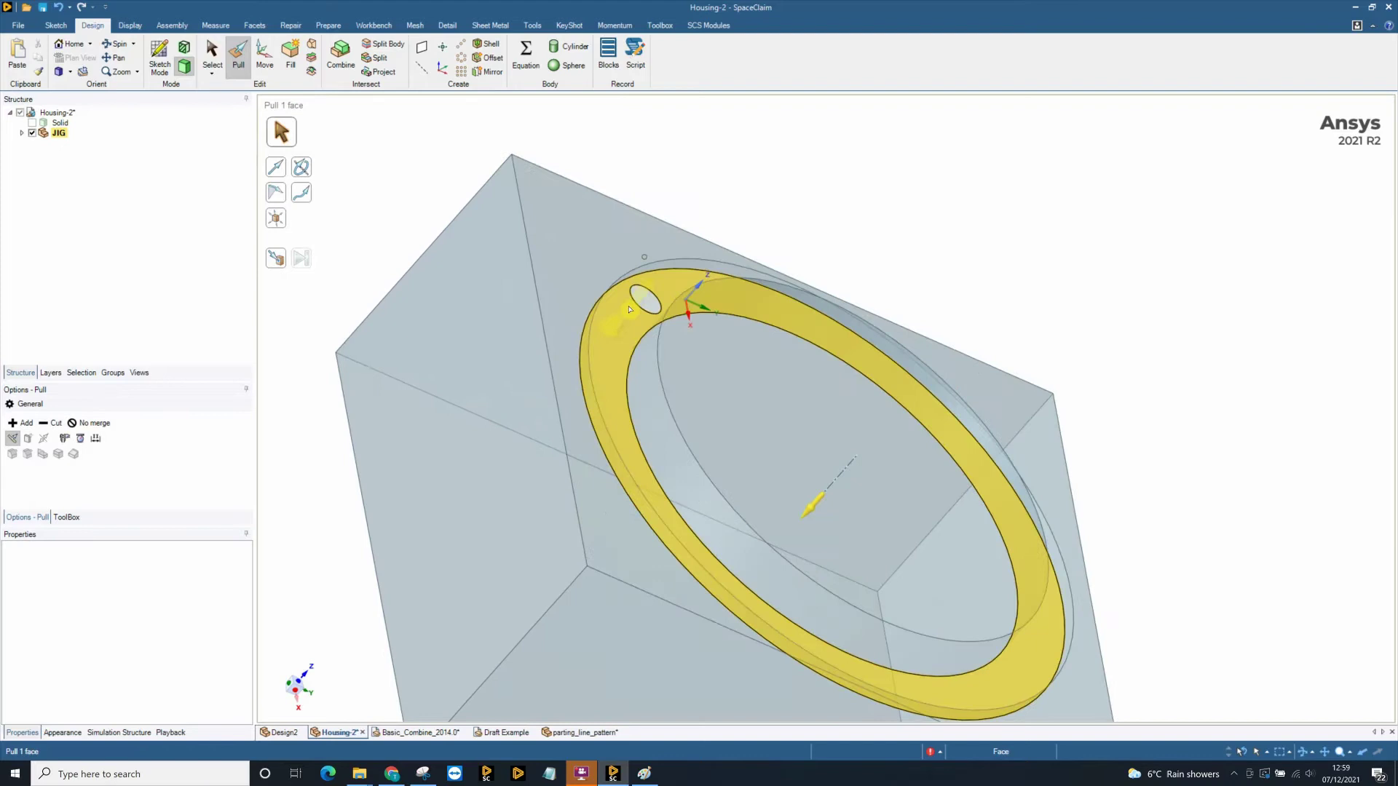
left_click(645, 289)
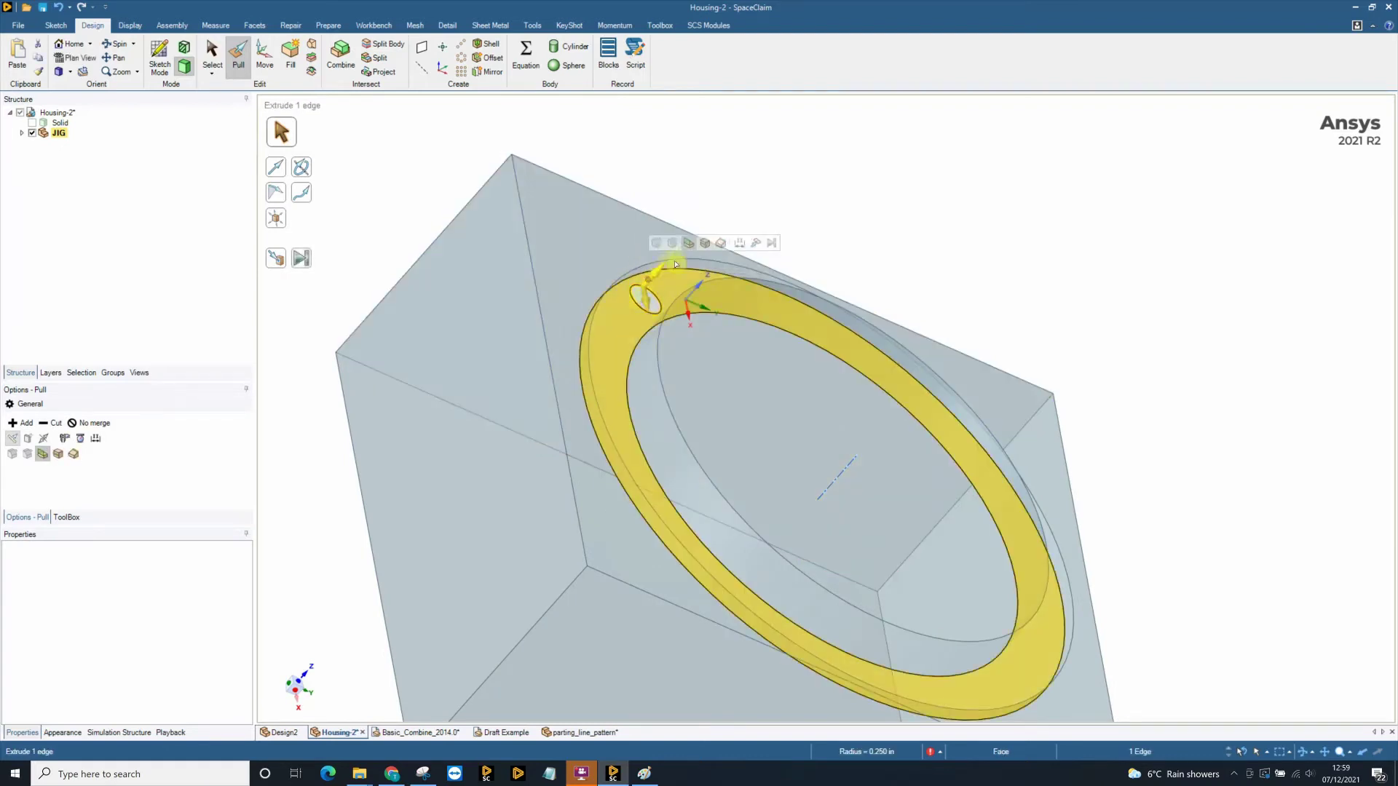
left_click_drag(676, 263, 724, 230)
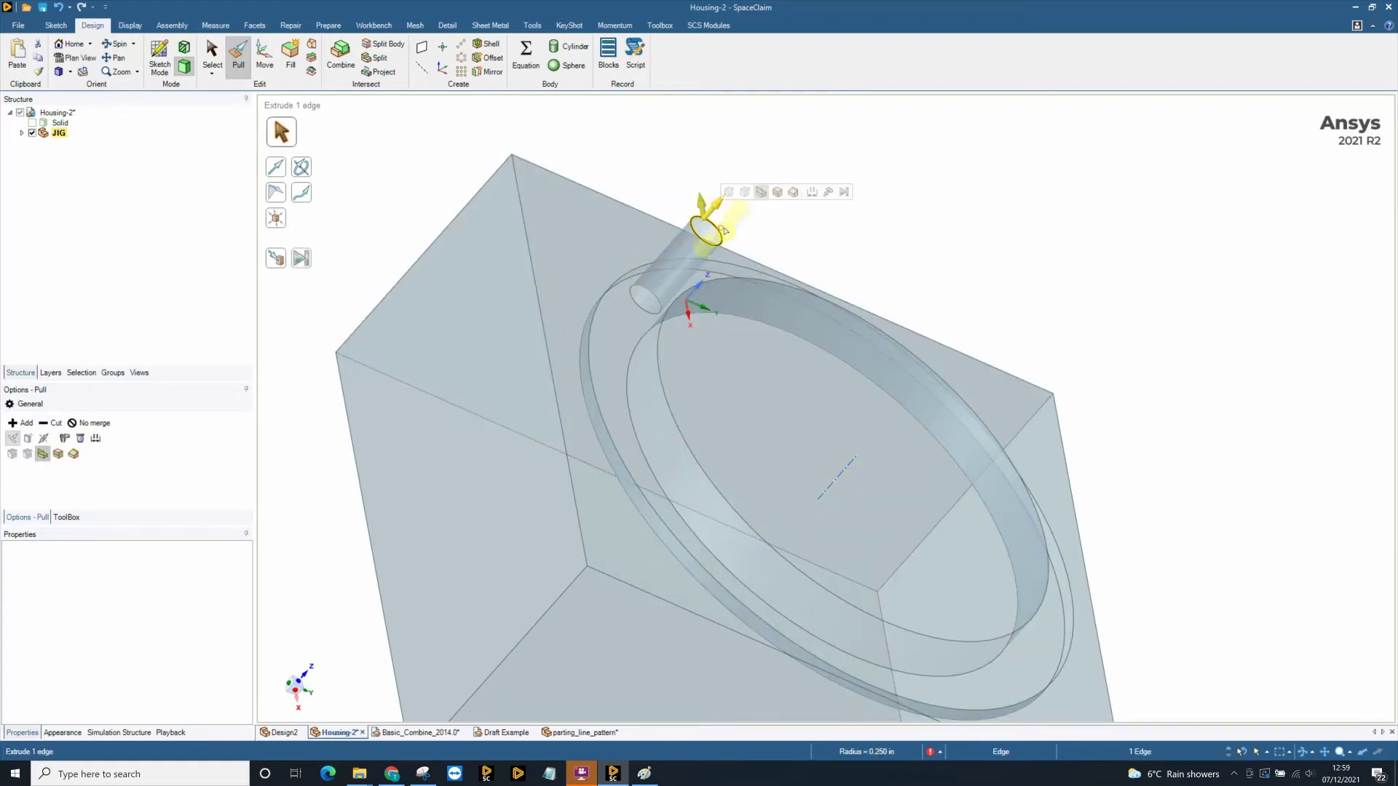
middle_click_drag(824, 294, 837, 222)
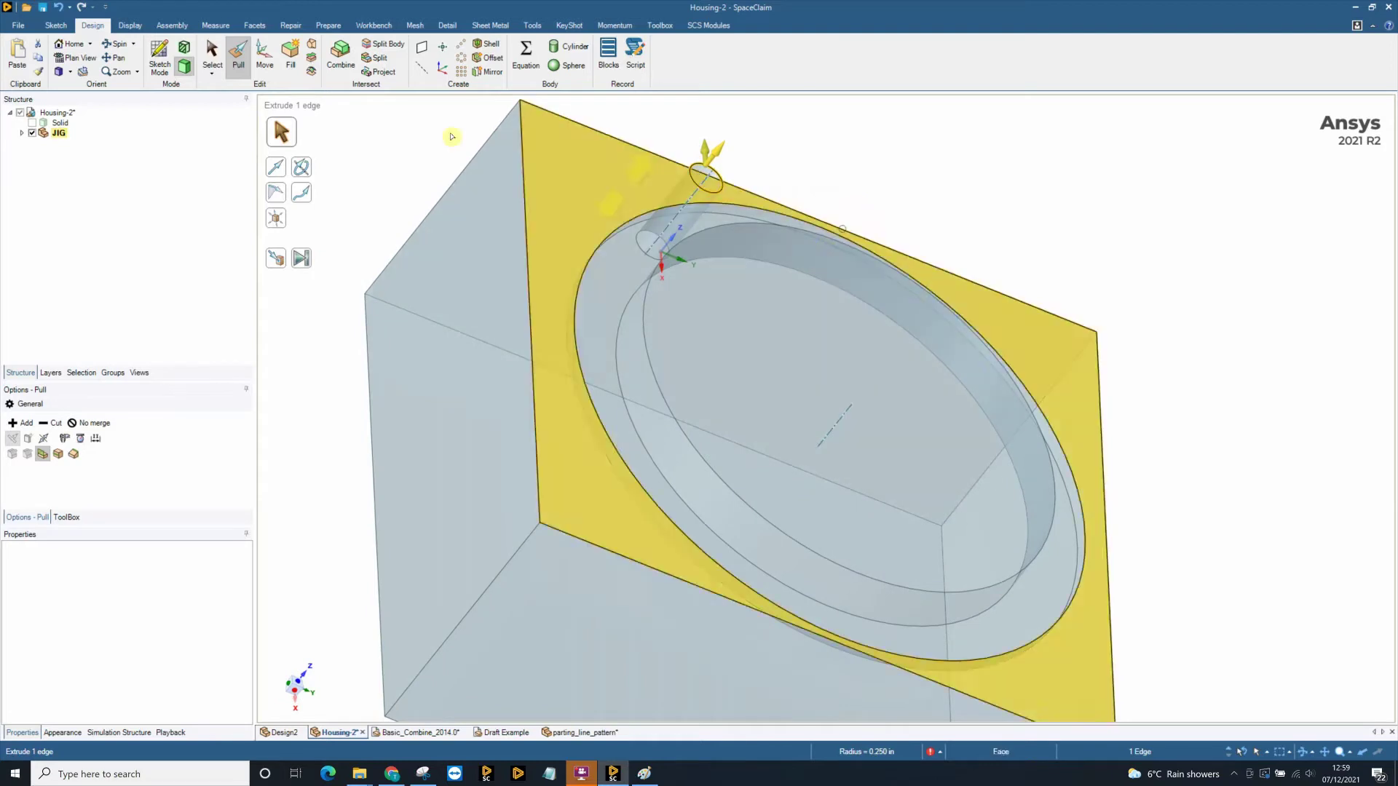
left_click(294, 60)
Color the whole jig body with the SpaceClaim color Red.
middle_click_drag(876, 433, 610, 190, "ctrl")
left_click(635, 252)
middle_click_drag(637, 294, 1067, 538)
middle_click_drag(1067, 538, 880, 509, "shift")
key("s")
left_click(637, 459)
left_click(654, 427)
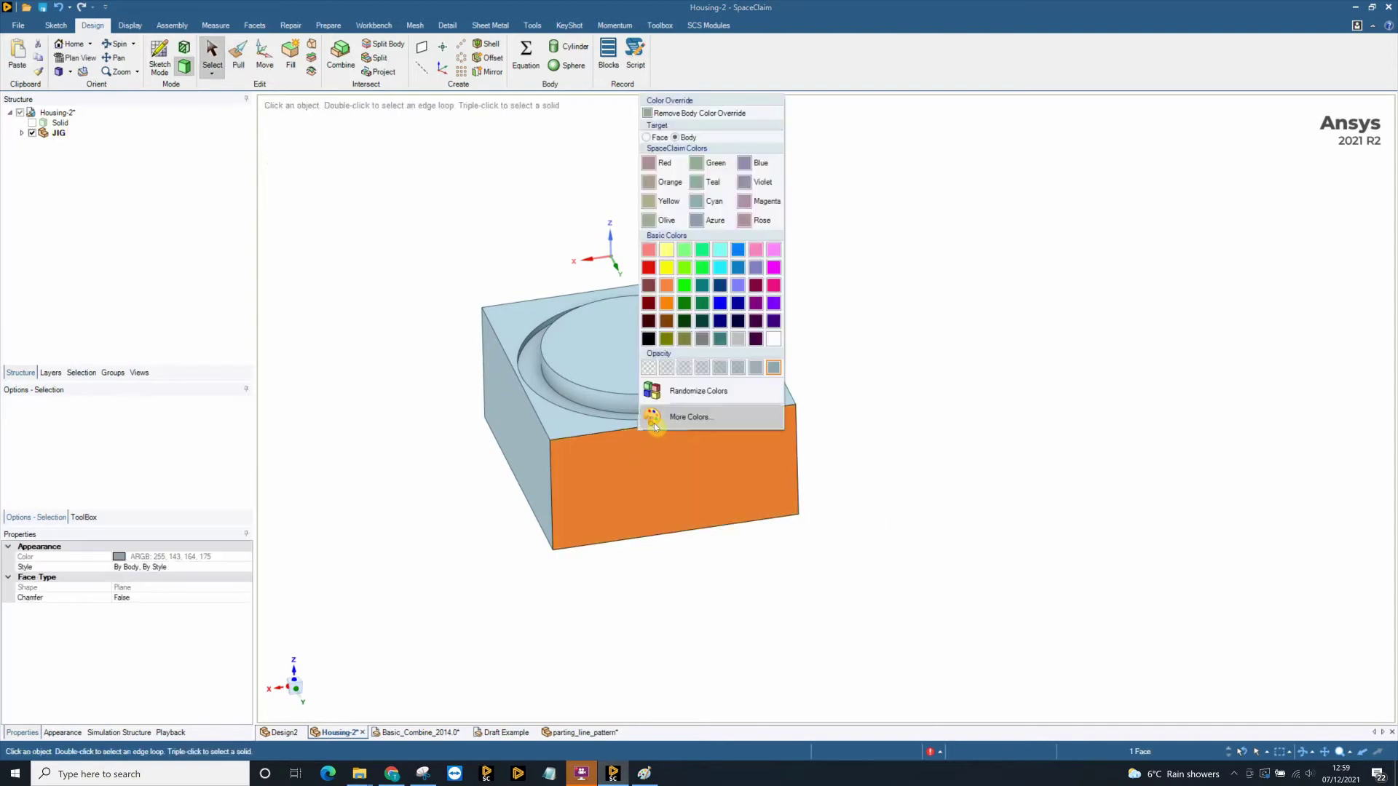
left_click(659, 163)
left_click(955, 324)
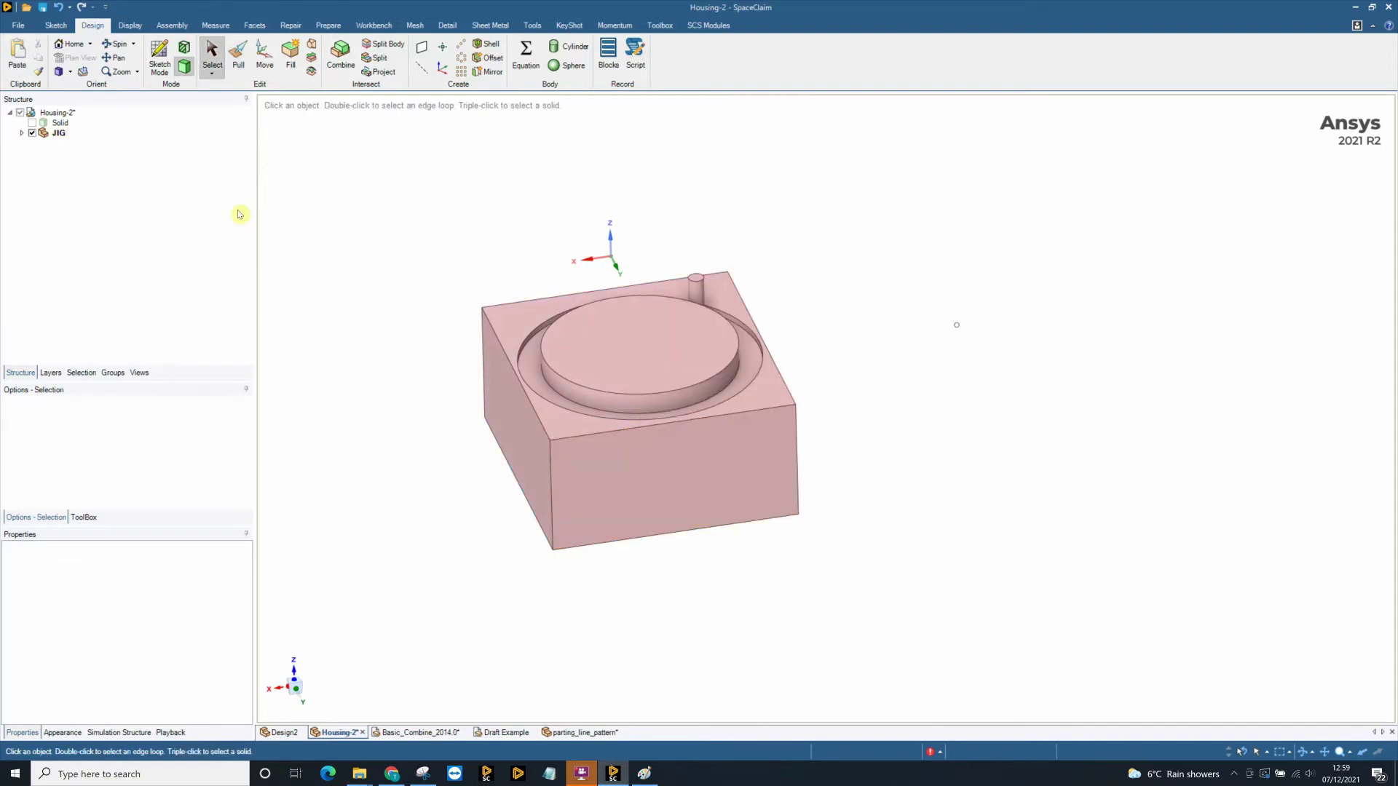
Show the housing solid and section the model on the plane through the pin's axis and the round boss's axis.
left_click(32, 123)
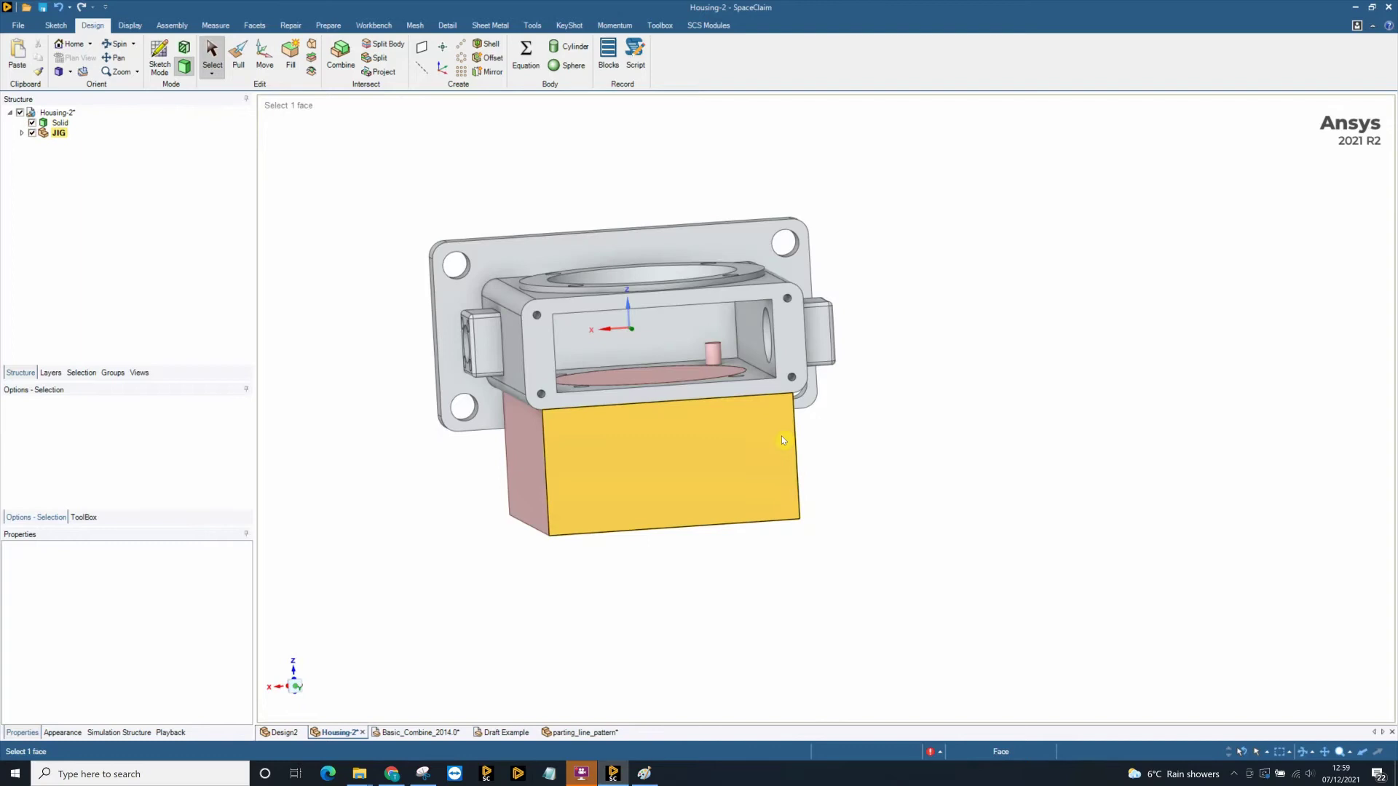
scroll(783, 440, "up", 3)
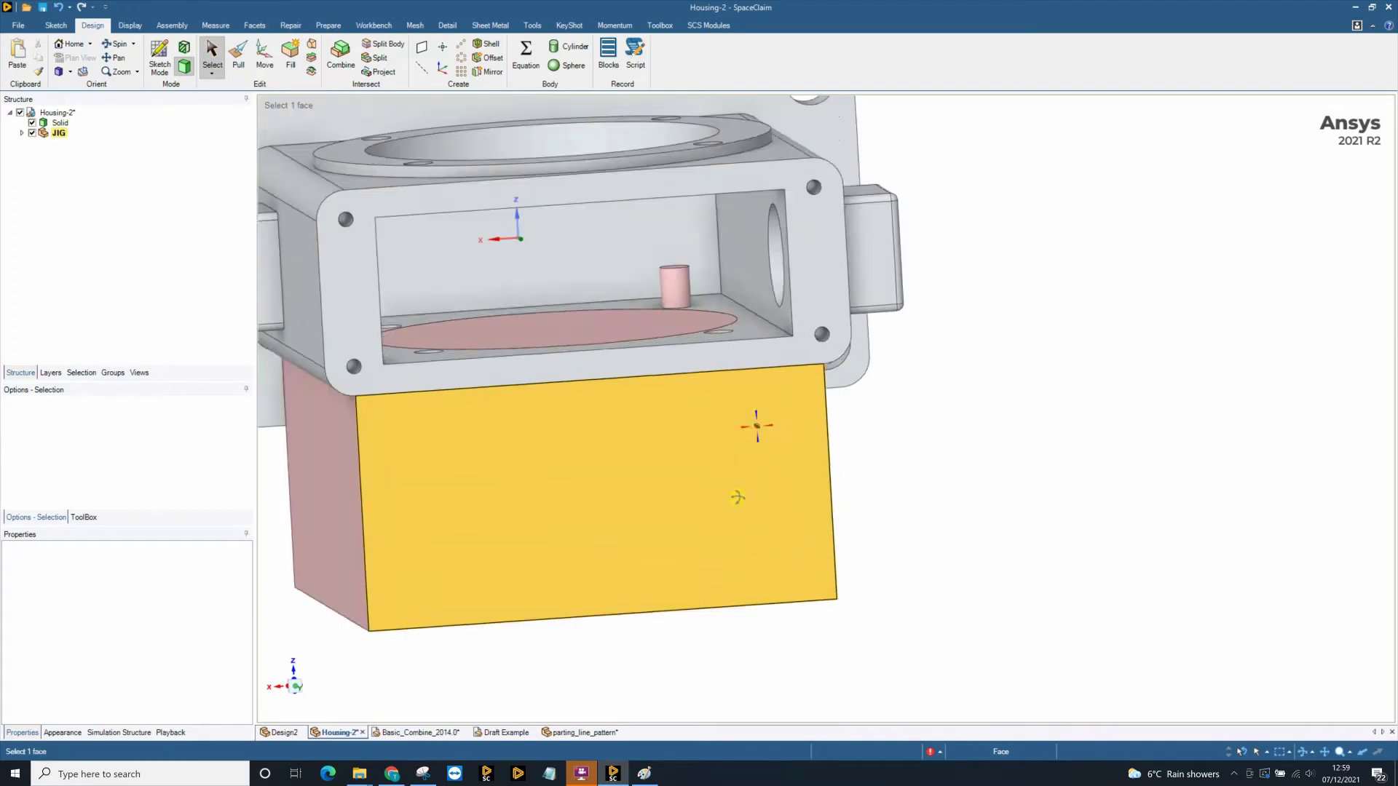
left_click(687, 253, "ctrl")
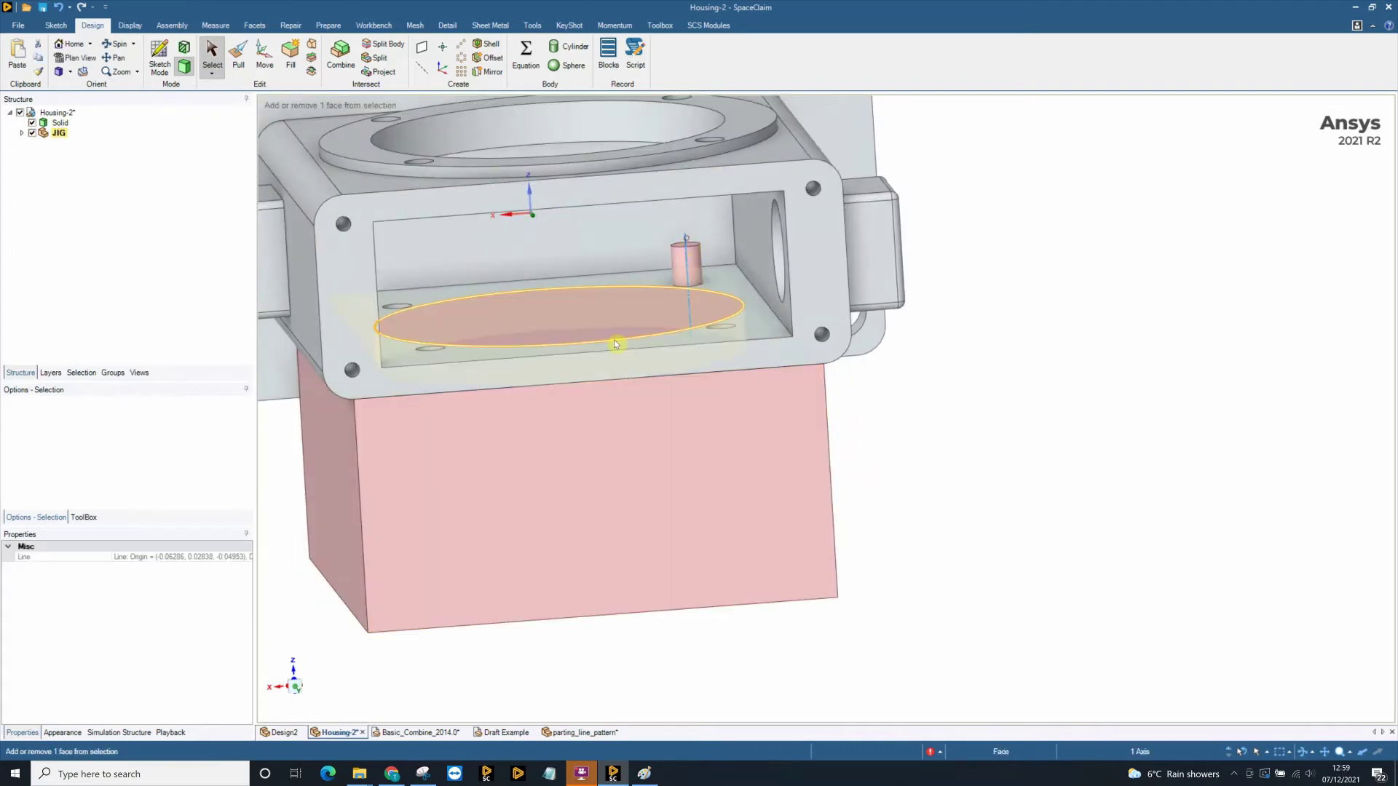
left_click(563, 318, "ctrl")
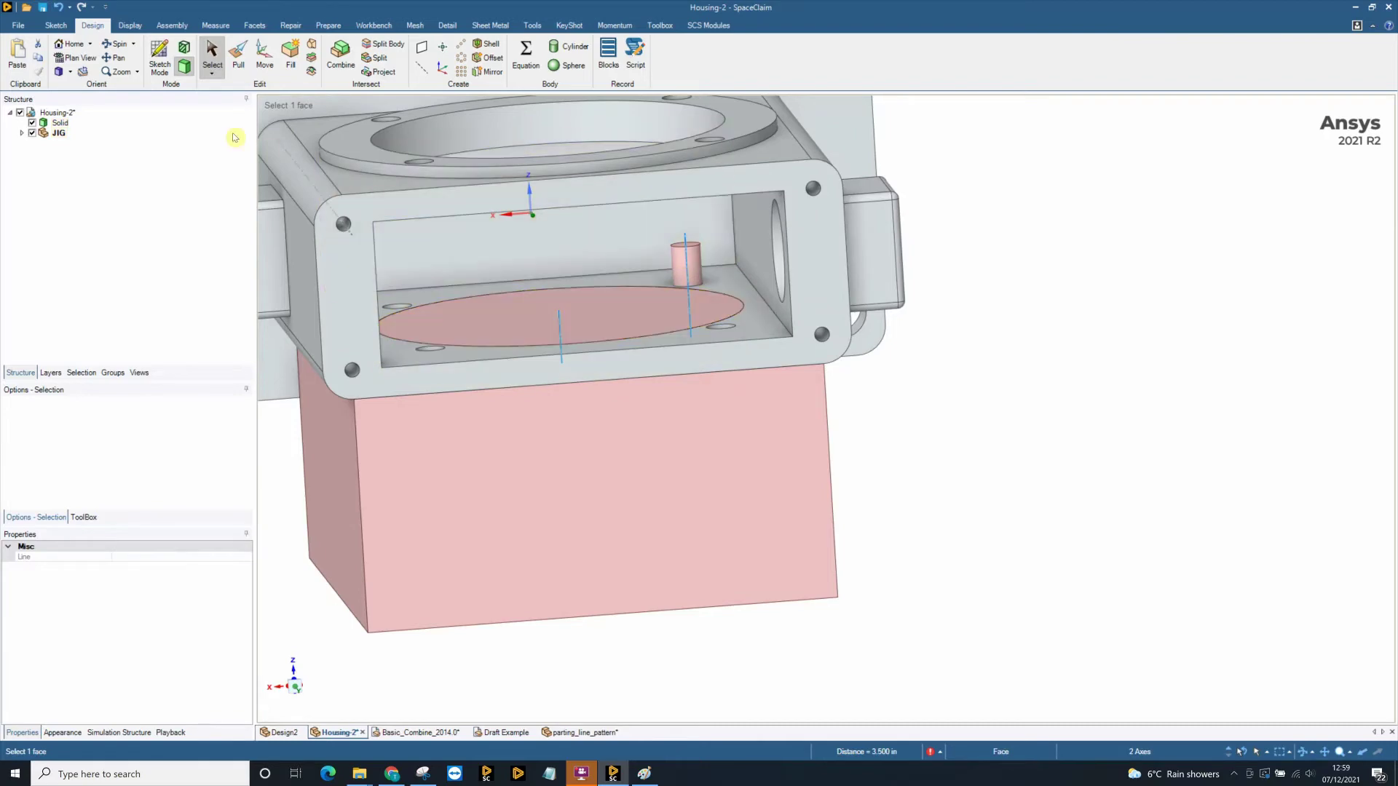
left_click(184, 47)
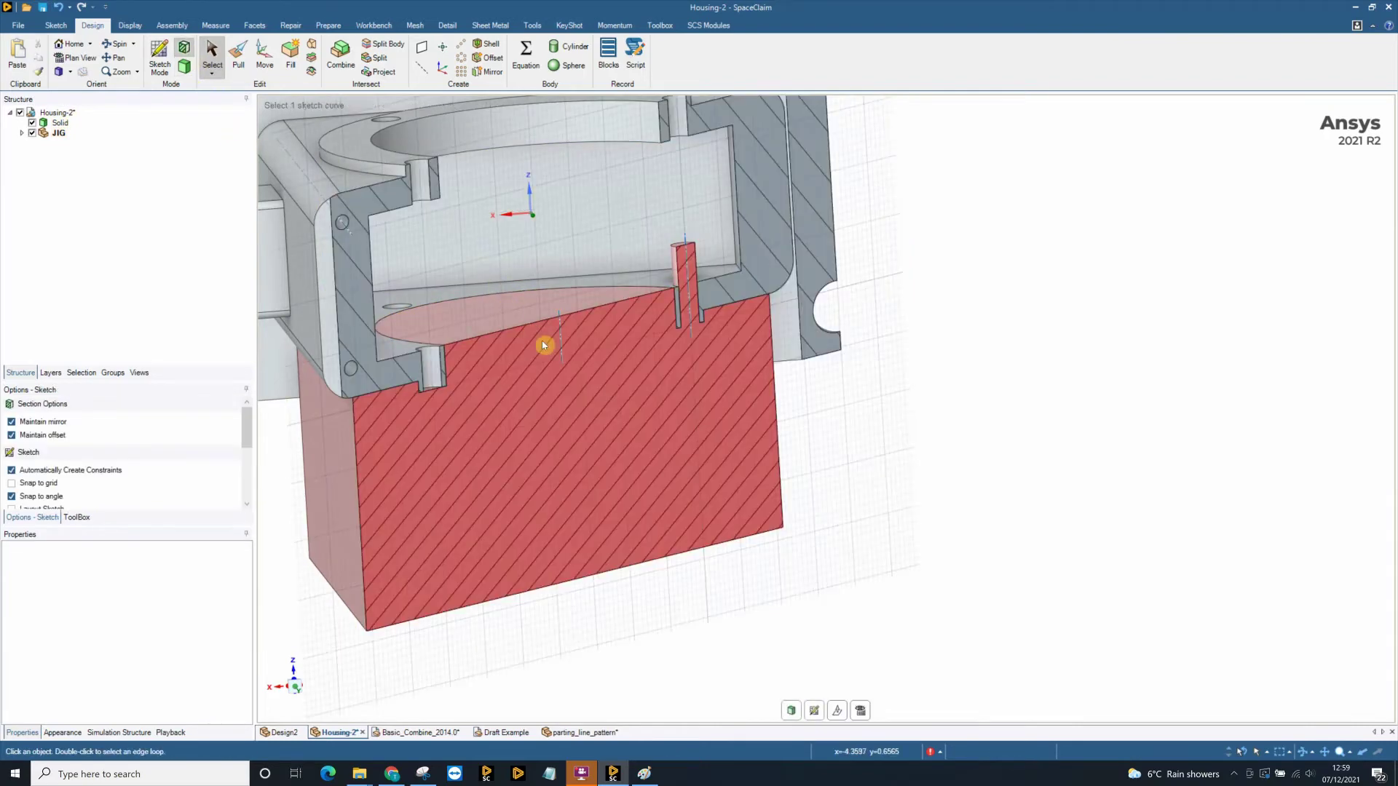
key("k")
left_click(184, 46)
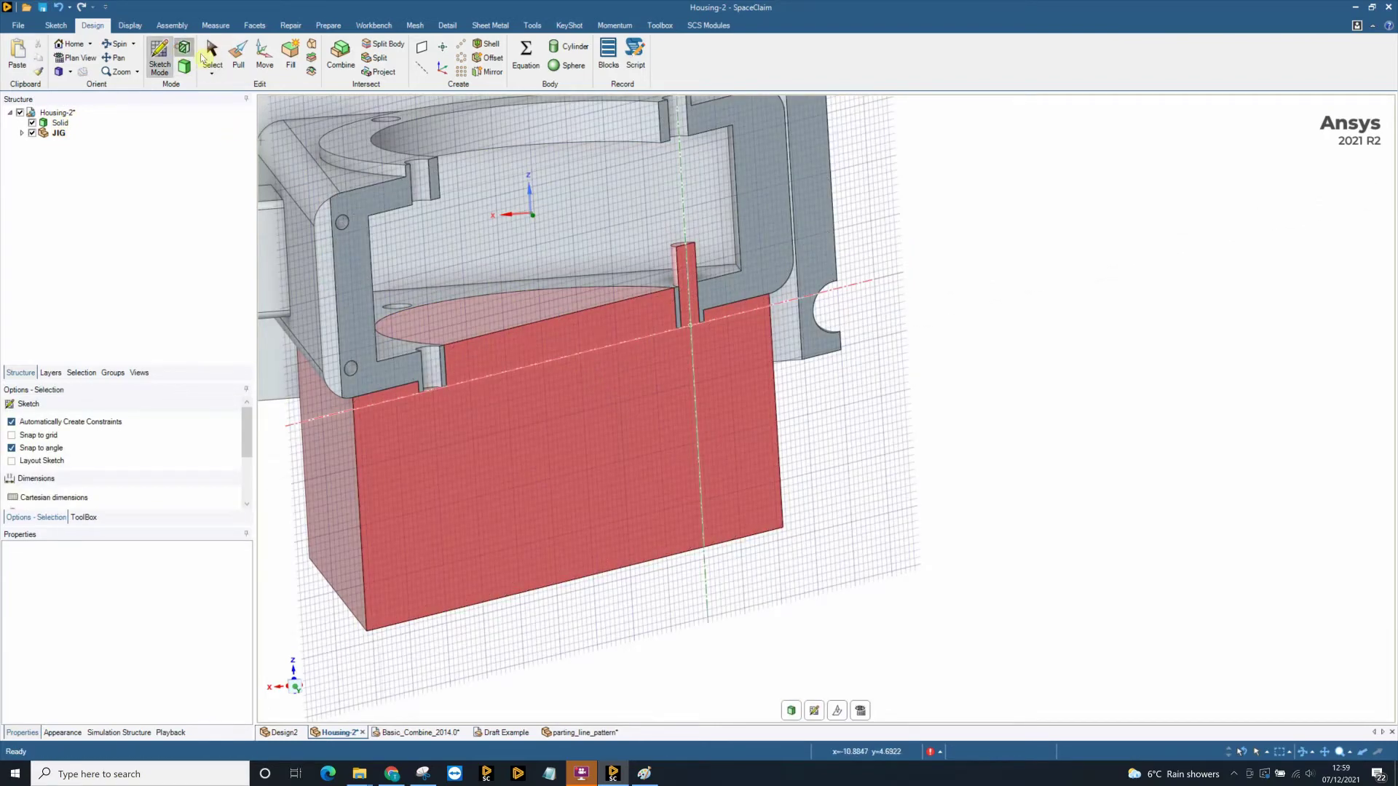
Offset the pin's cylindrical face inward for clearance, pull the round boss's wall inward by 0.015 in, and return to 3D mode.
left_click(241, 63)
scroll(692, 289, "up", 5)
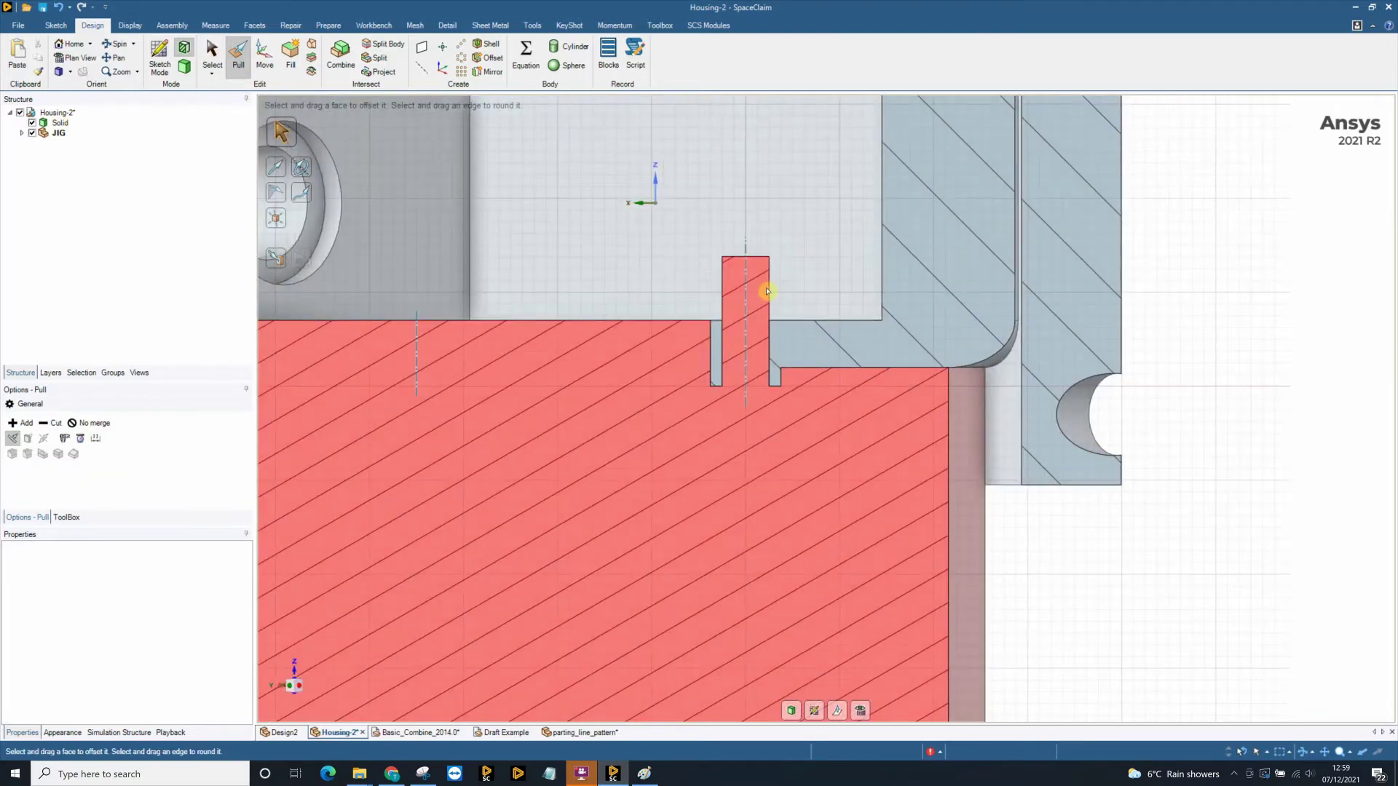
left_click(759, 288)
left_click_drag(758, 289, 761, 288)
scroll(701, 335, "up", 5)
left_click(728, 386)
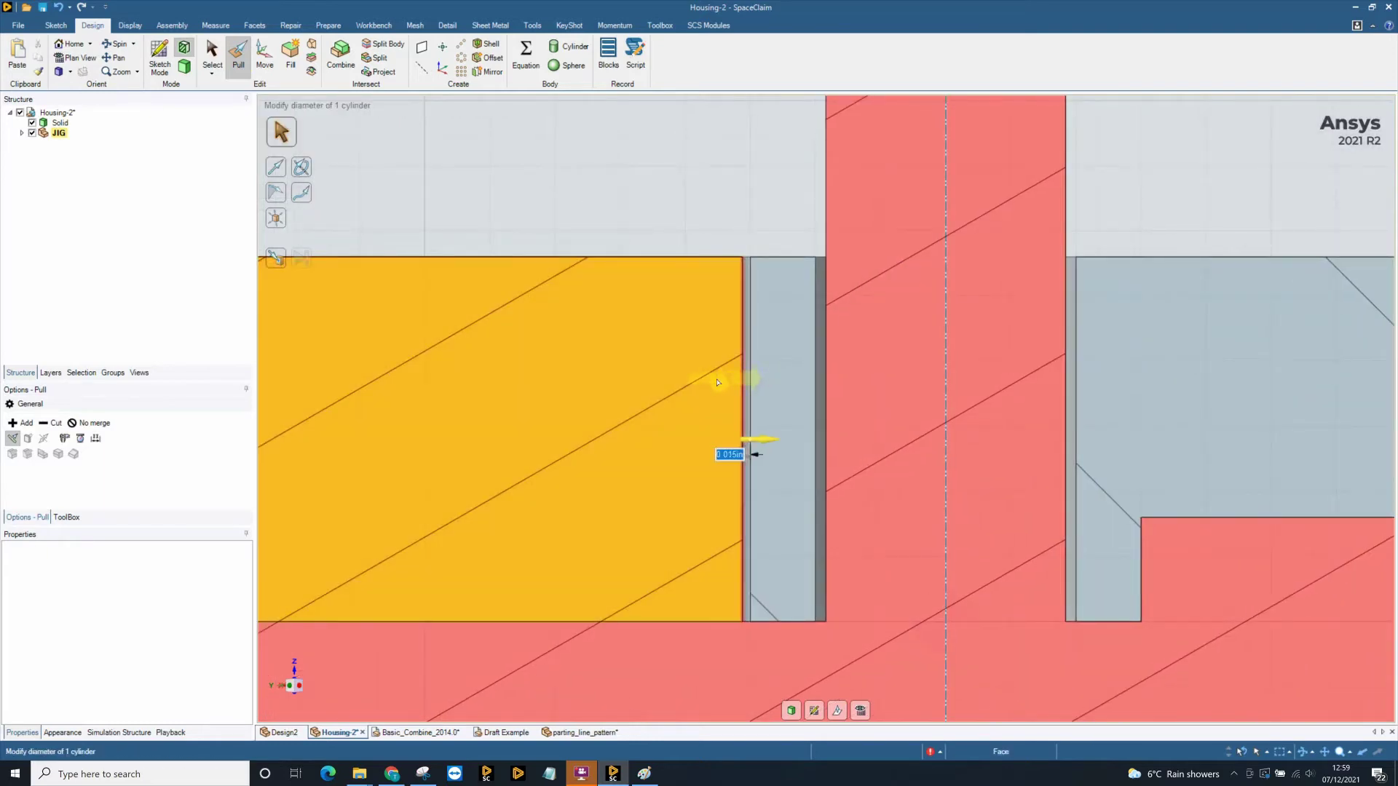
key("Escape")
scroll(668, 295, "down", 10)
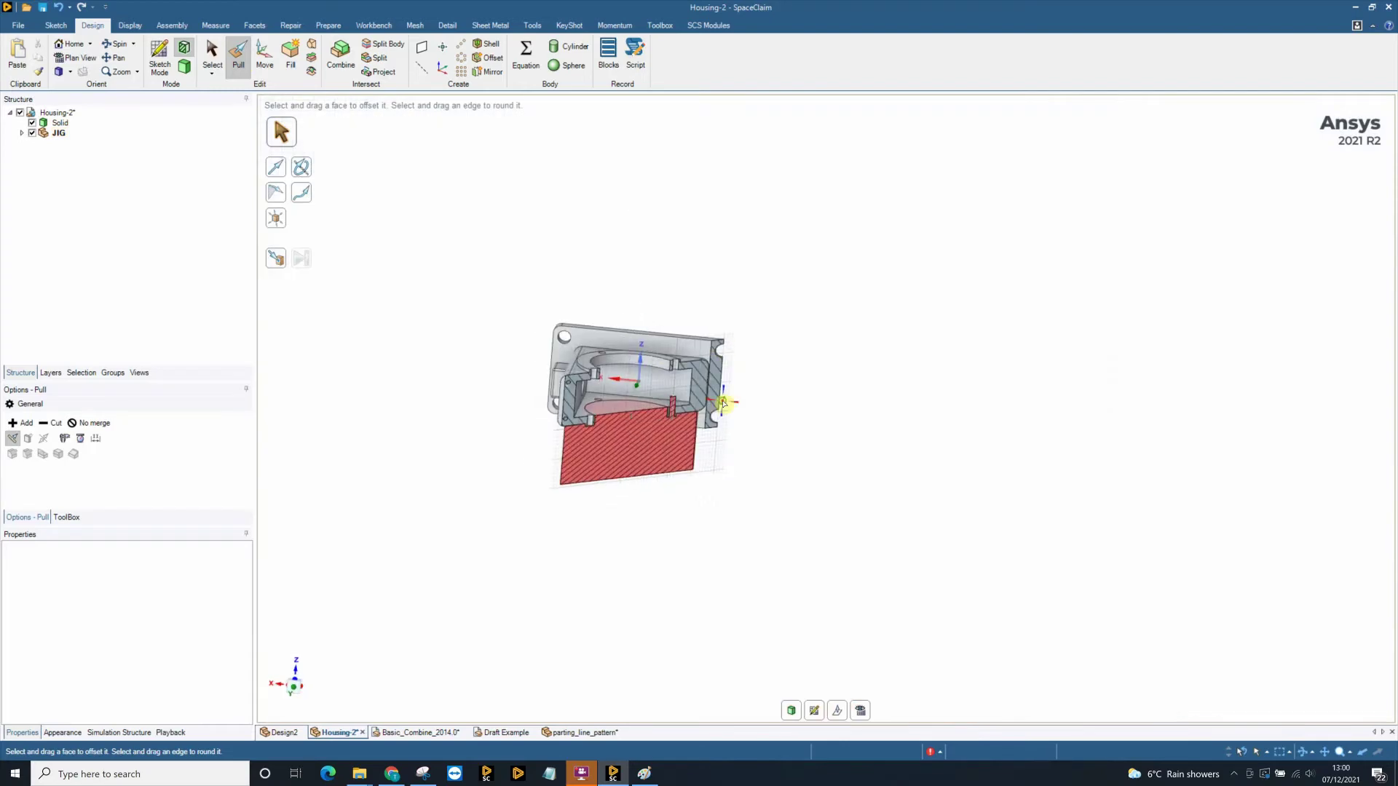
key("d")
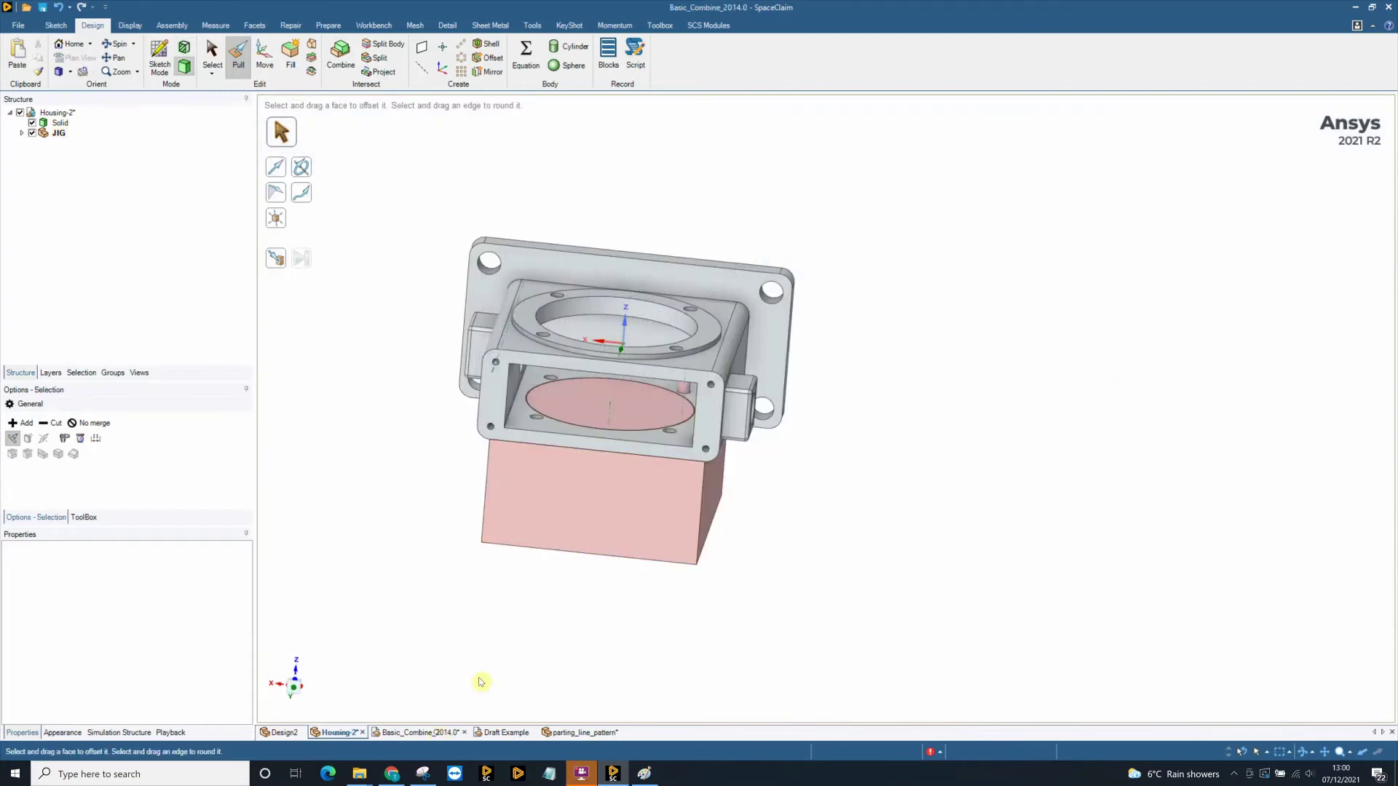
In the Basic_Combine_2014.0 document, cut the table body with original_Part and remove the post and bracket regions above the part.
middle_click_drag(671, 540, 600, 537)
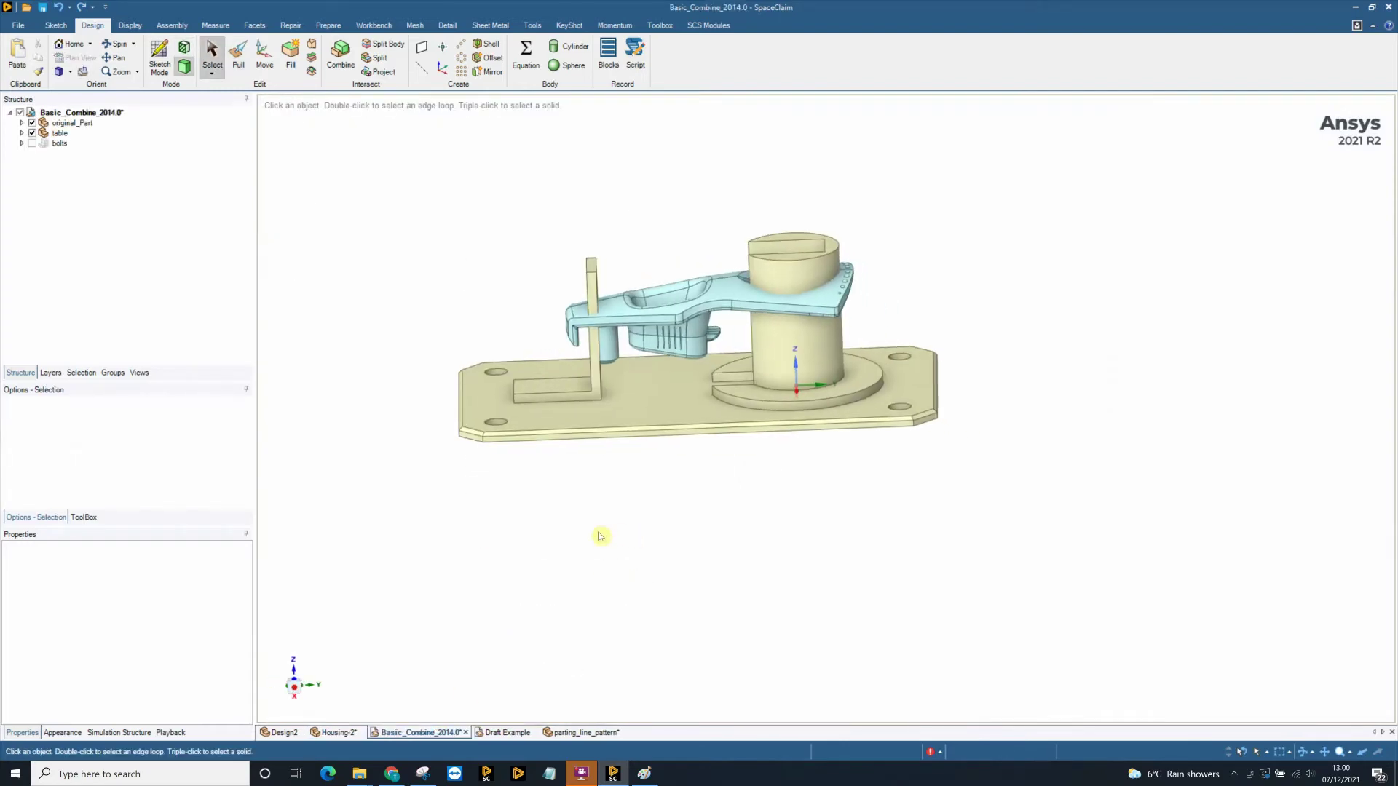
left_click(335, 58)
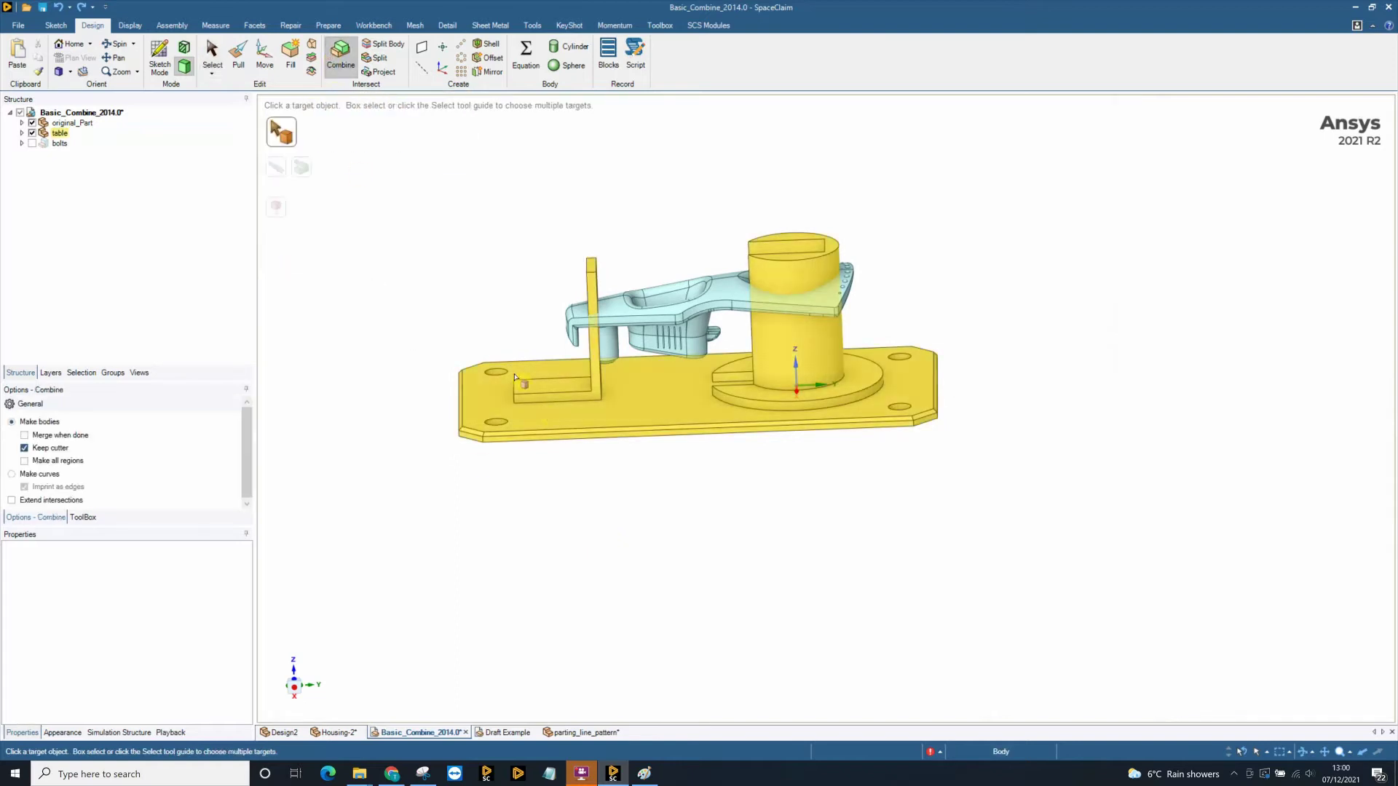
left_click(579, 395)
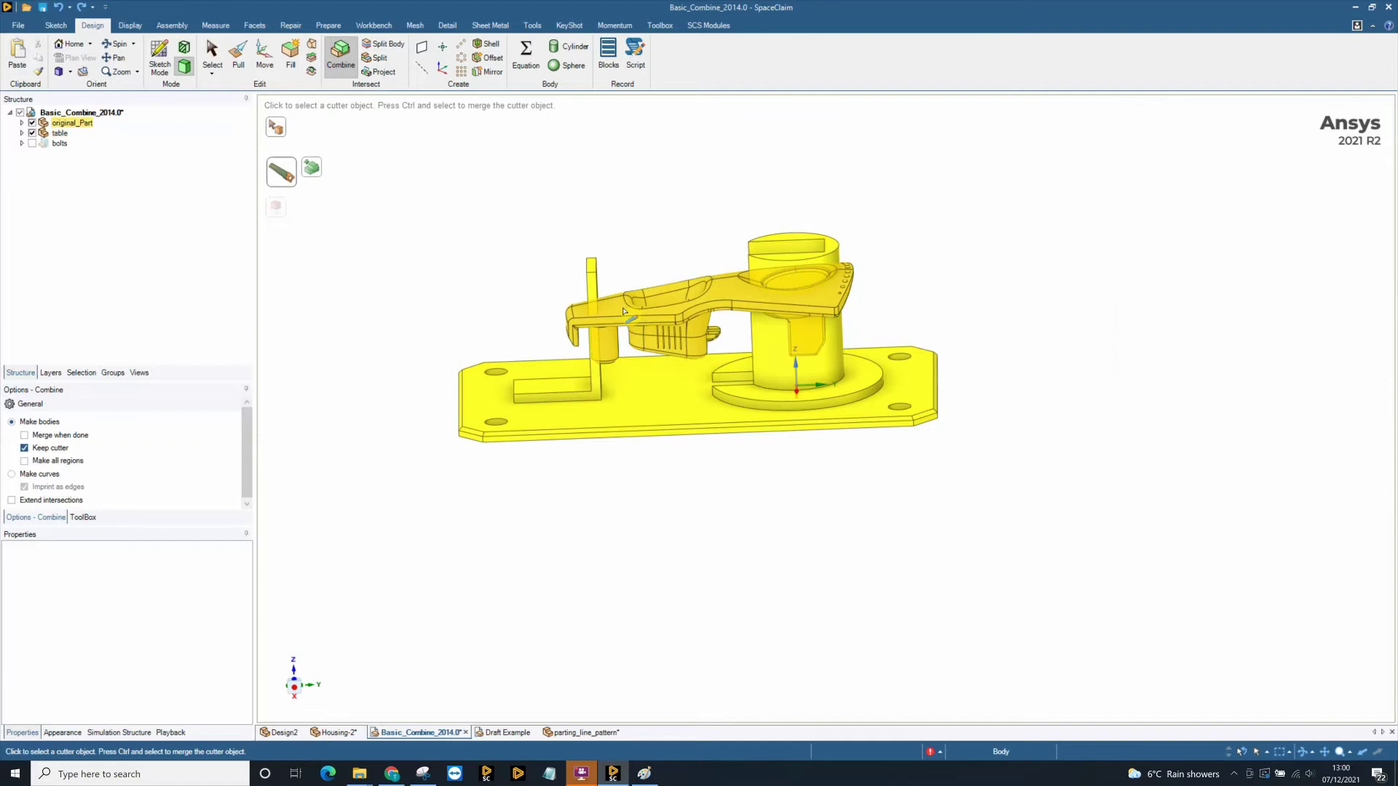
left_click(623, 308)
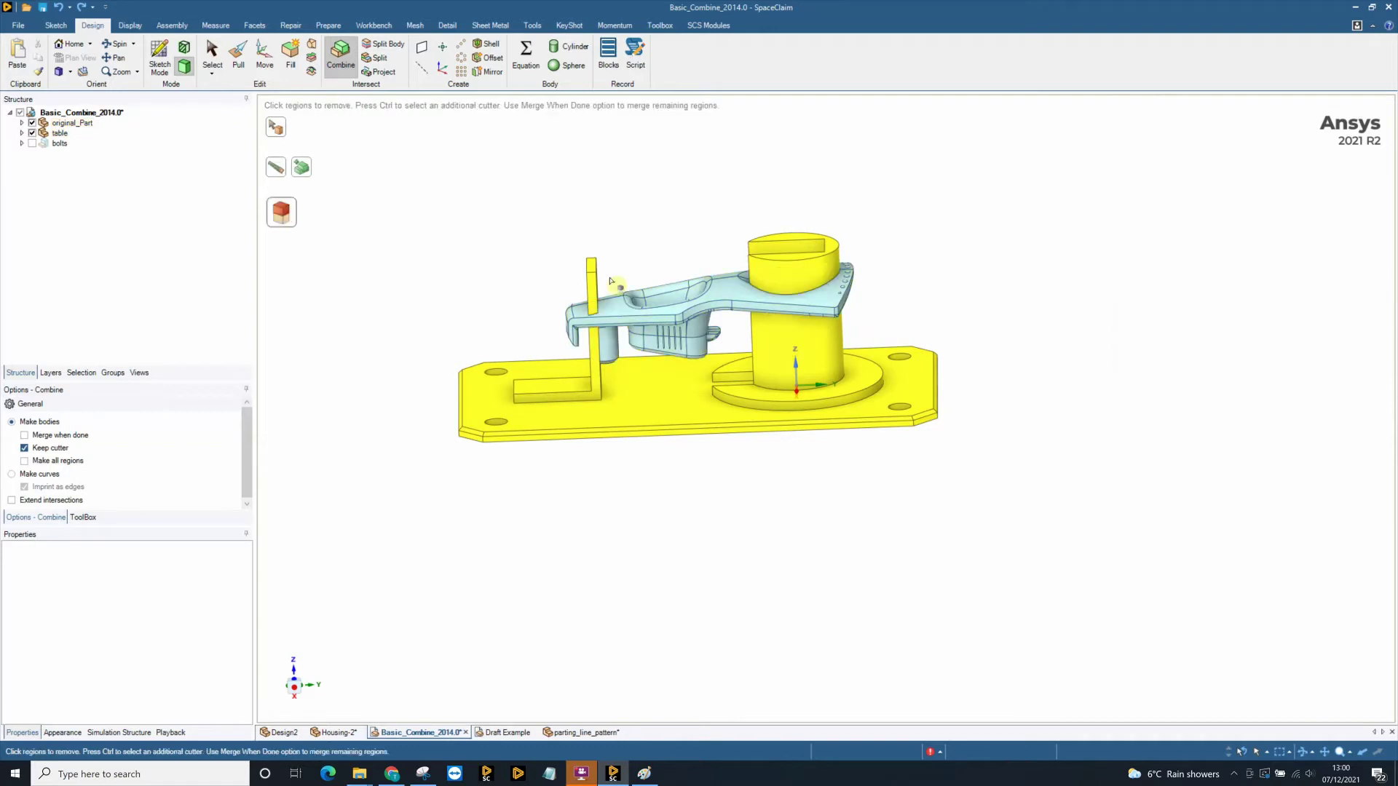
left_click(750, 268)
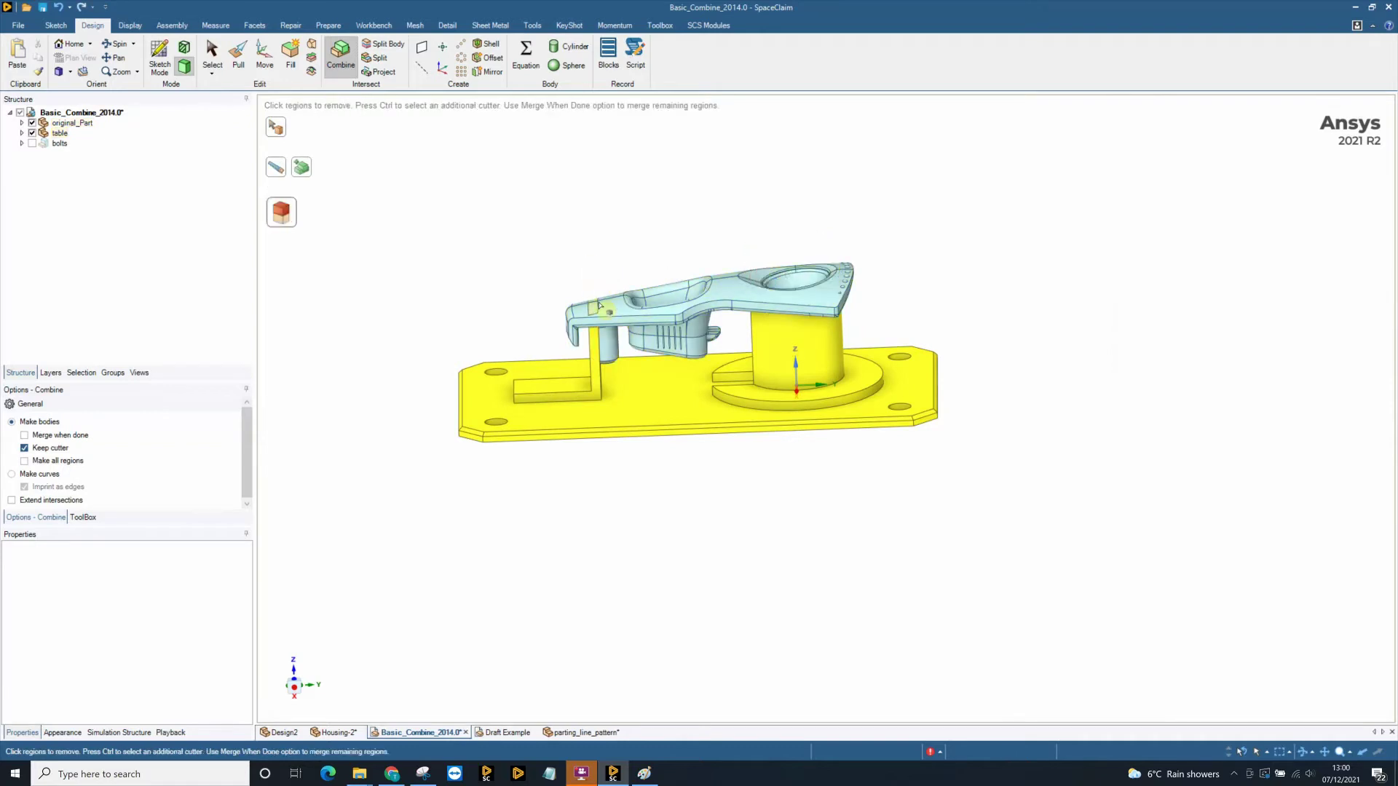
Hide the original_Part component, leaving only the table component displayed.
left_click(212, 52)
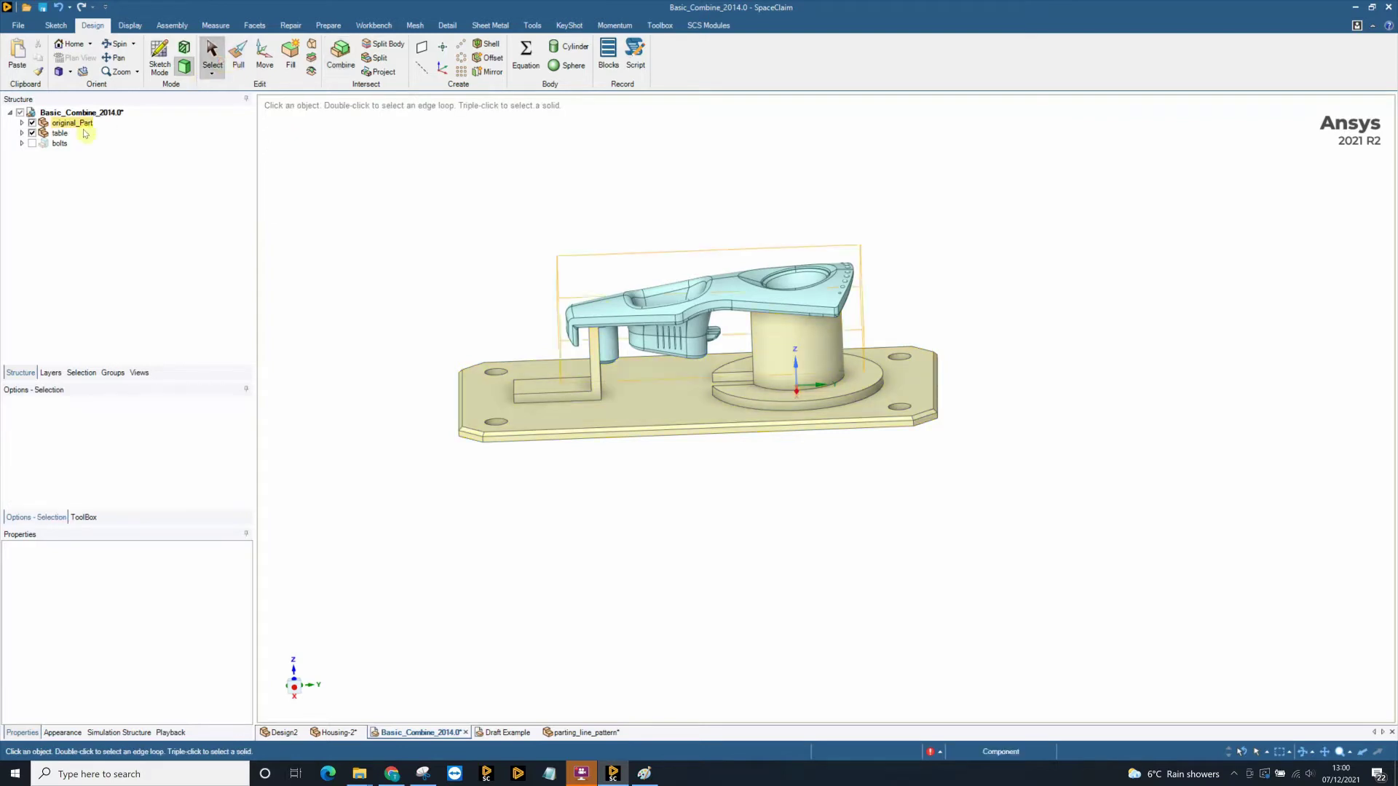
left_click(32, 133)
left_click(32, 124)
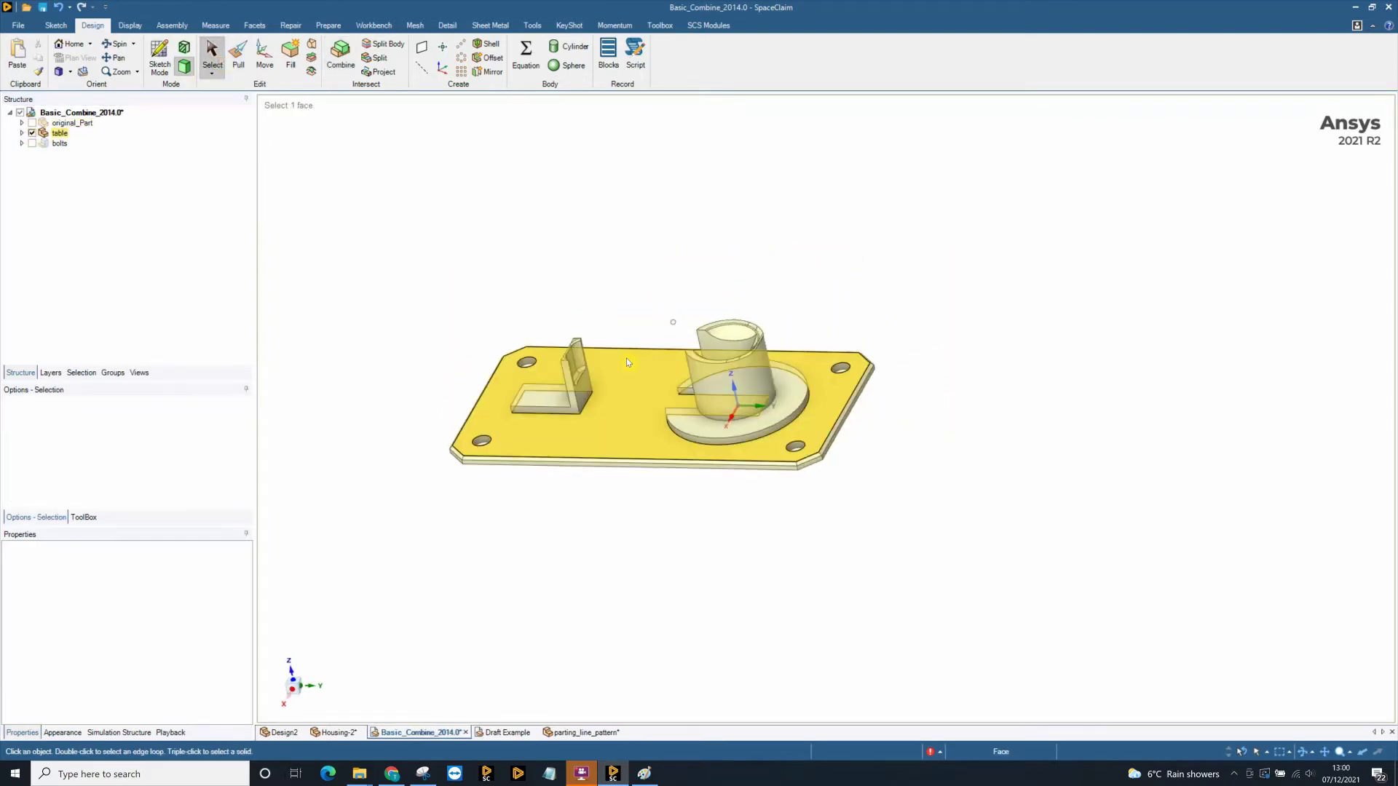
Remove the two small triangular faces at the outer corners of the bracket's top with Fill.
scroll(629, 362, "up", 5)
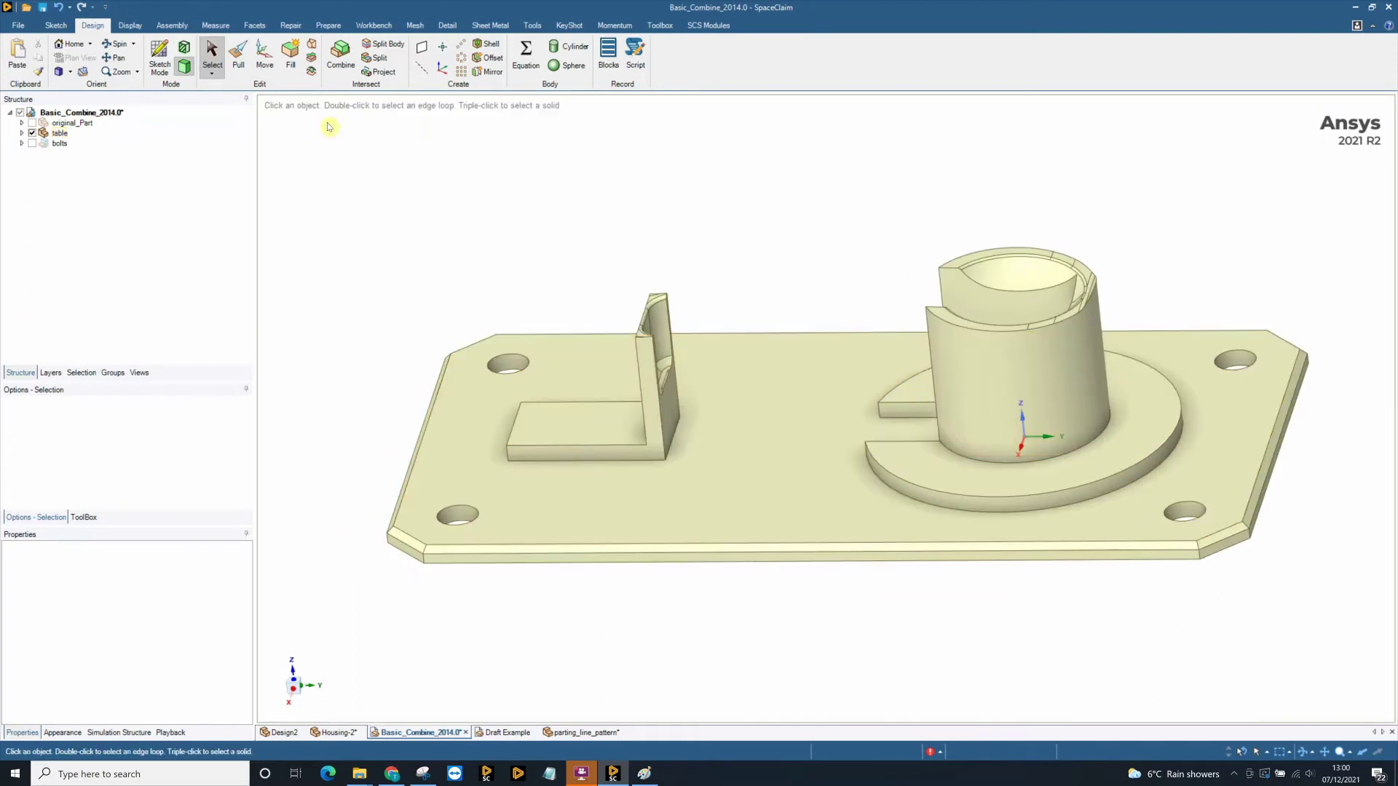
scroll(661, 299, "up", 6)
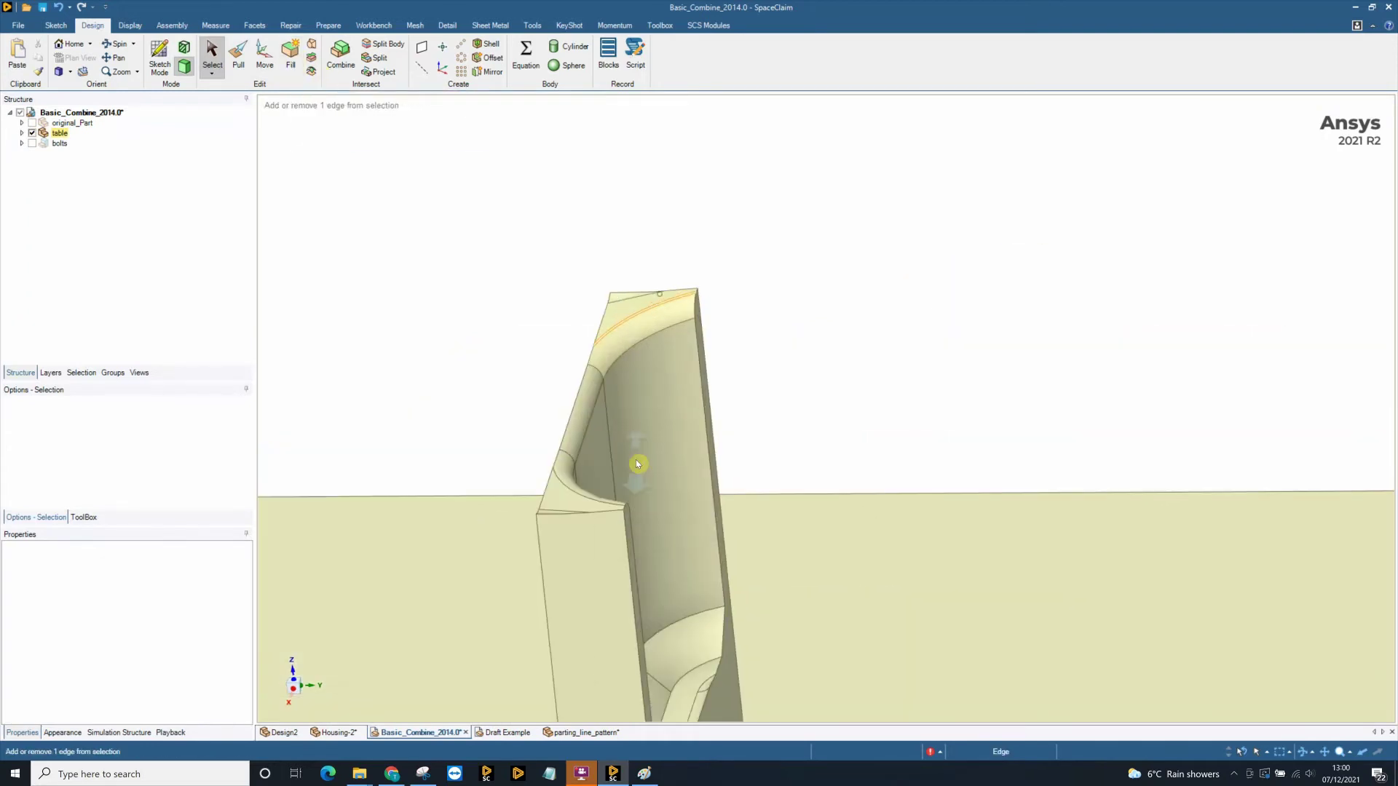
left_click(613, 290)
scroll(605, 342, "down", 5)
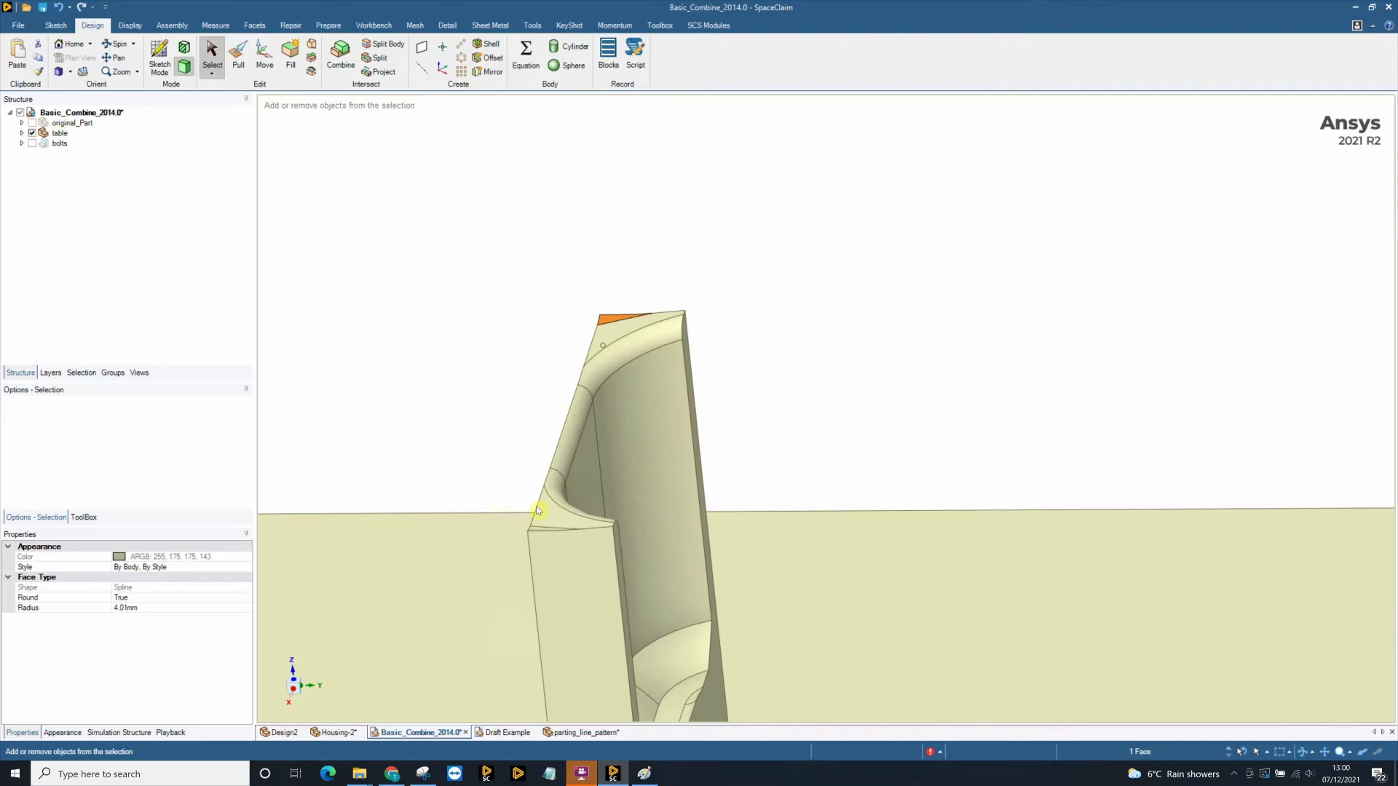
scroll(547, 546, "up", 7)
middle_click_drag(546, 583, 537, 547)
left_click(522, 512, "ctrl")
scroll(522, 513, "down", 5)
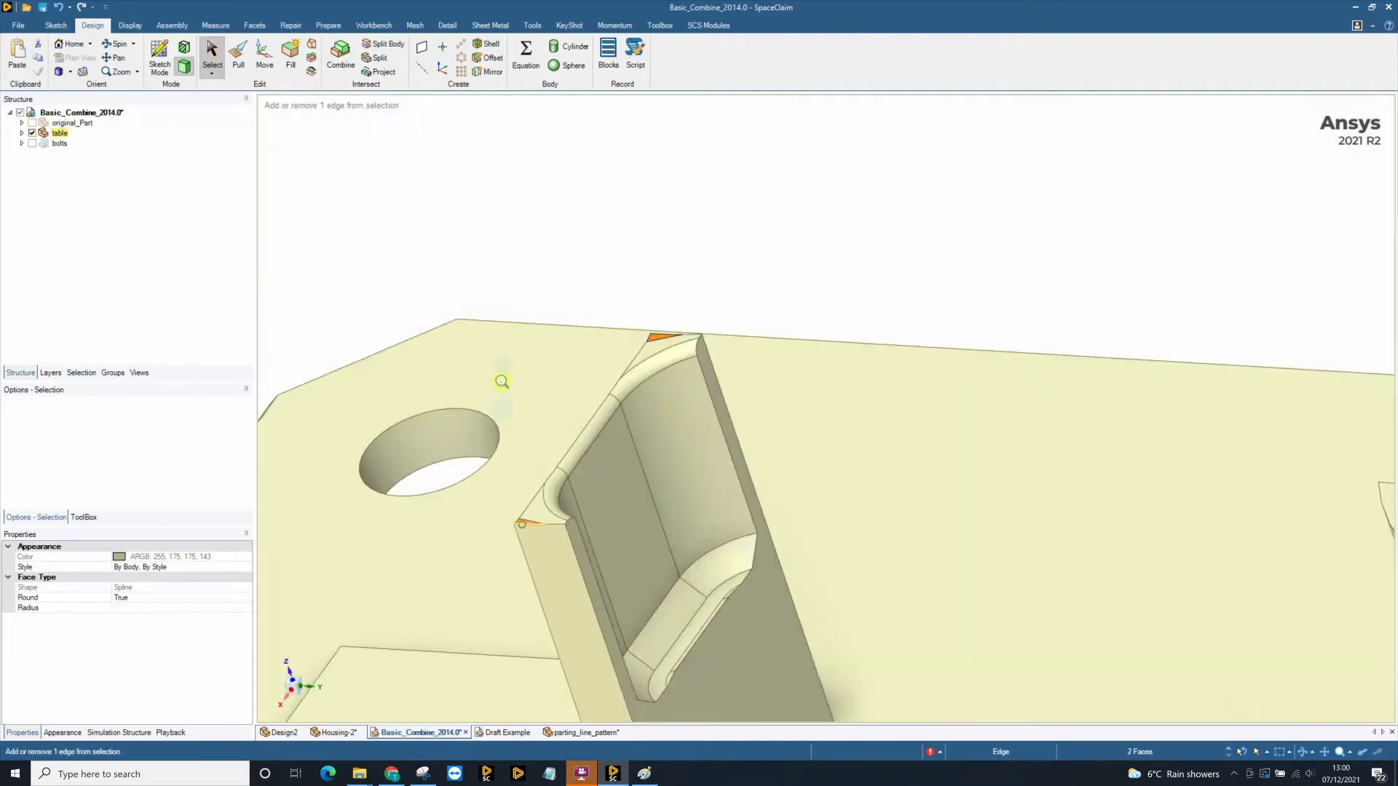
scroll(558, 343, "up", 3)
scroll(641, 397, "down", 4)
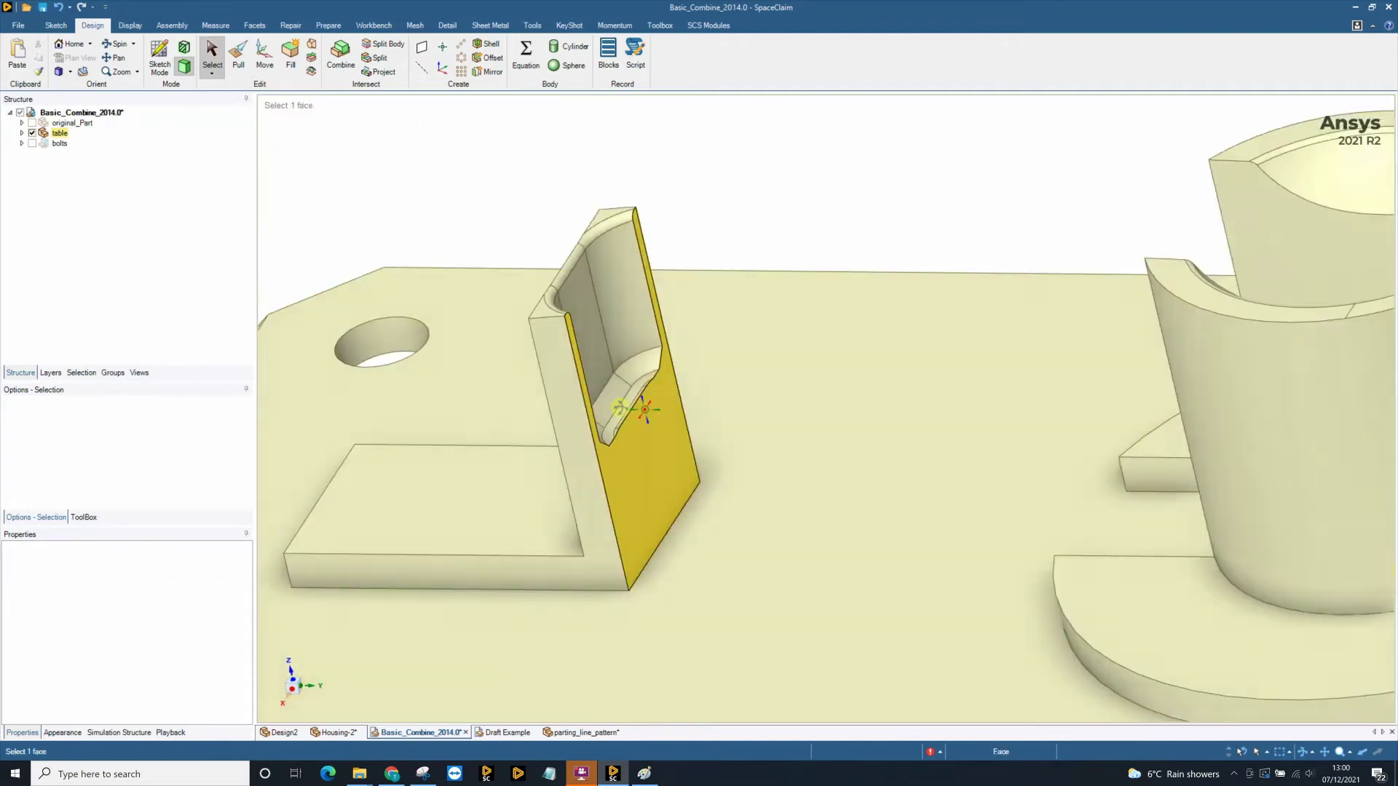
Remove the chain of three faces forming the upper ledge at the bottom of the bracket's cutout with Fill.
scroll(593, 459, "up", 8)
left_click(582, 431)
double_click(582, 432)
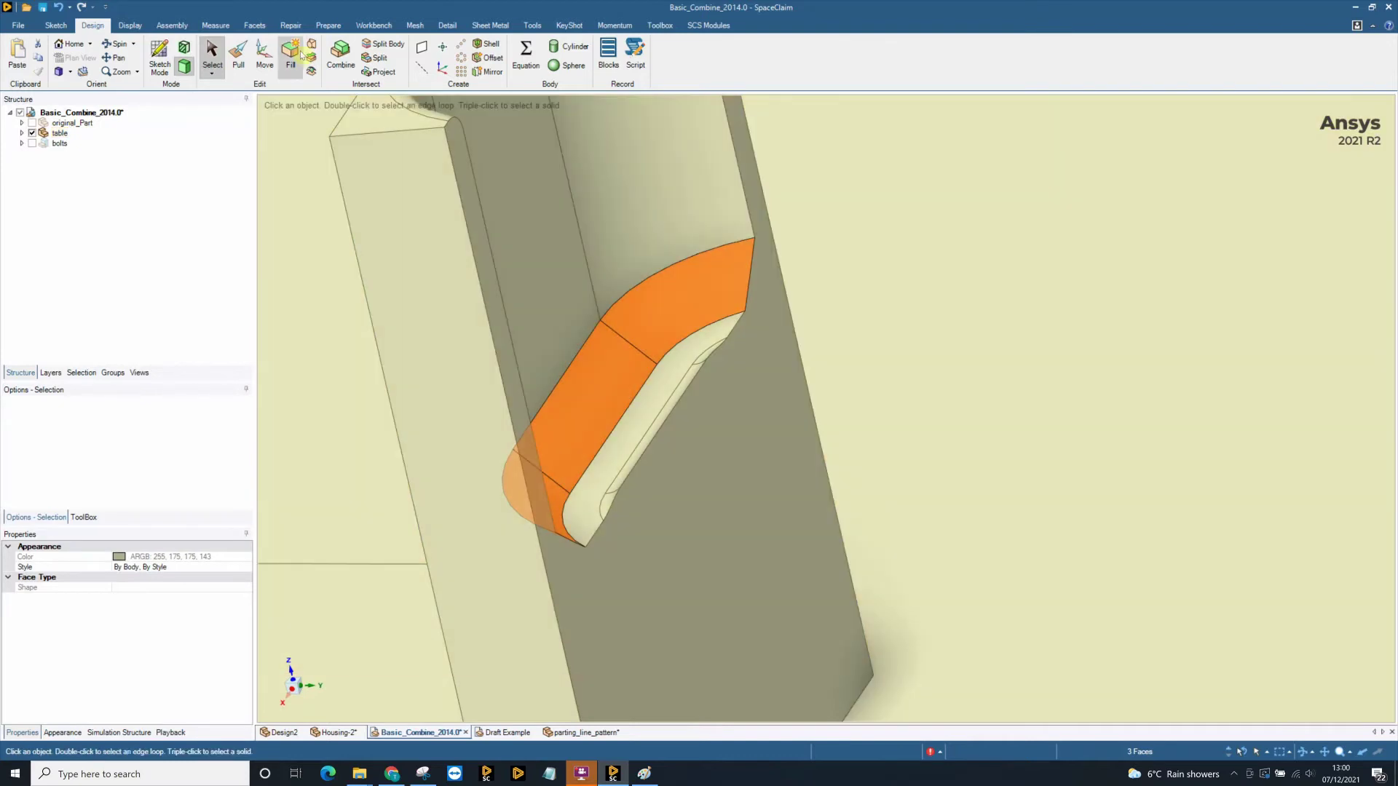
left_click(291, 55)
Remove the three small round faces left along the lower edge of the bracket's cutout with Fill.
scroll(683, 445, "down", 3)
middle_click_drag(681, 452, 702, 431)
scroll(702, 433, "up", 3)
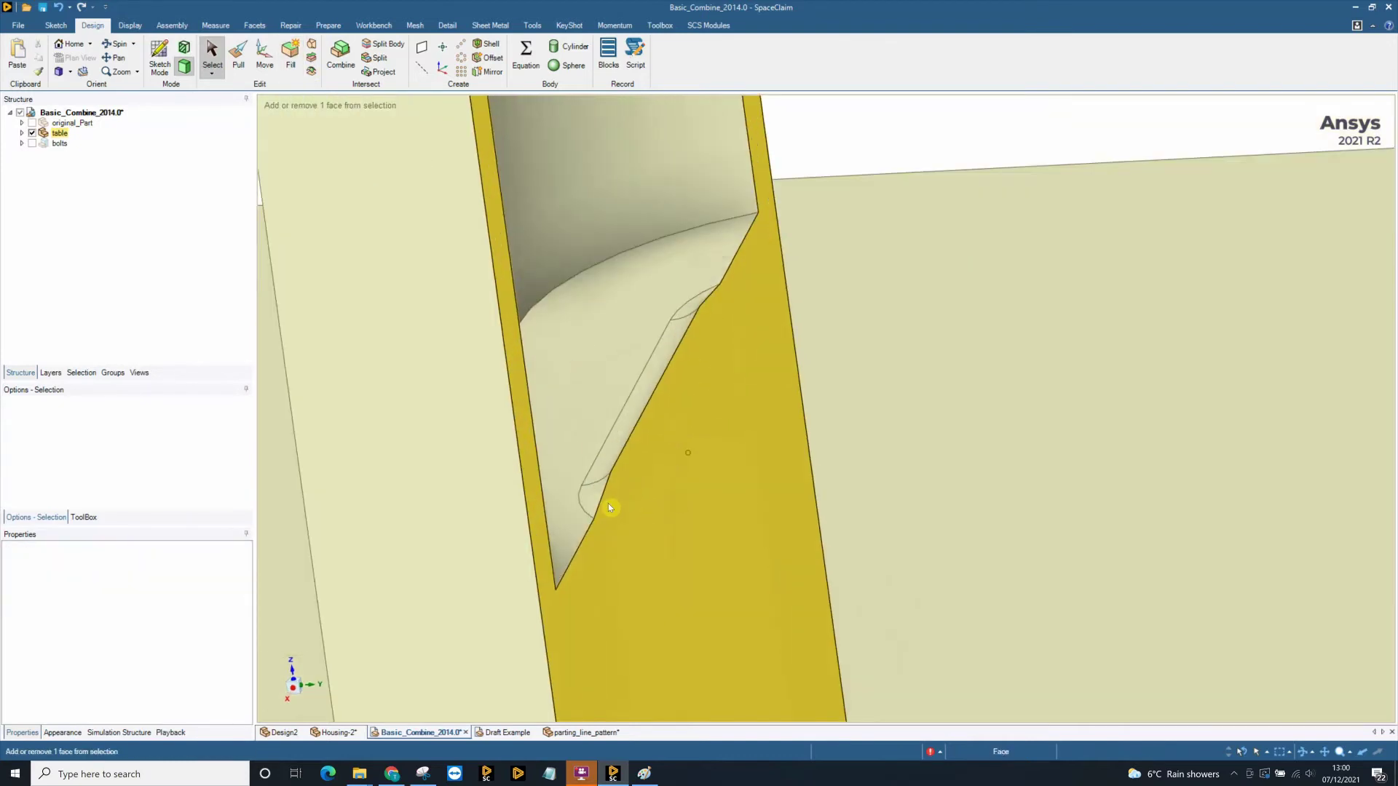
double_click(594, 496)
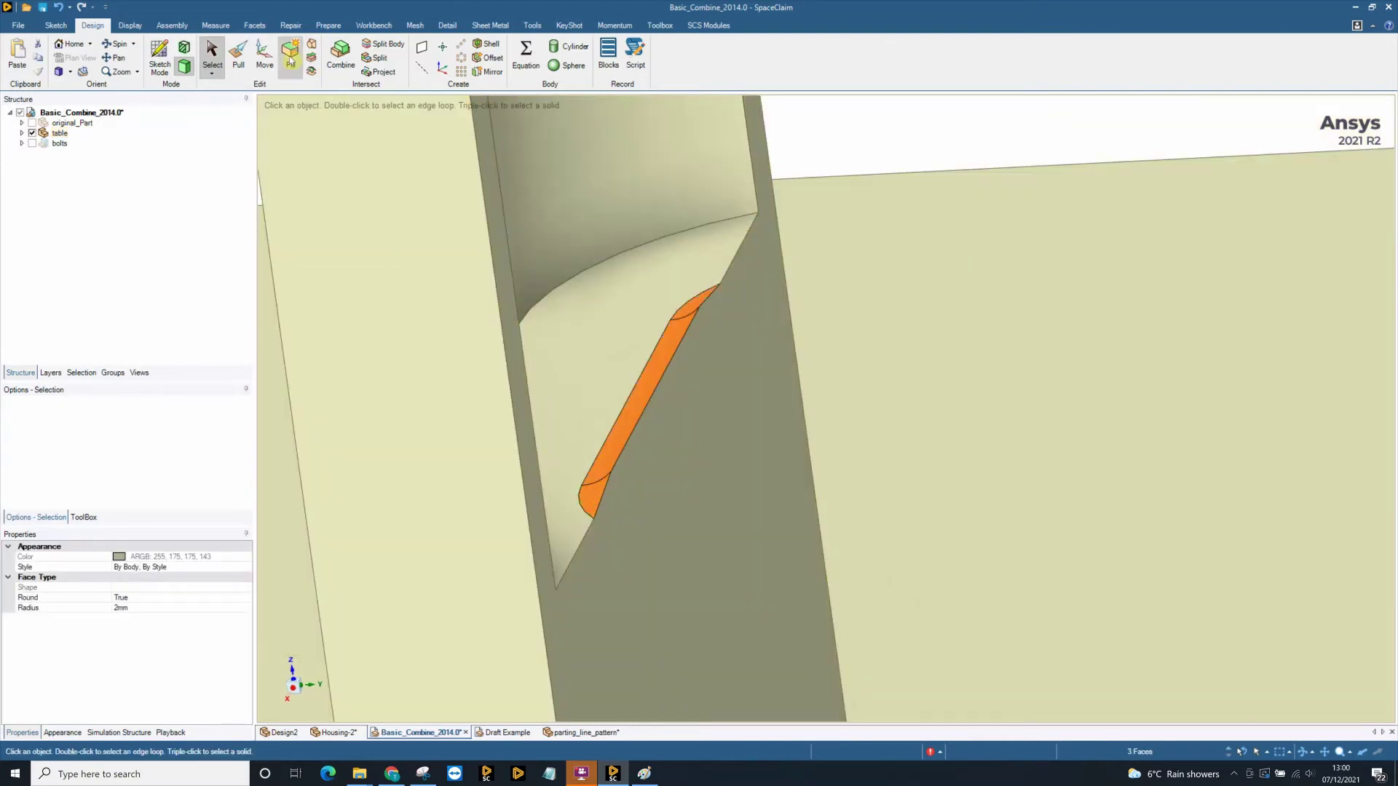
left_click(291, 57)
scroll(505, 303, "down", 1)
scroll(505, 305, "down", 3)
scroll(618, 303, "up", 5)
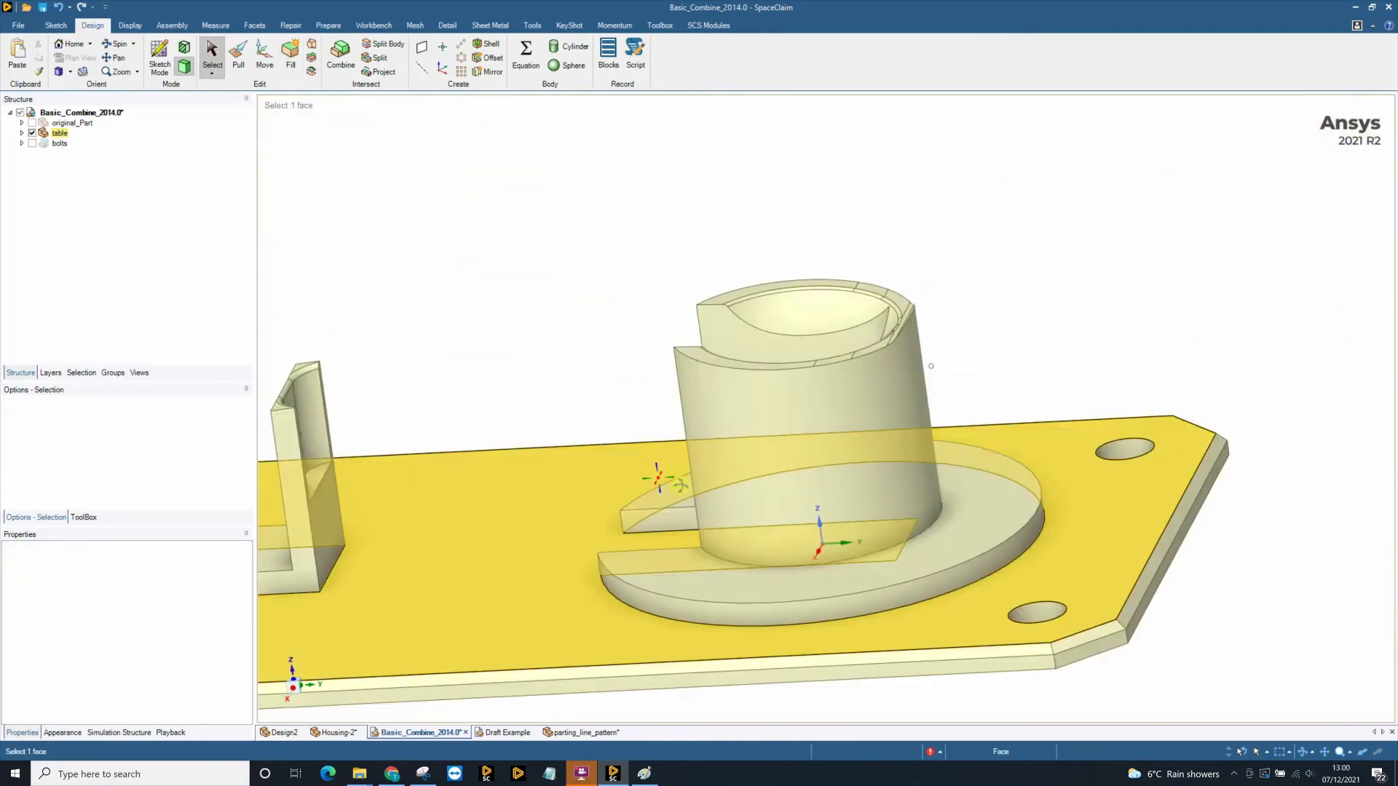
Remove the 2 mm round on the inner rim and the two faces at the outer edge of the cylindrical post's top with Fill.
double_click(973, 272)
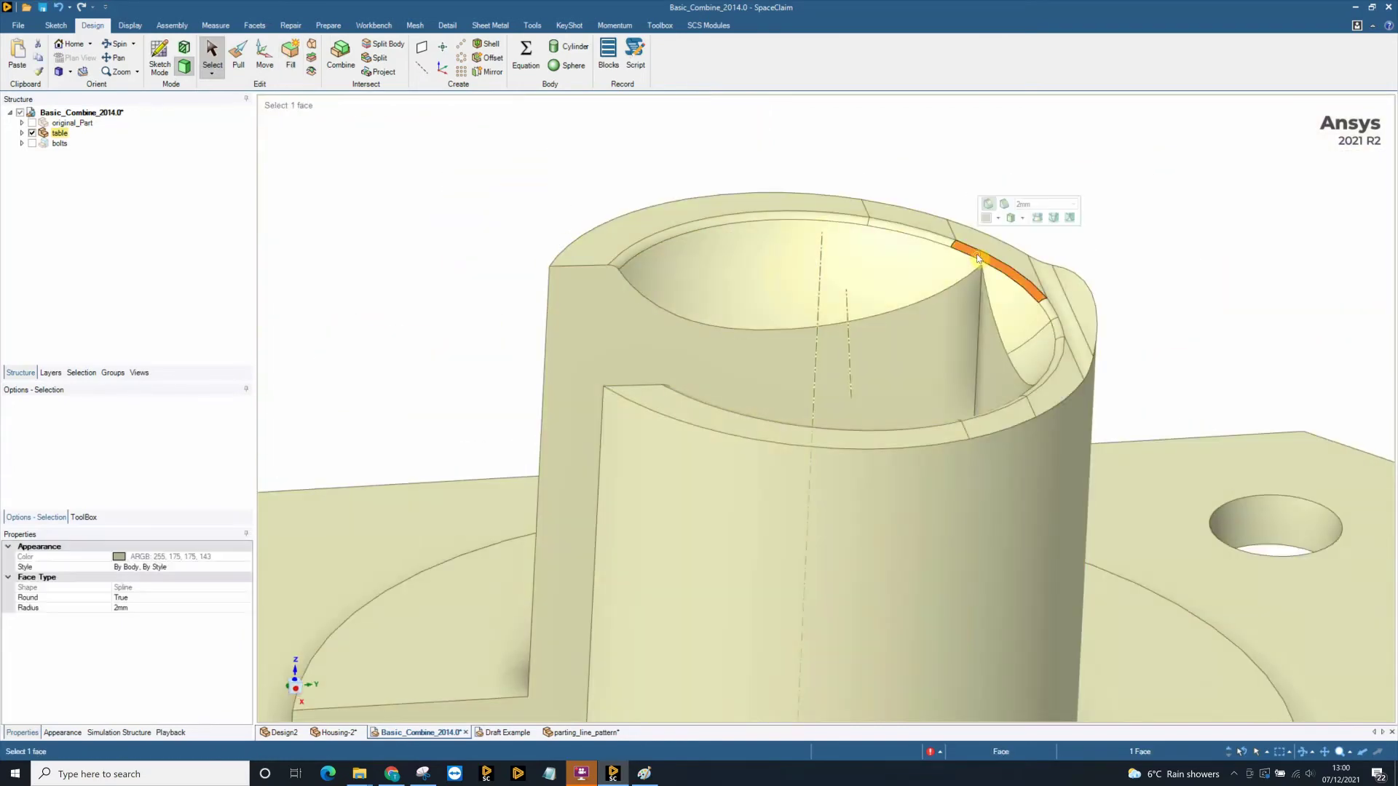
left_click(290, 55)
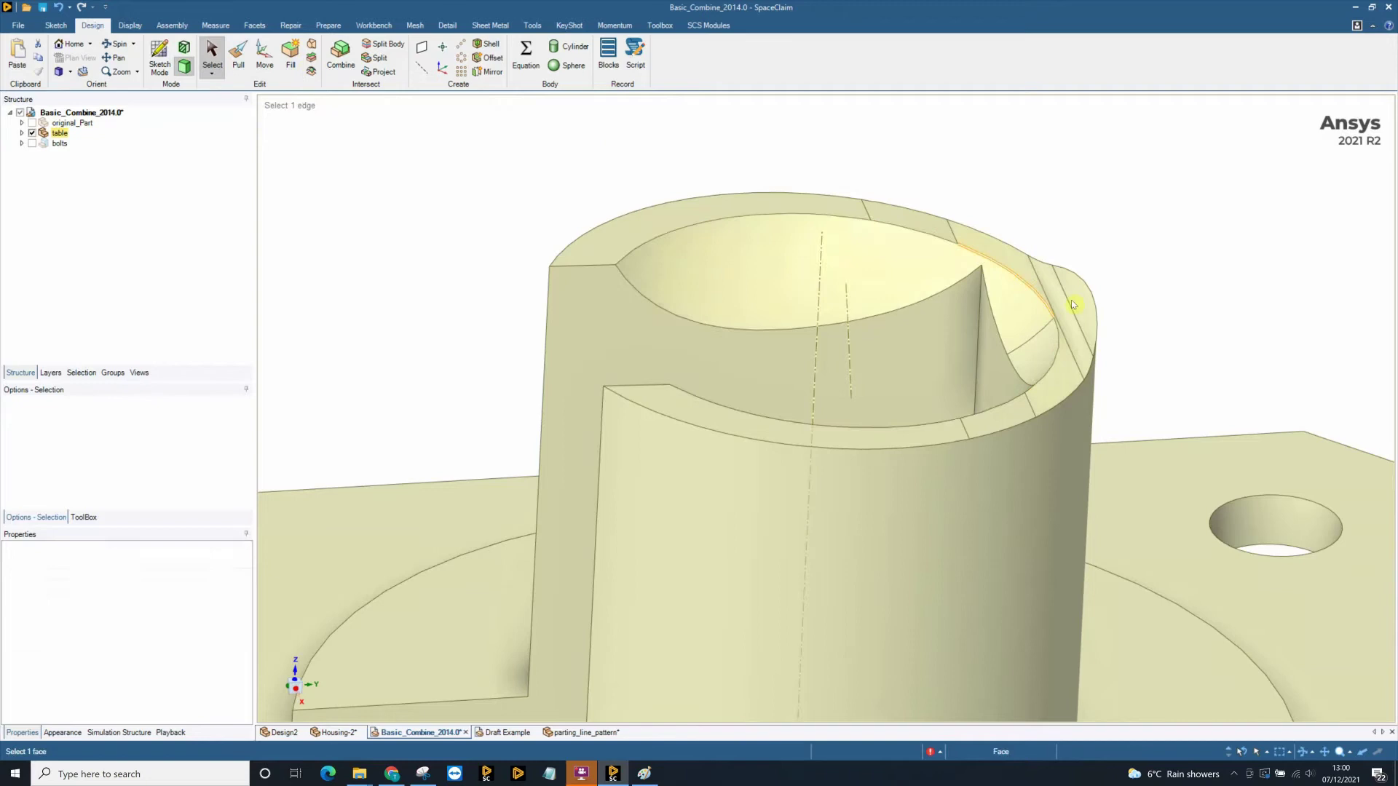
left_click(1067, 326)
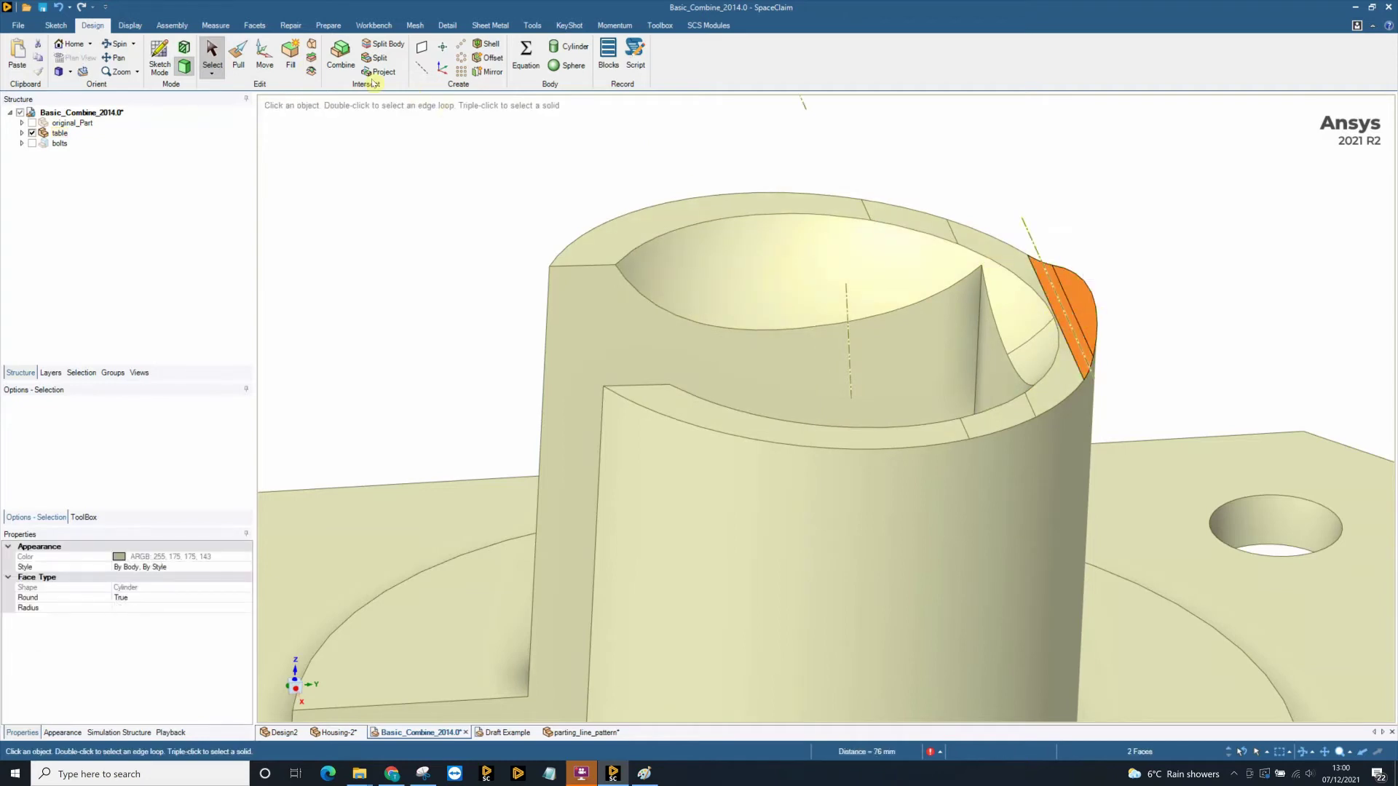
left_click(290, 54)
Remove the three split faces along the cylindrical post's top rim with Fill.
scroll(783, 376, "down", 10)
scroll(843, 483, "up", 8)
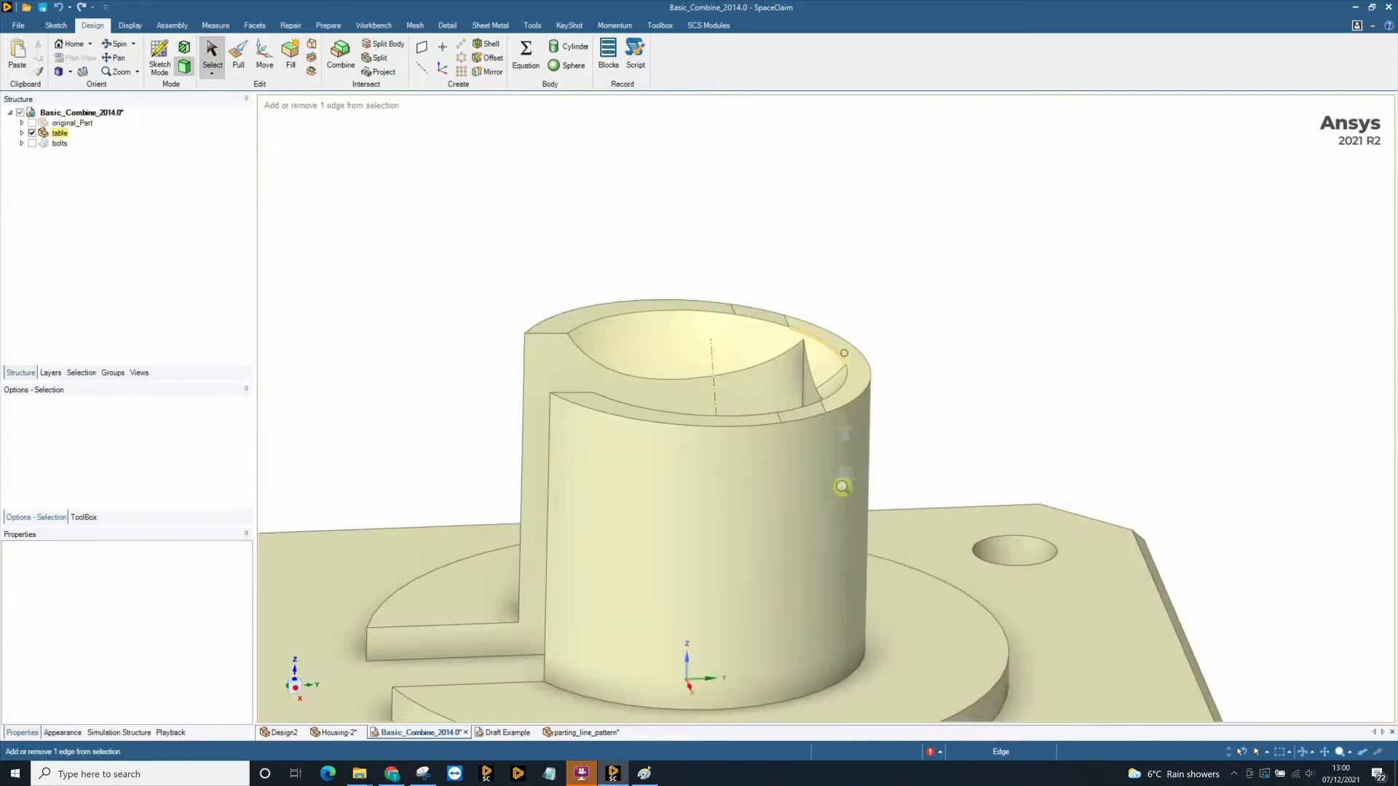
left_click(761, 309)
left_click(744, 307, "ctrl")
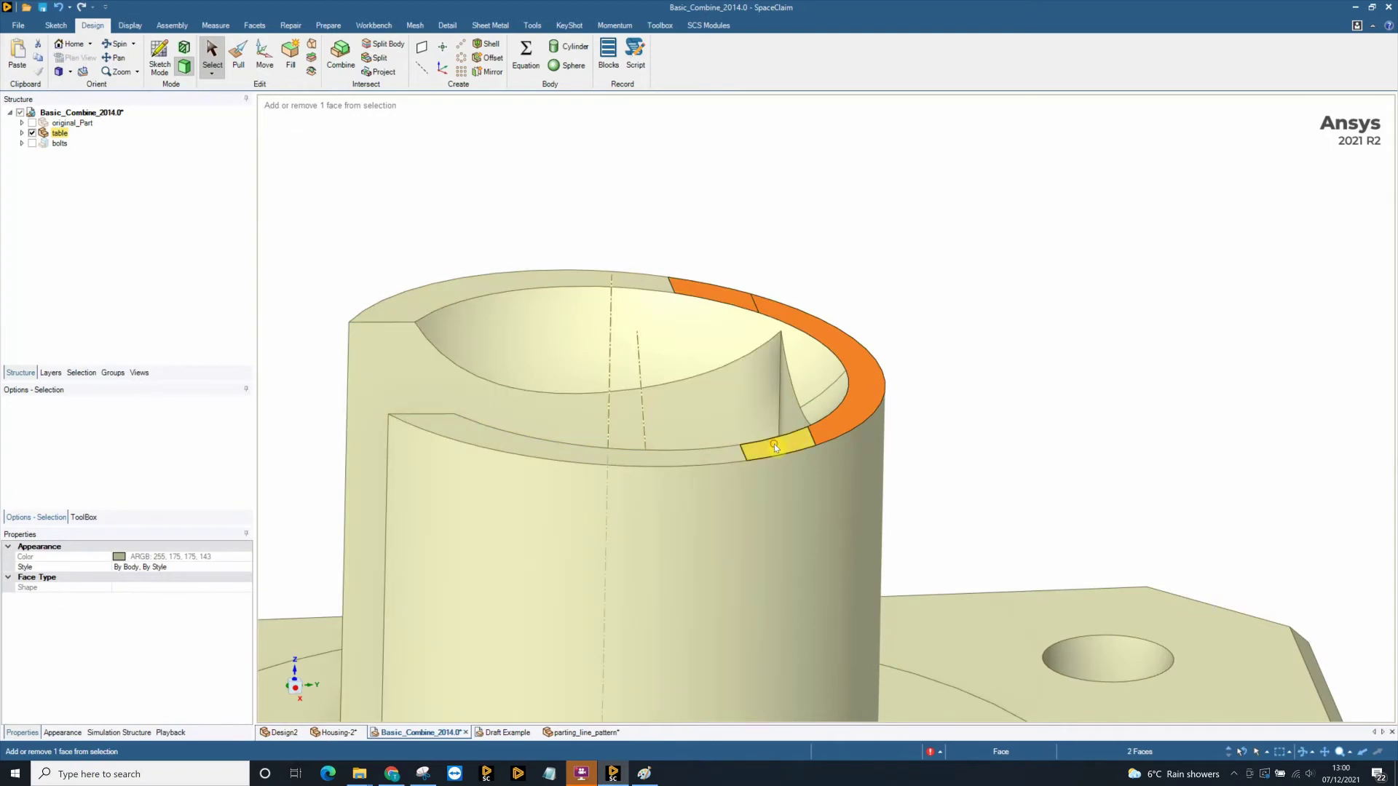
left_click(776, 446, "ctrl")
left_click(290, 60)
scroll(749, 390, "down", 10)
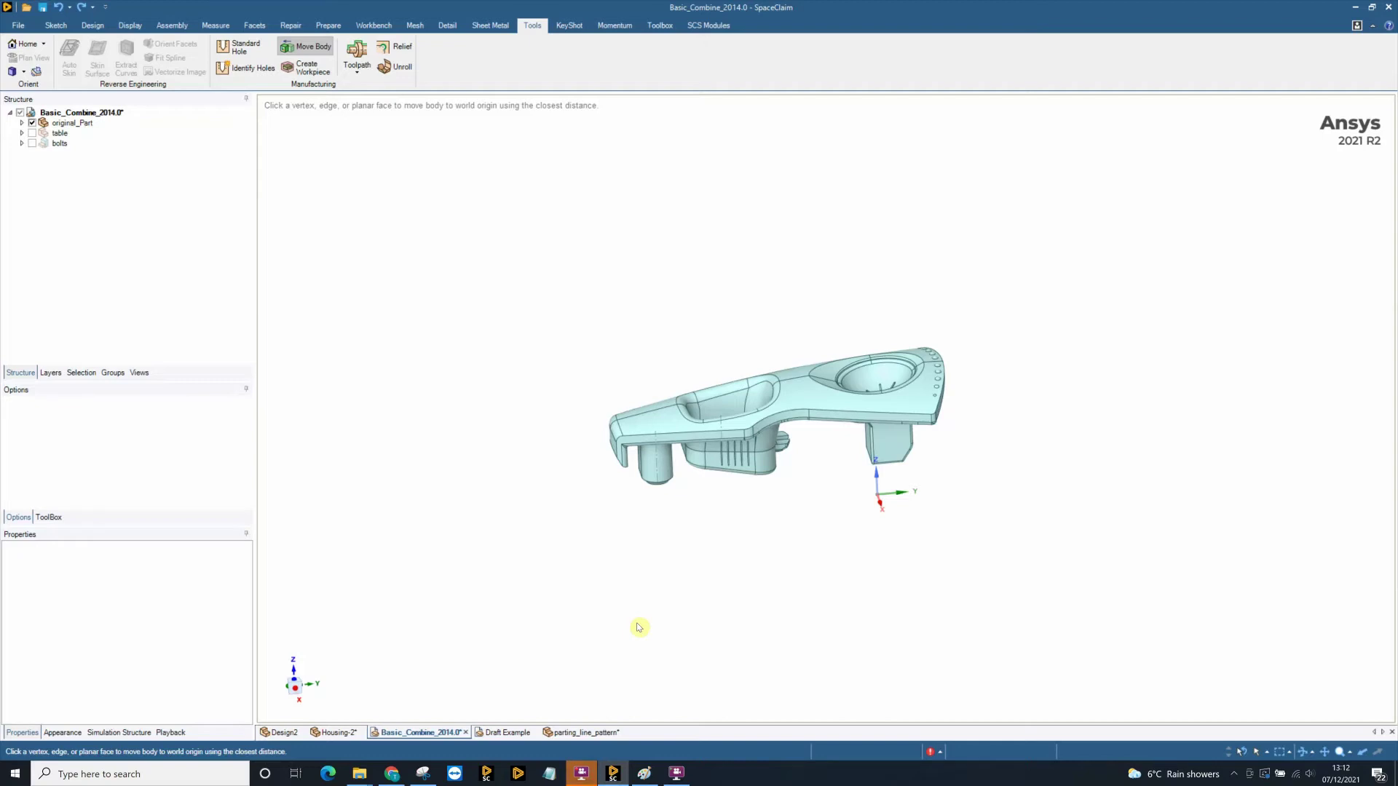
Move the original_Part body to the world origin with Move Body, using the vertex on top of its narrow end.
scroll(866, 510, "up", 4)
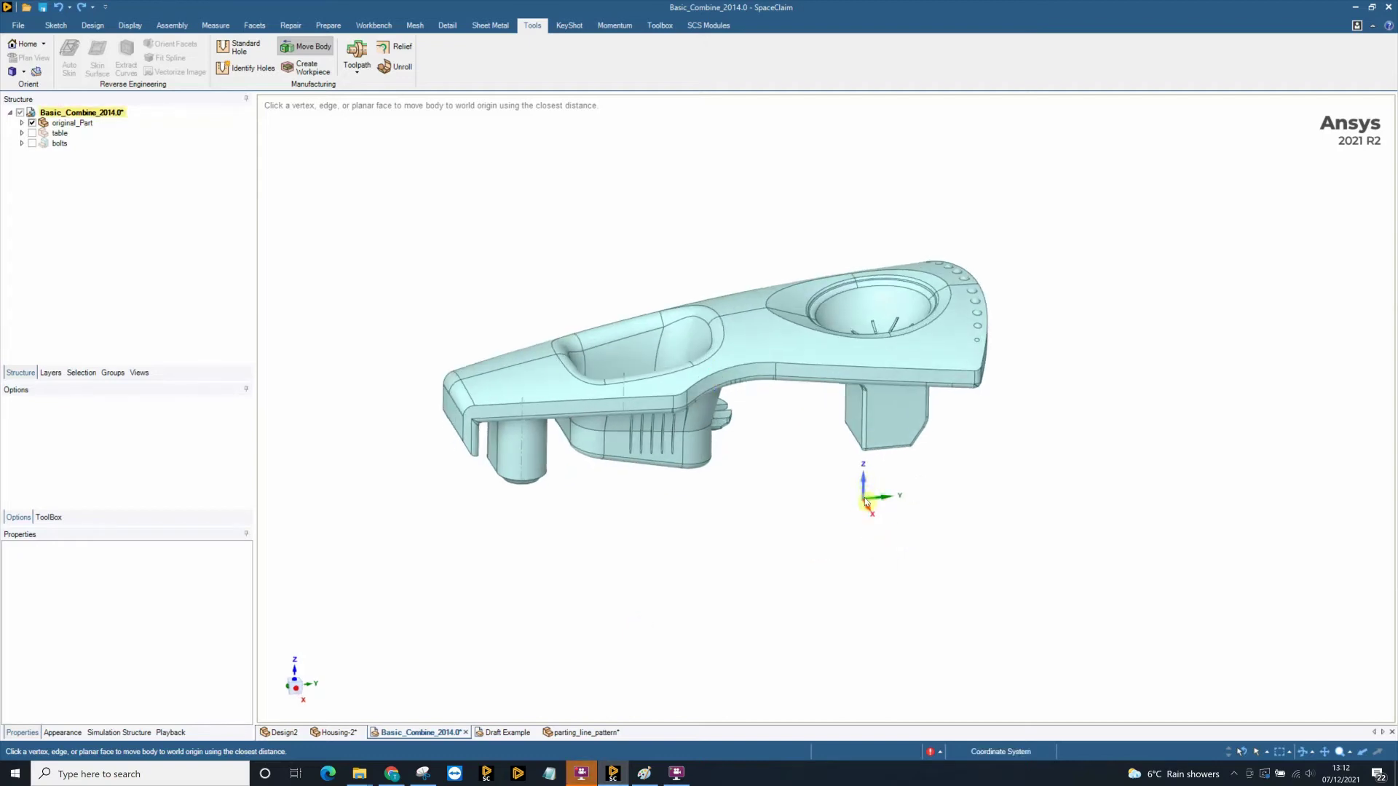
scroll(823, 531, "down", 3)
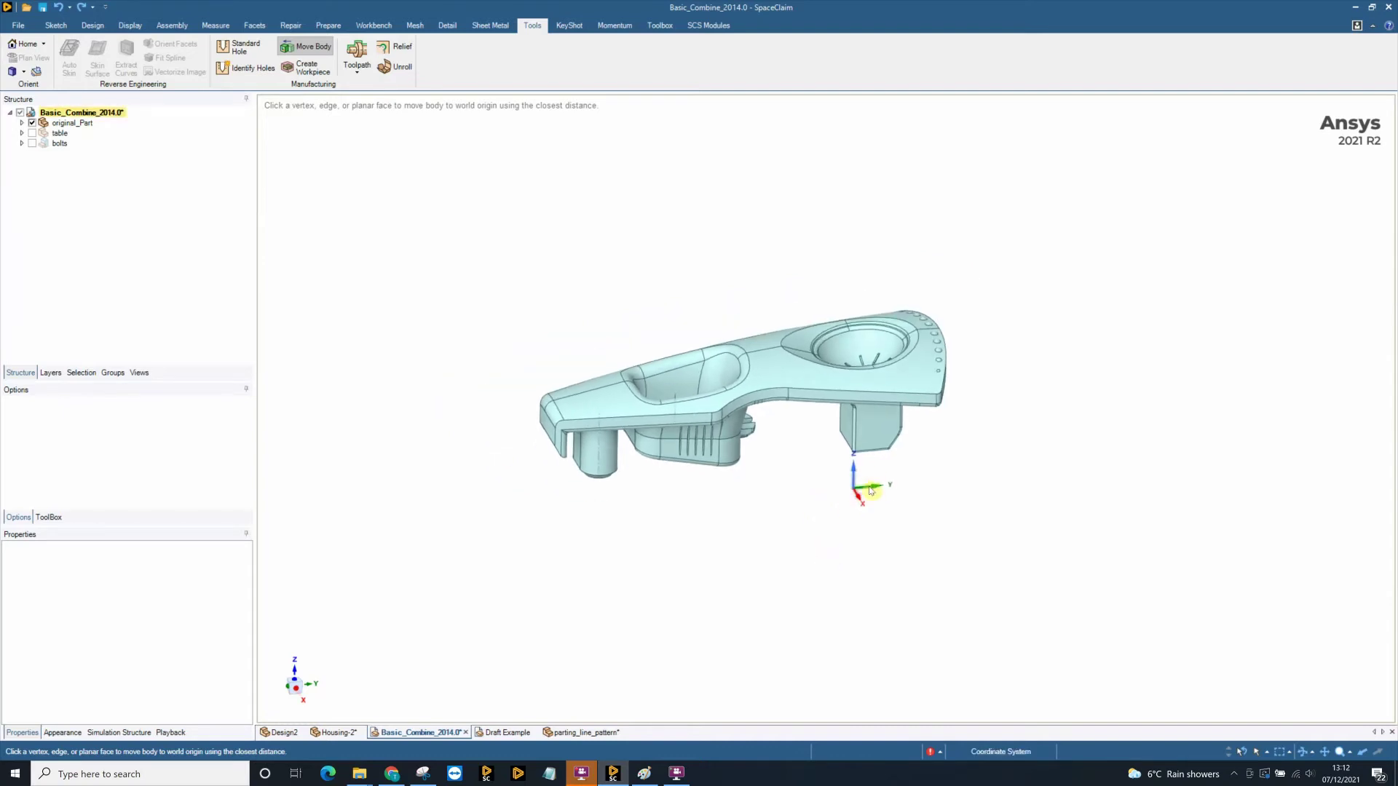
middle_click_drag(841, 504, 796, 499)
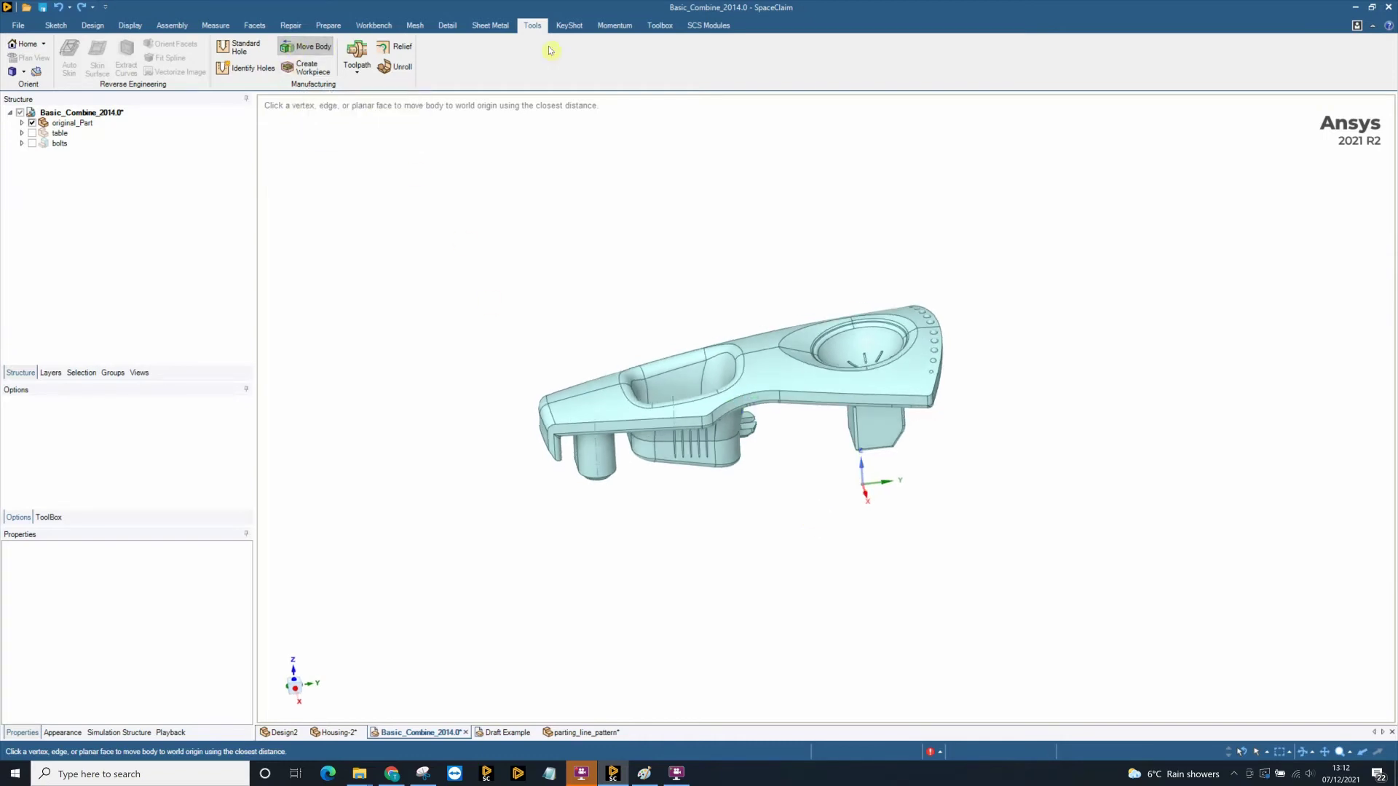
scroll(553, 437, "up", 4)
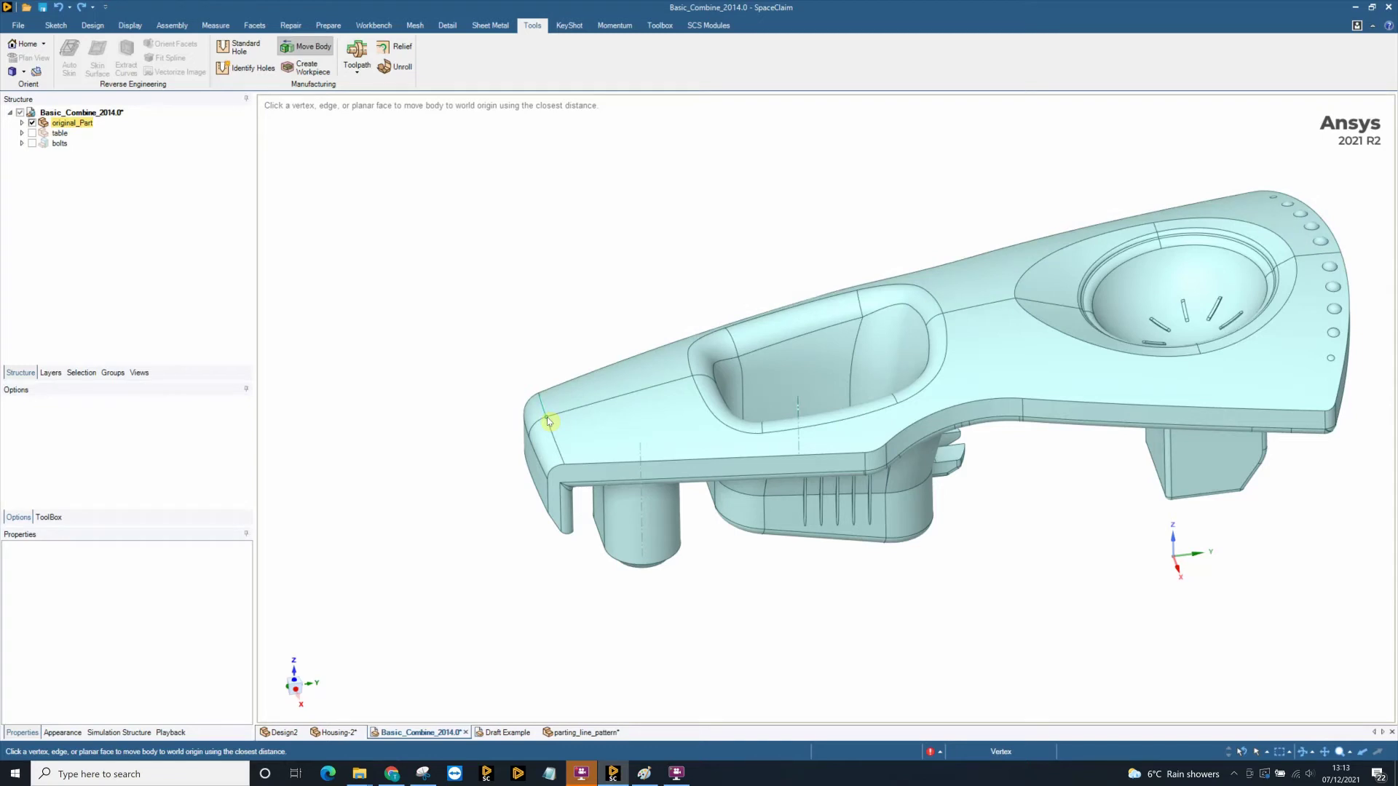
left_click(548, 421)
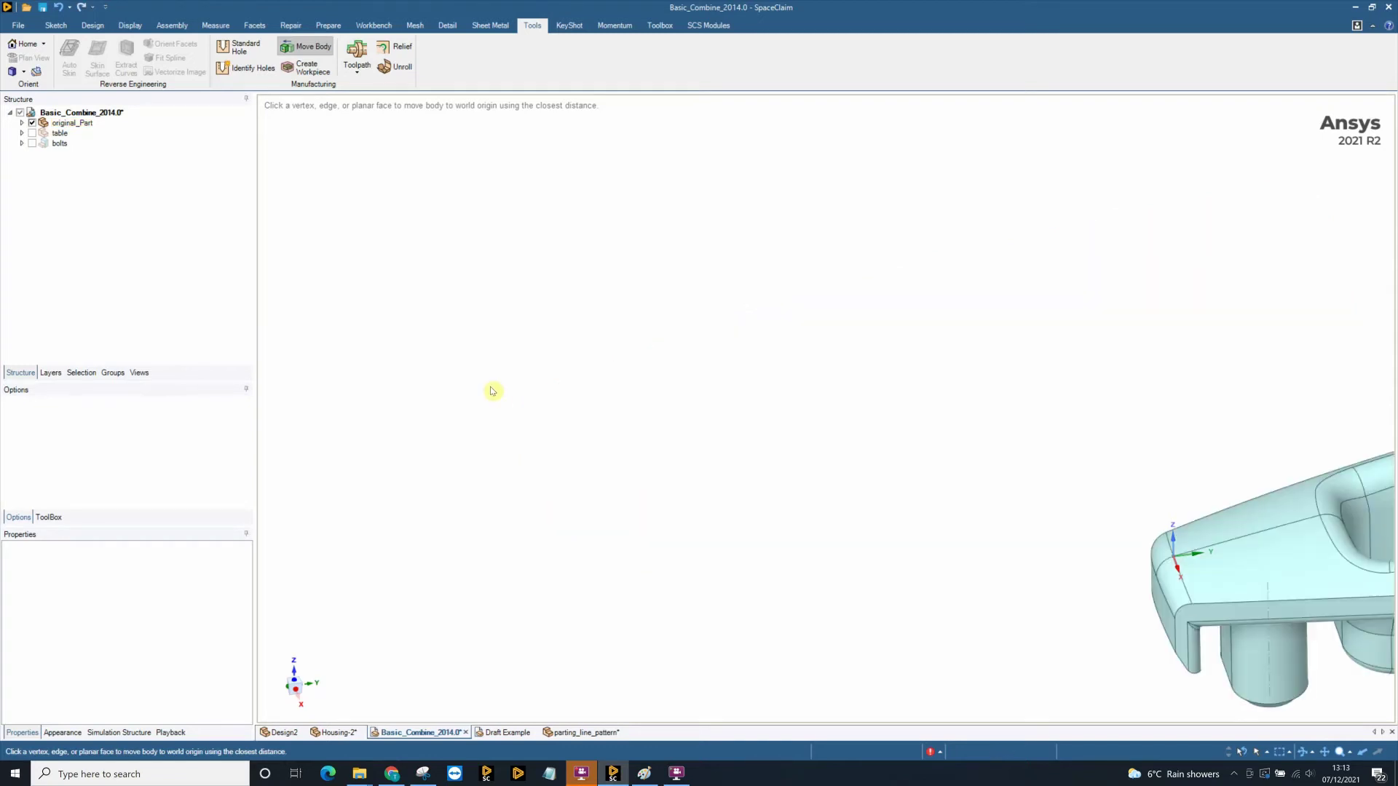
middle_click_drag(676, 481, 316, 273, "ctrl")
scroll(655, 400, "down", 3)
middle_click_drag(652, 355, 548, 365, "ctrl")
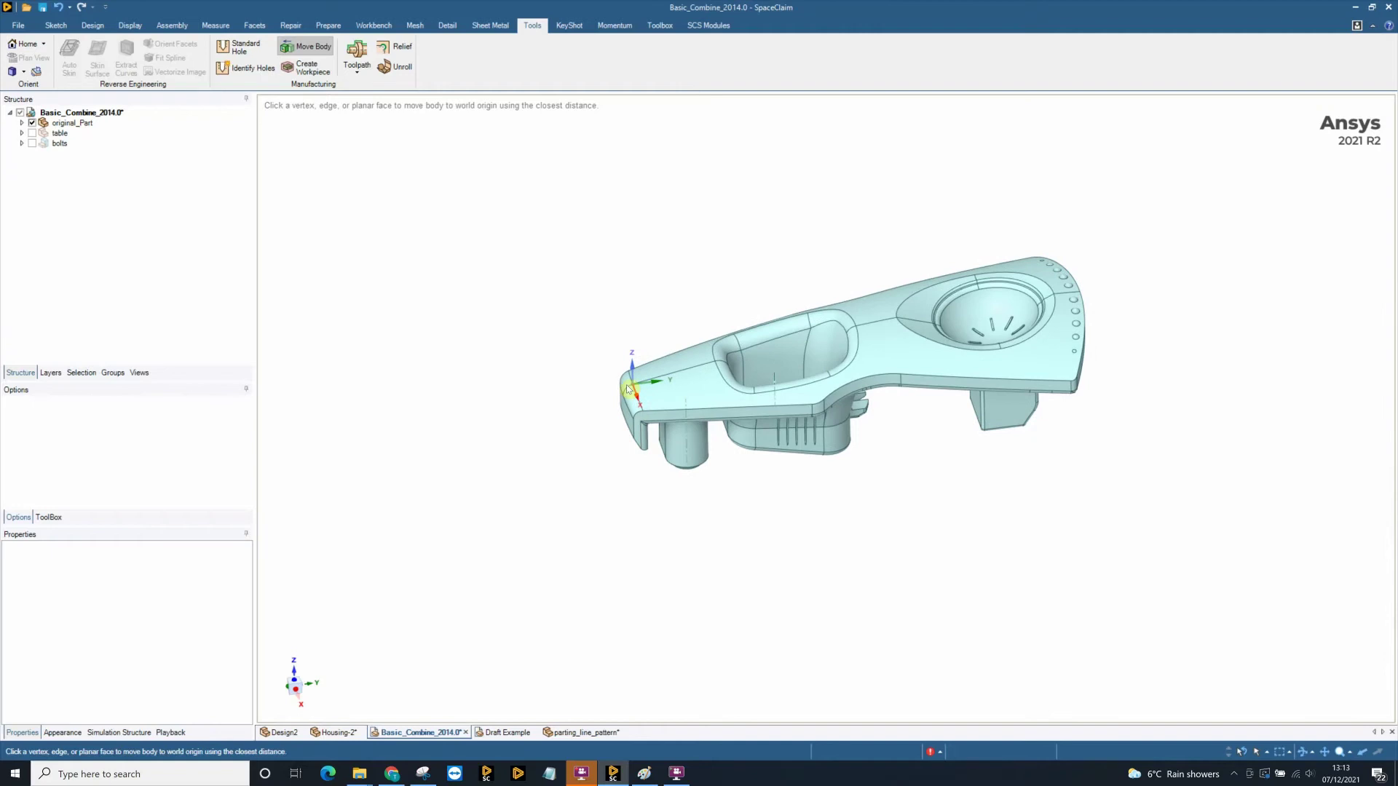
middle_click_drag(787, 511, 785, 505)
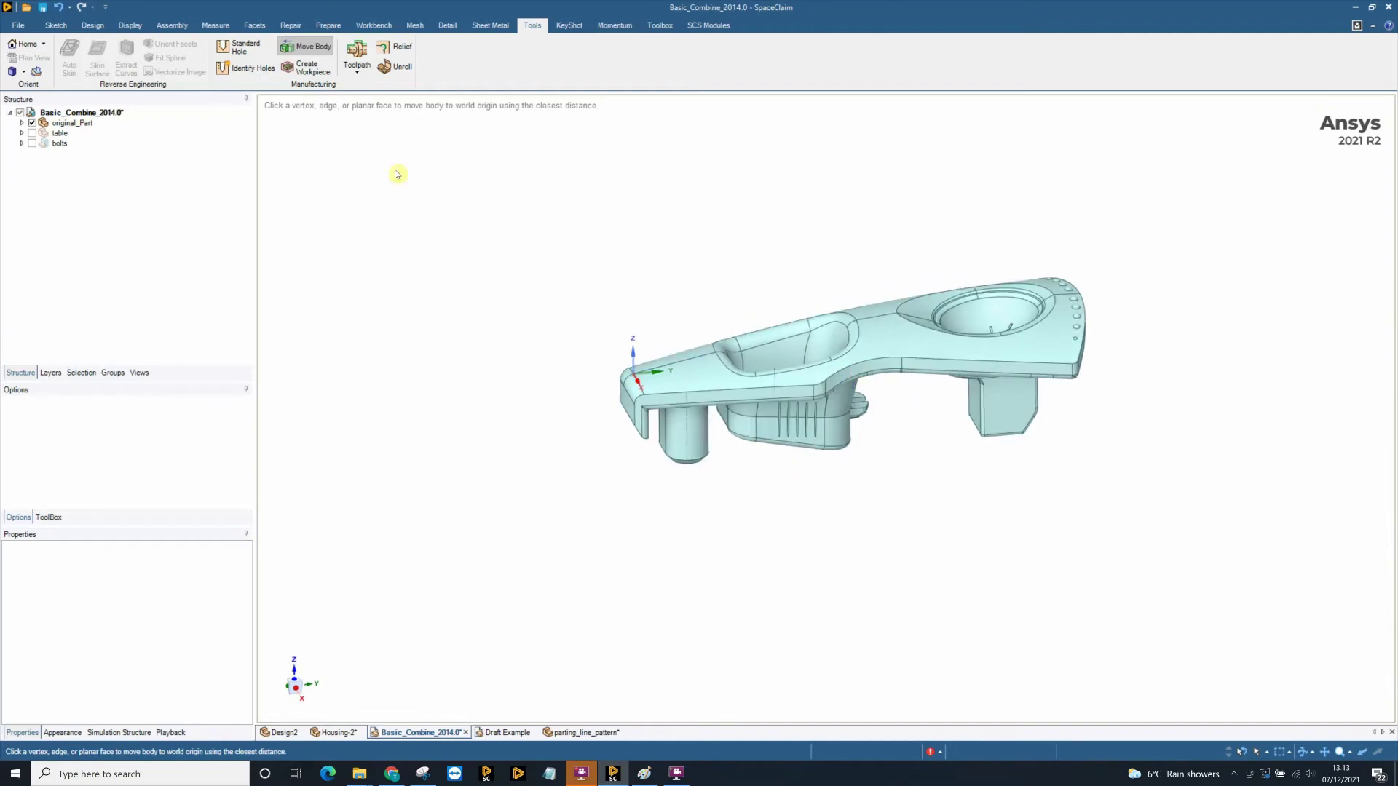
Create a box workpiece around the original_Part body with a 5% default cushion and symmetric dimensions.
left_click(320, 73)
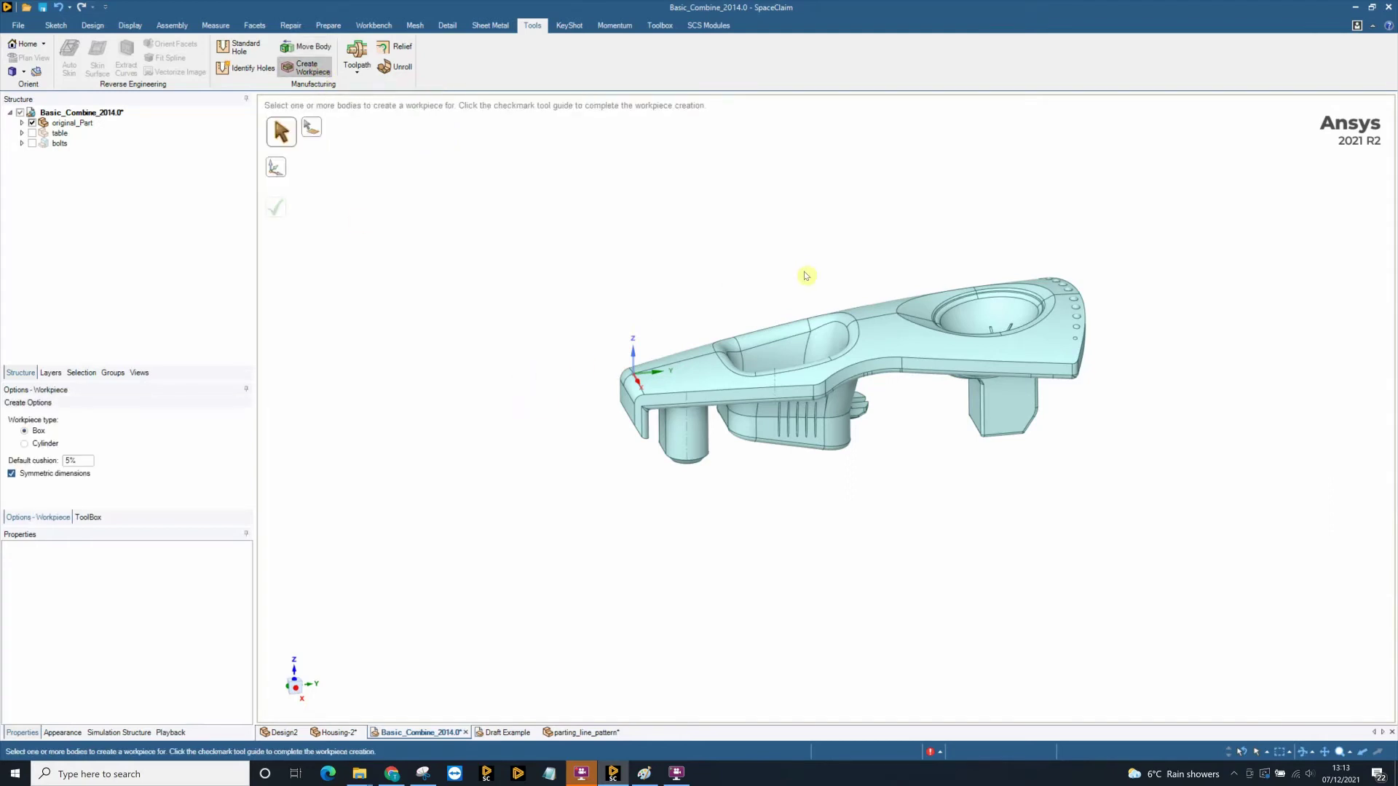
left_click(796, 355)
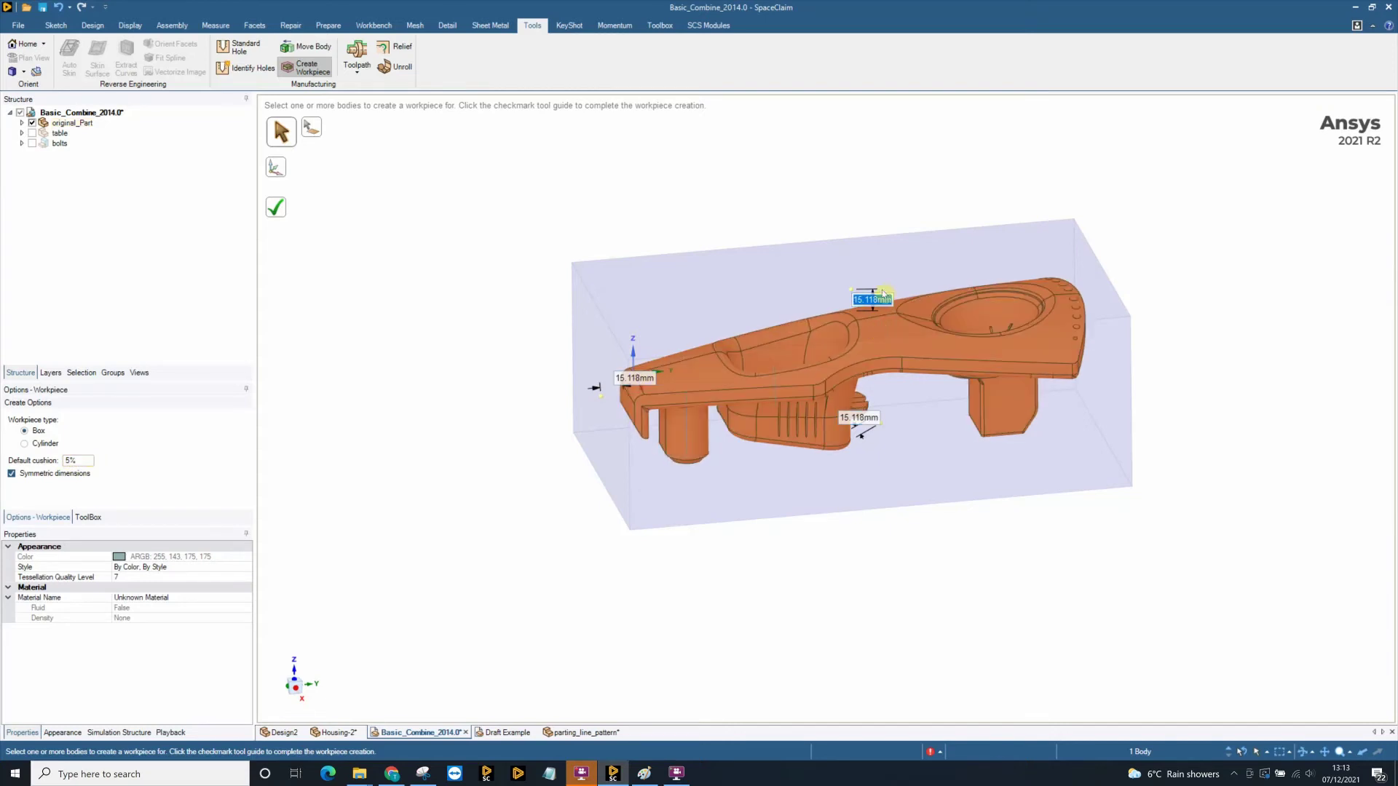
left_click(275, 206)
Hide original_Part and assign the library material Aluminum 2024-T4; 2024-T351 to the Workpiece component.
left_click(32, 123)
left_click(69, 153)
left_click_drag(240, 587, 245, 645)
left_click(205, 668)
left_click(235, 669)
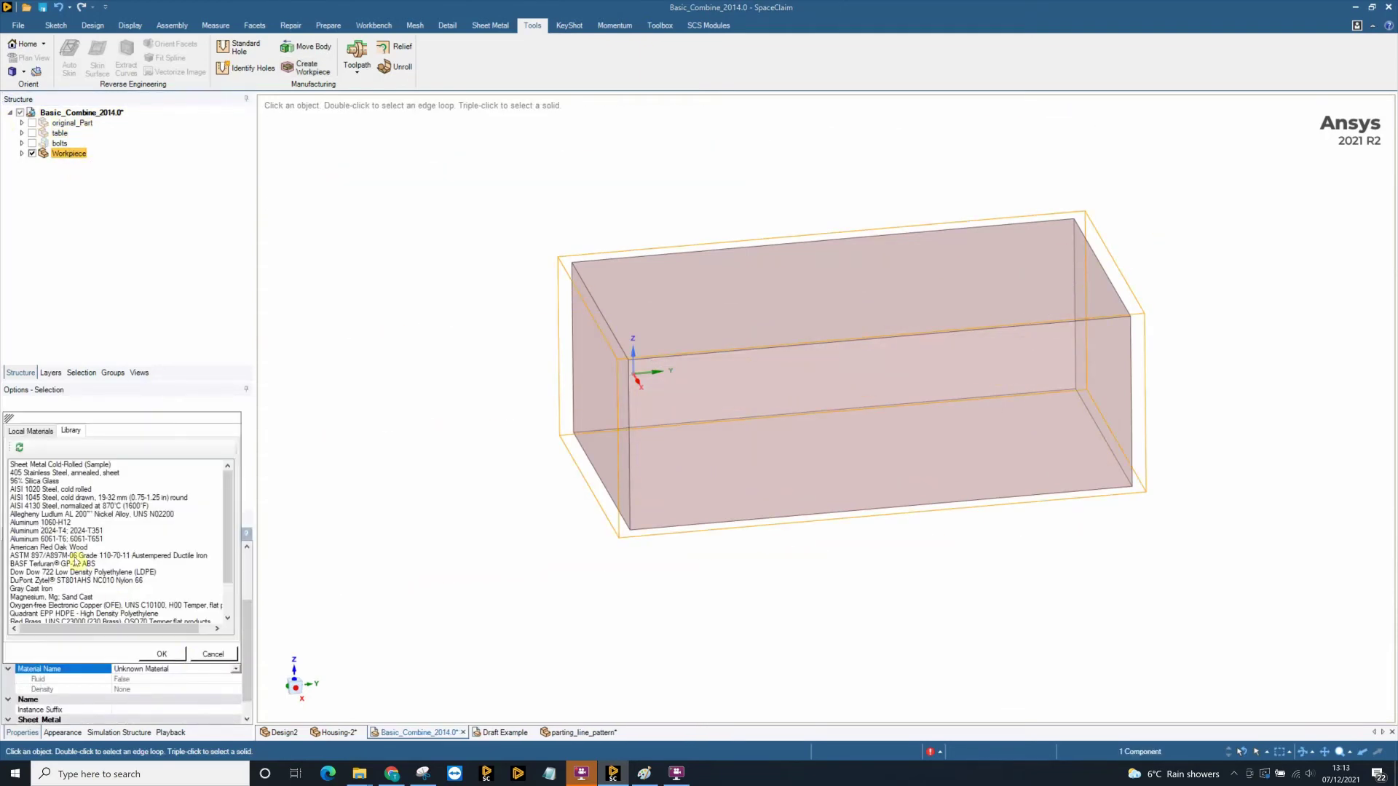
left_click(51, 531)
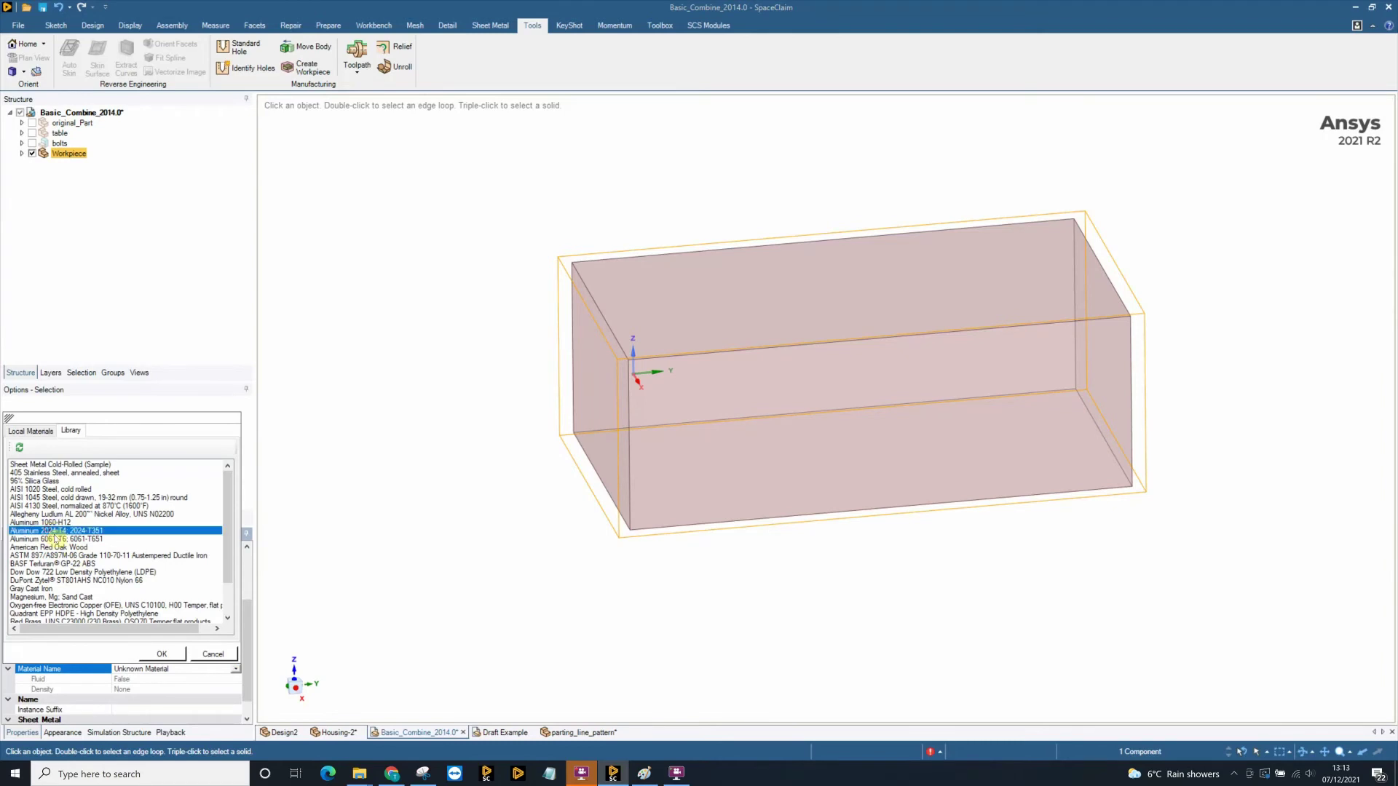
left_click(163, 655)
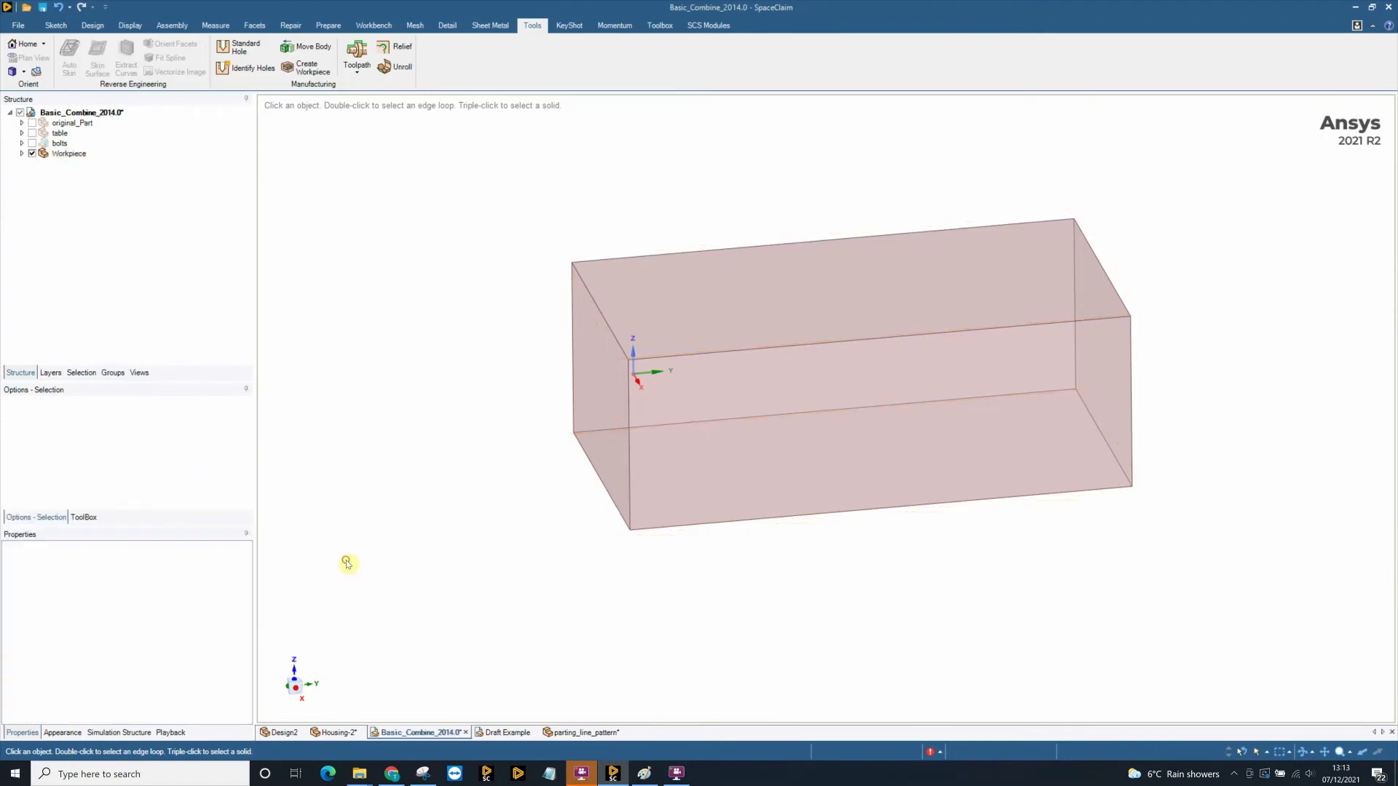
Measure the workpiece block's mass properties with the units set to Centimeters.
left_click(215, 25)
left_click(131, 48)
left_click(630, 291)
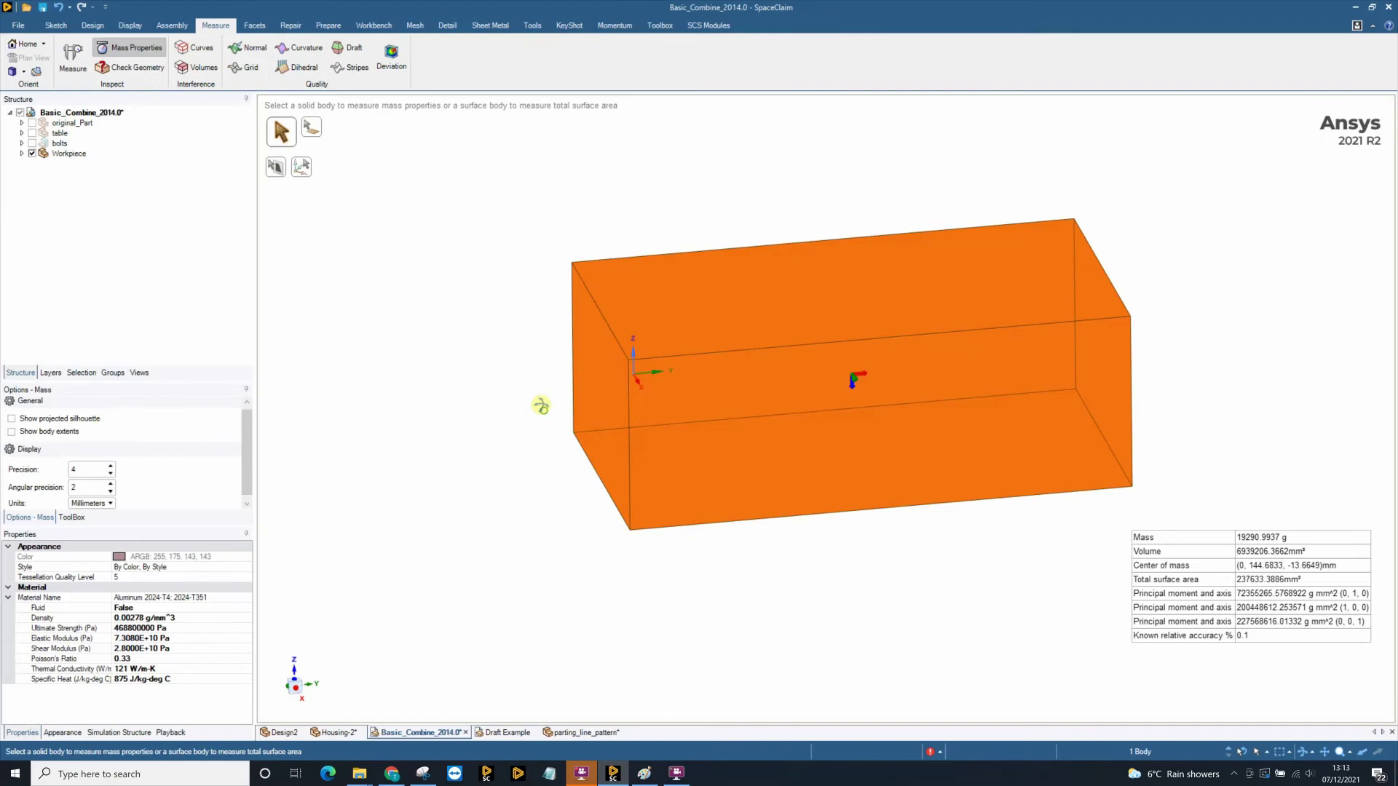
middle_click_drag(540, 405, 540, 407)
scroll(540, 407, "down", 1)
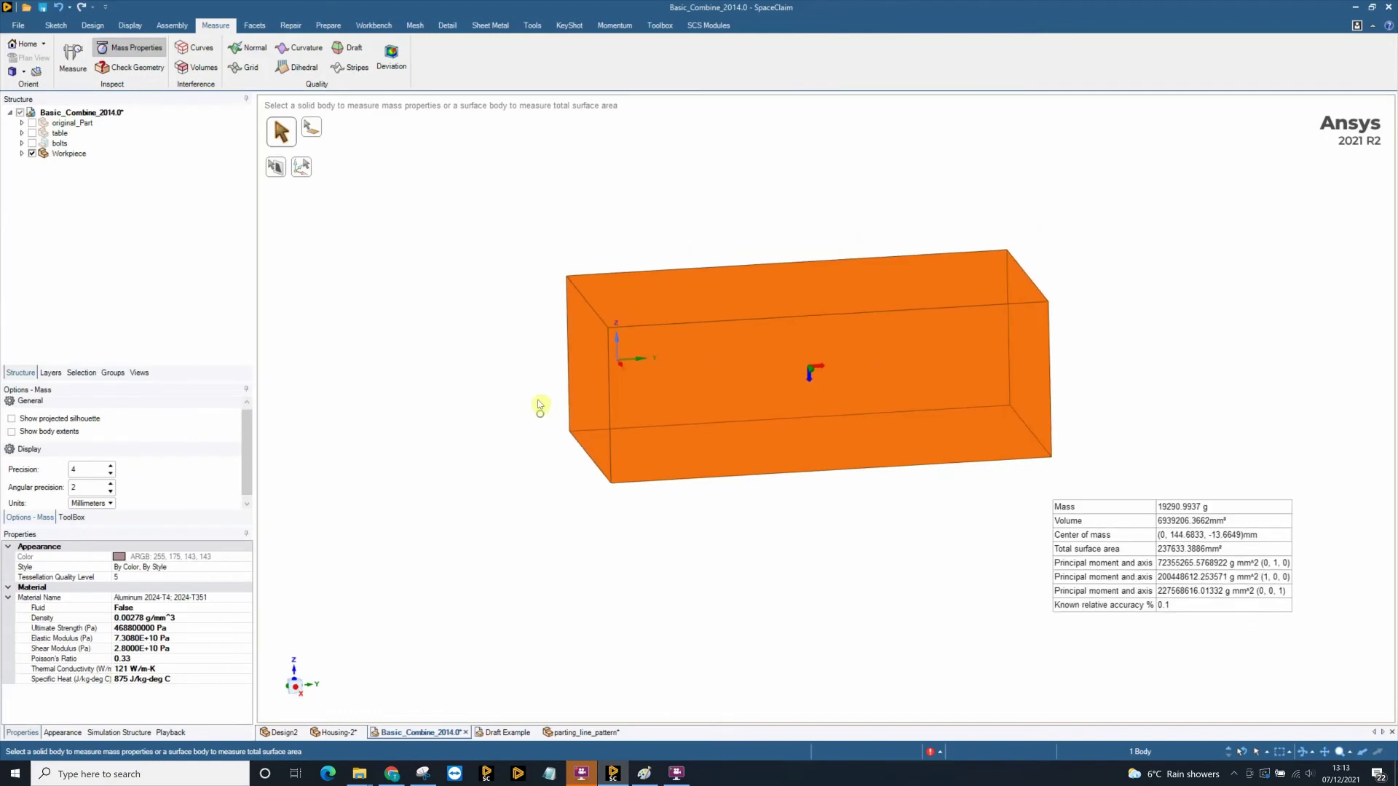
left_click(110, 503)
left_click(102, 560)
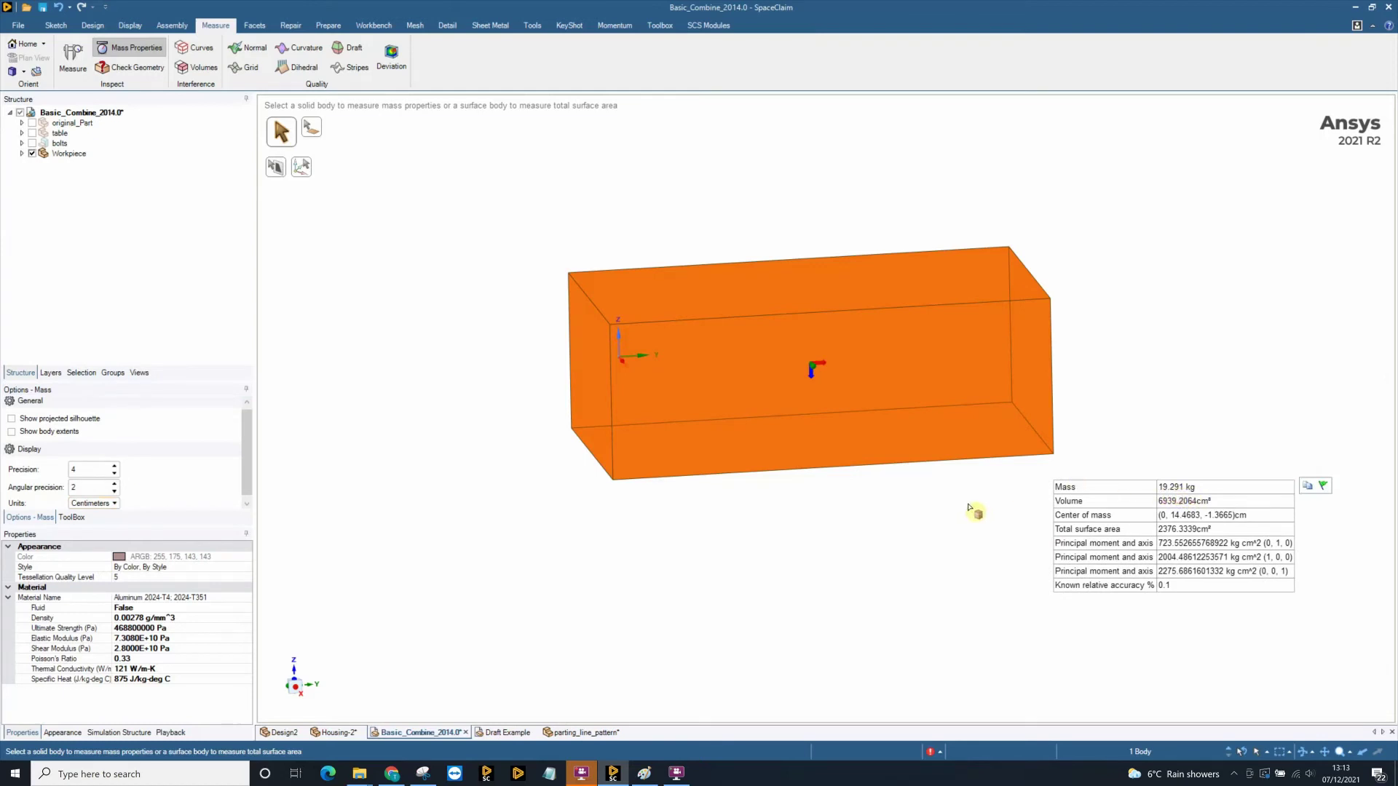
key("Escape")
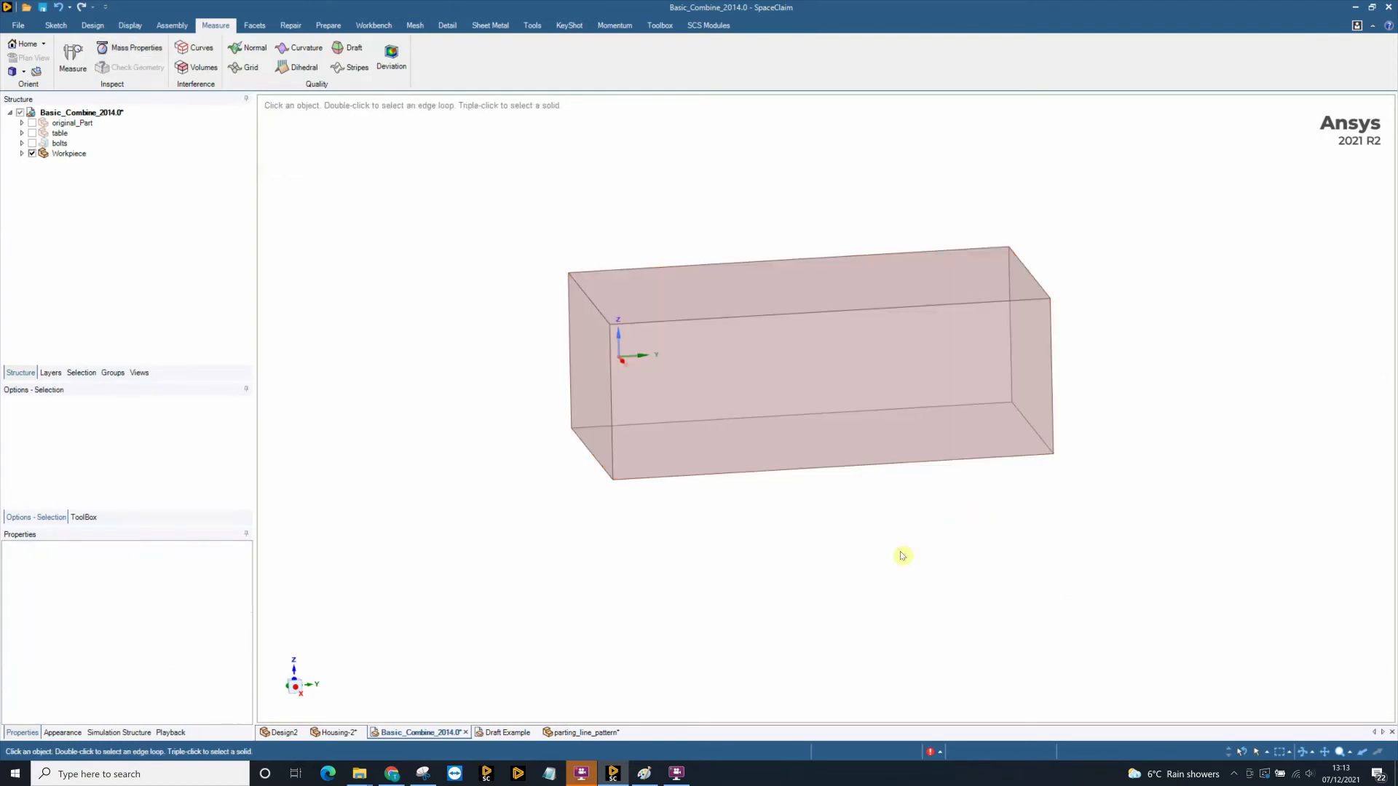
middle_click_drag(875, 549, 821, 526)
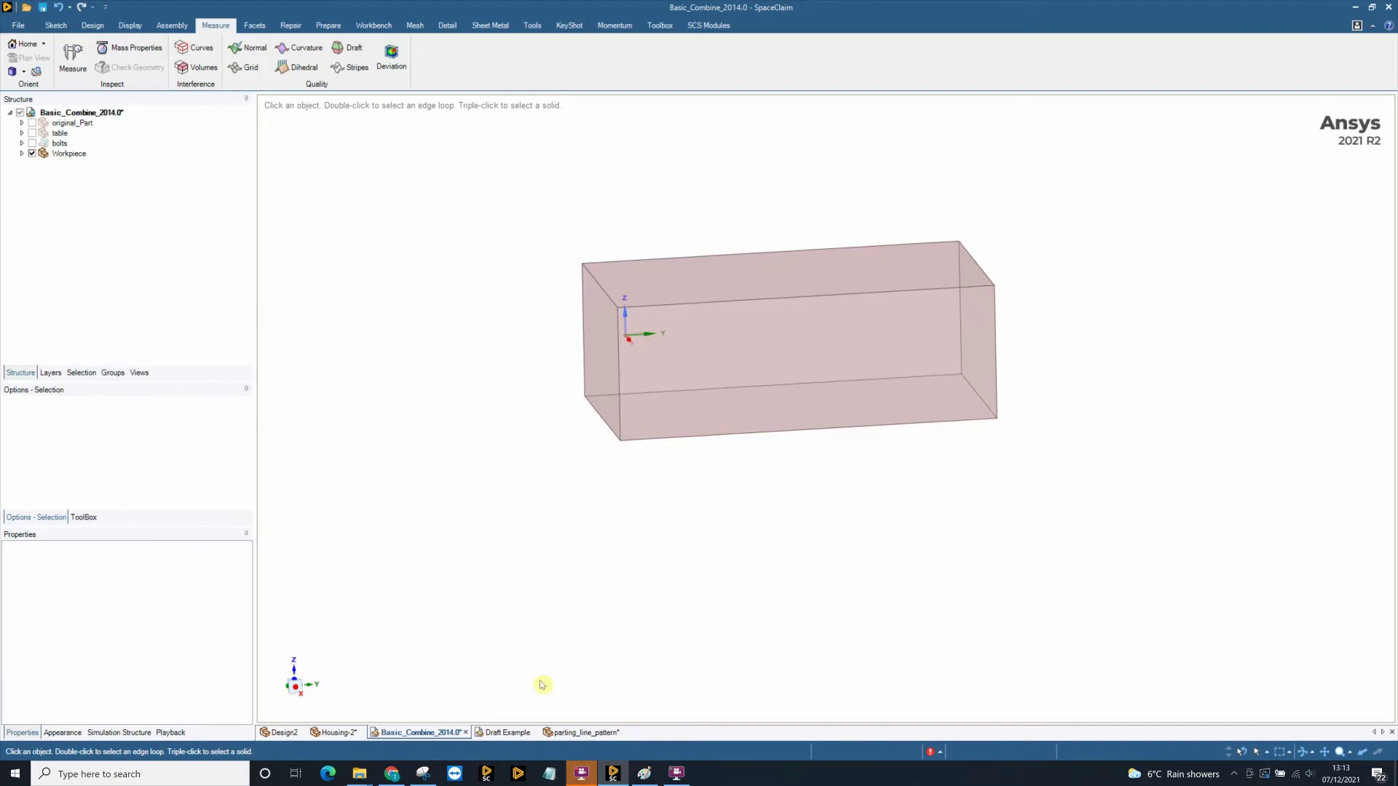
Switch to the Draft Example document and run a Draft analysis on its solid.
left_click(511, 734)
scroll(605, 605, "down", 5)
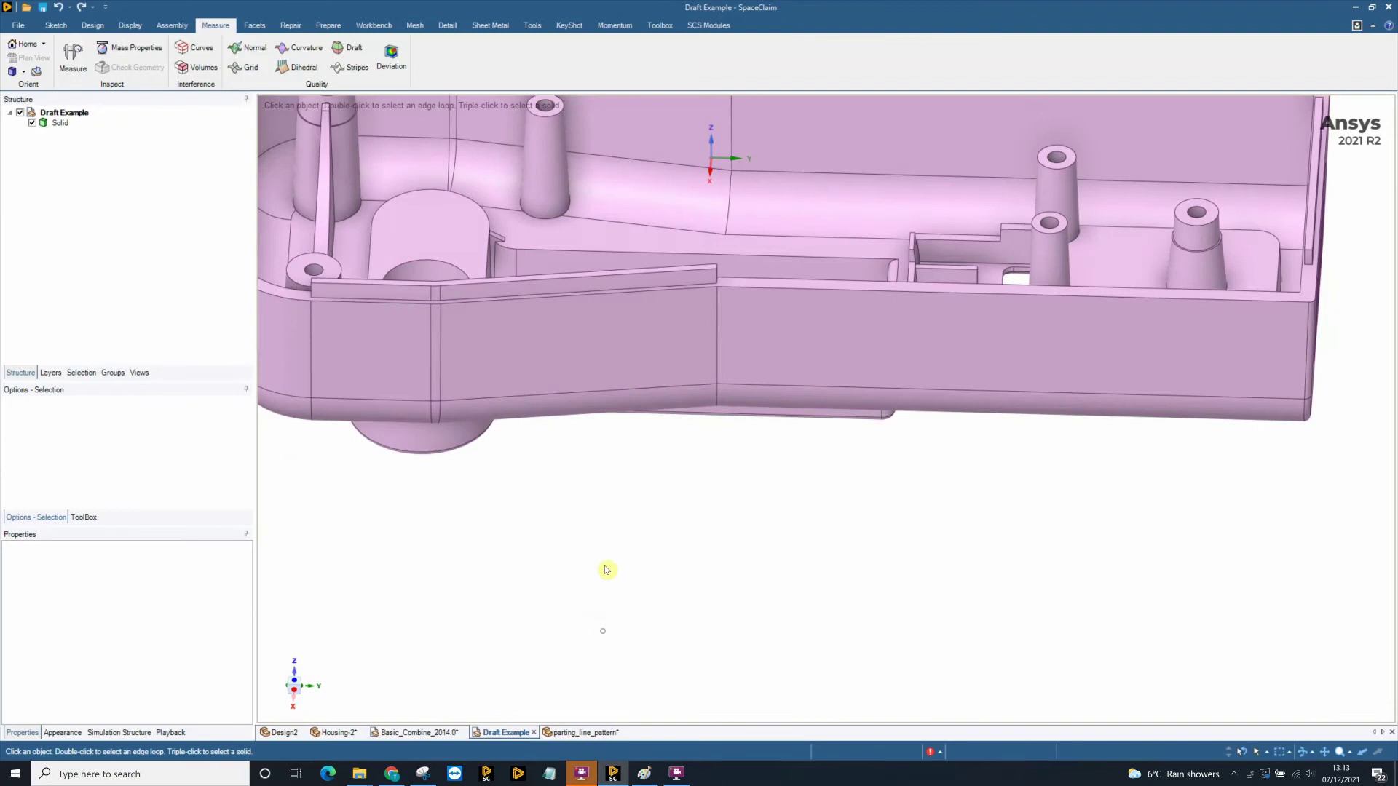
middle_click_drag(652, 592, 690, 581, "shift")
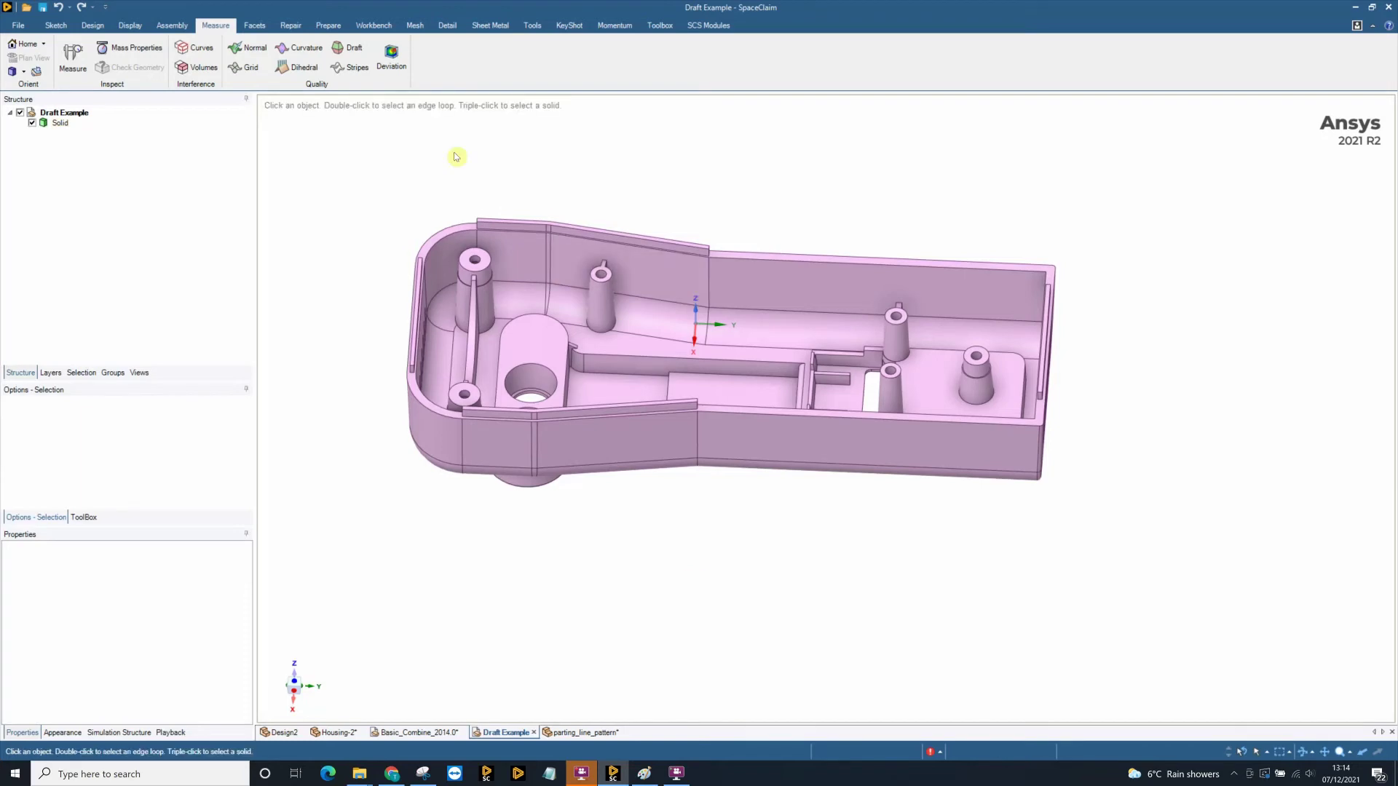
left_click(351, 48)
left_click(61, 124)
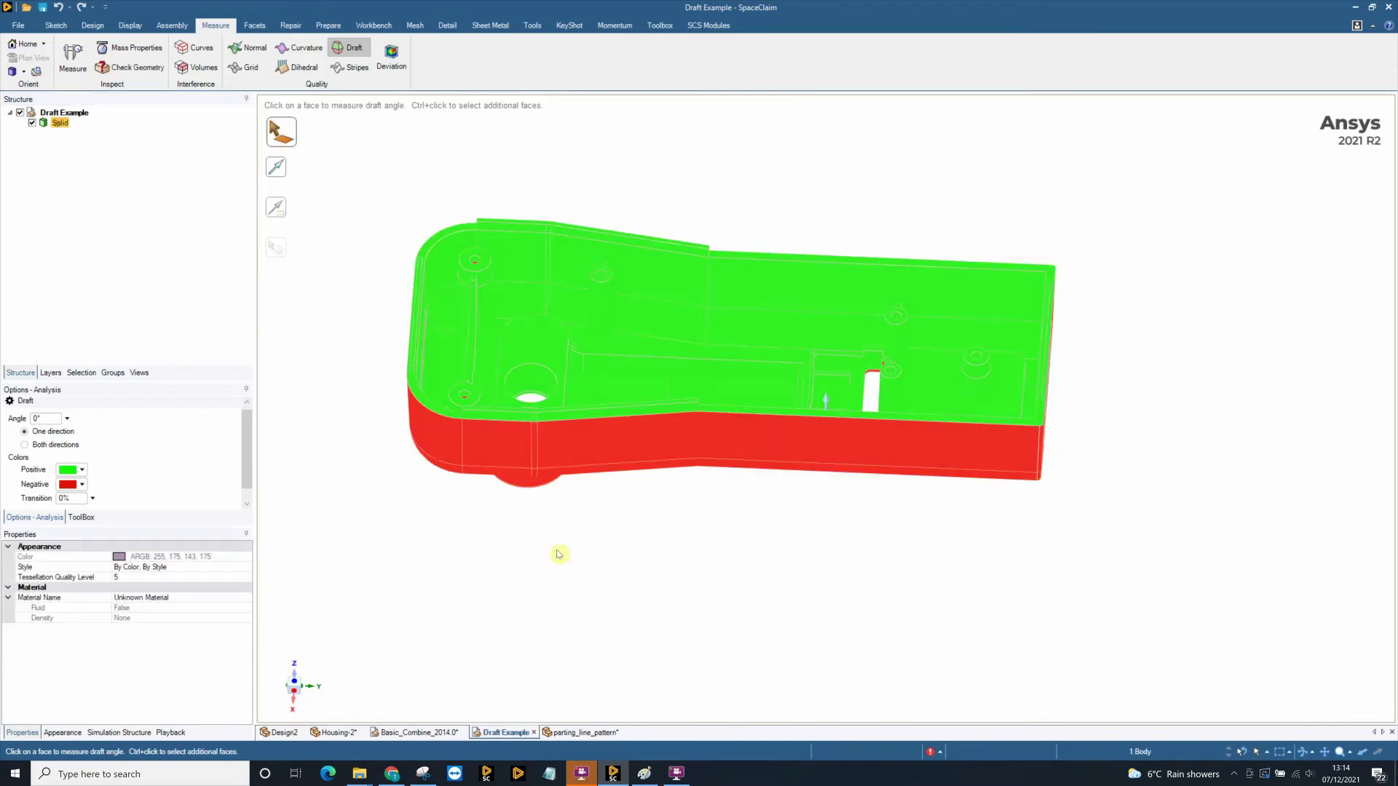
middle_click_drag(559, 556, 675, 585)
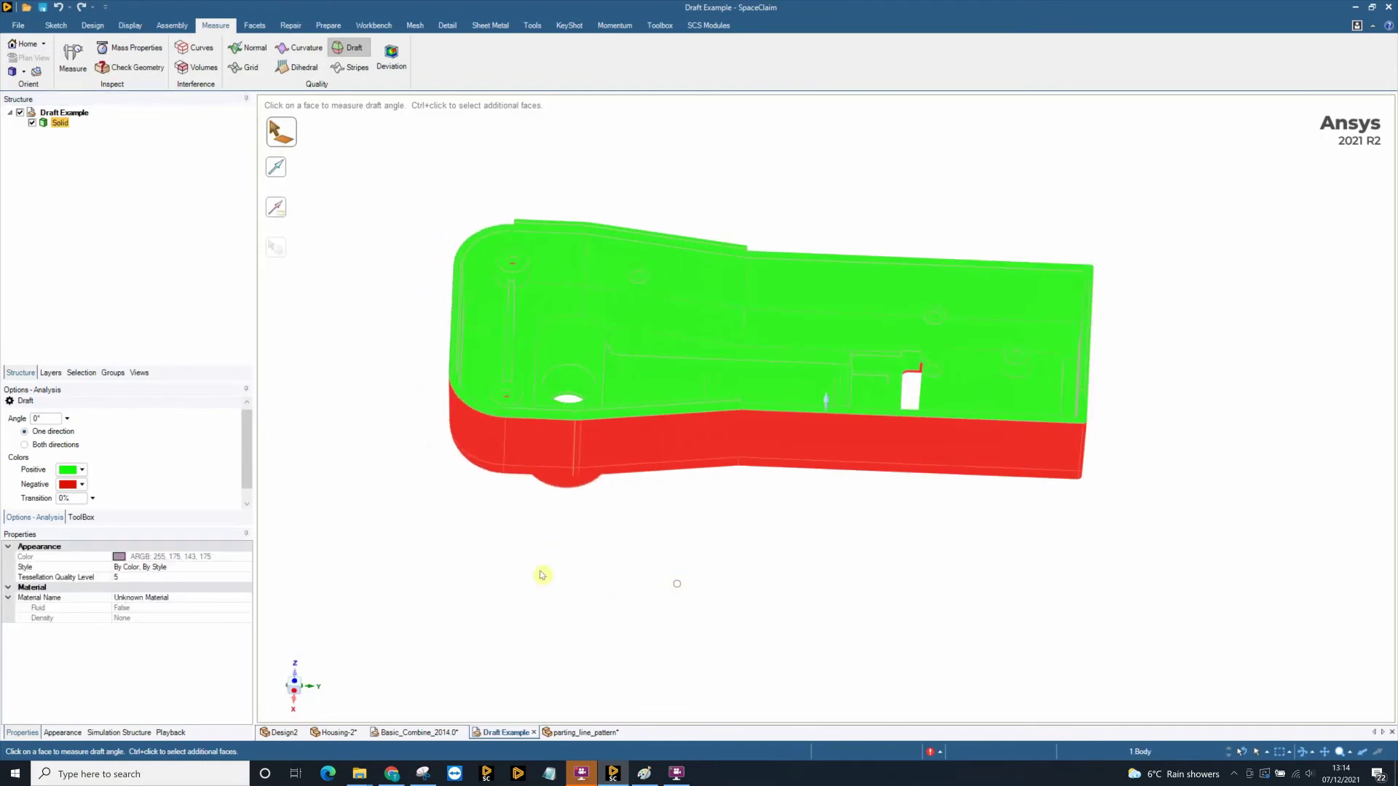
Set the draft analysis angle to 2° and inspect the coloured faces from above.
double_click(47, 420)
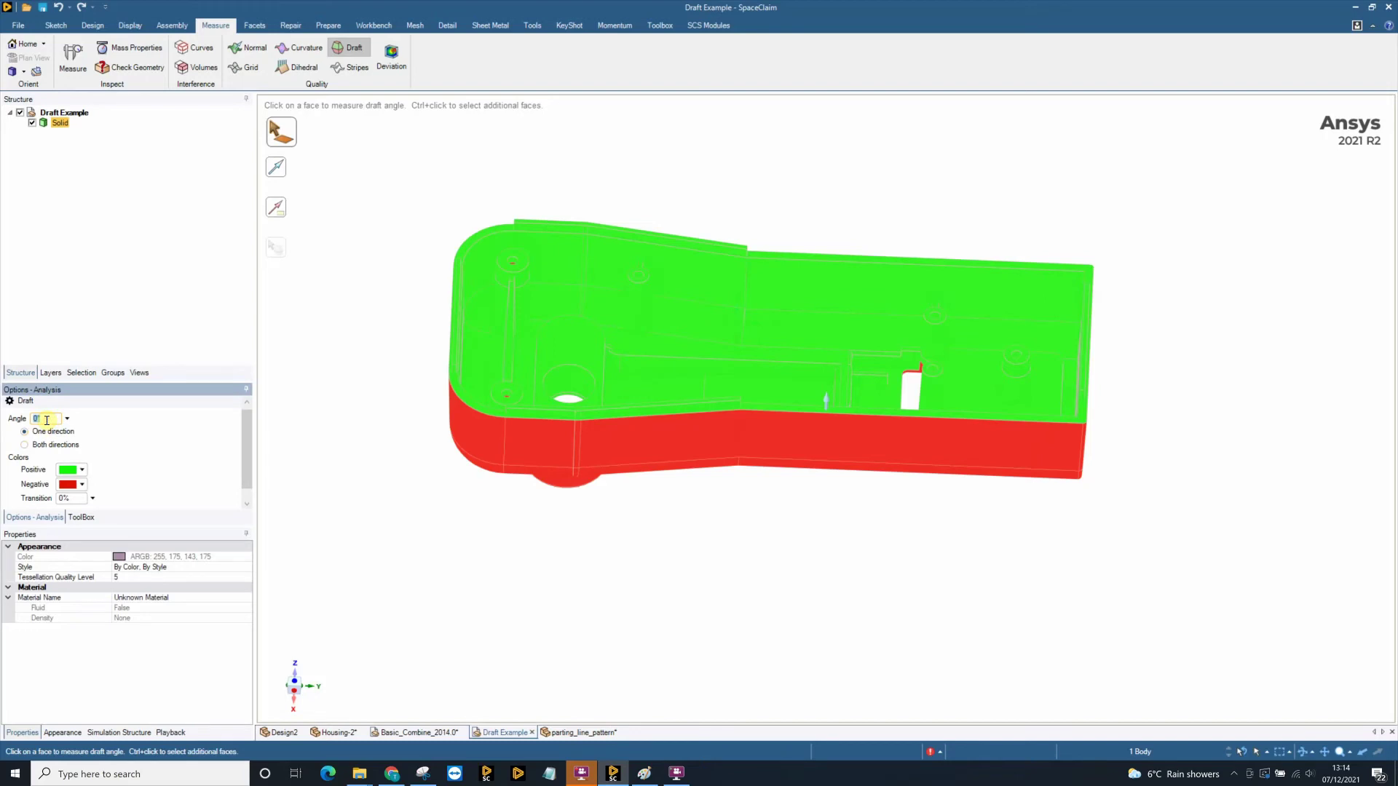
type("2")
key("Return")
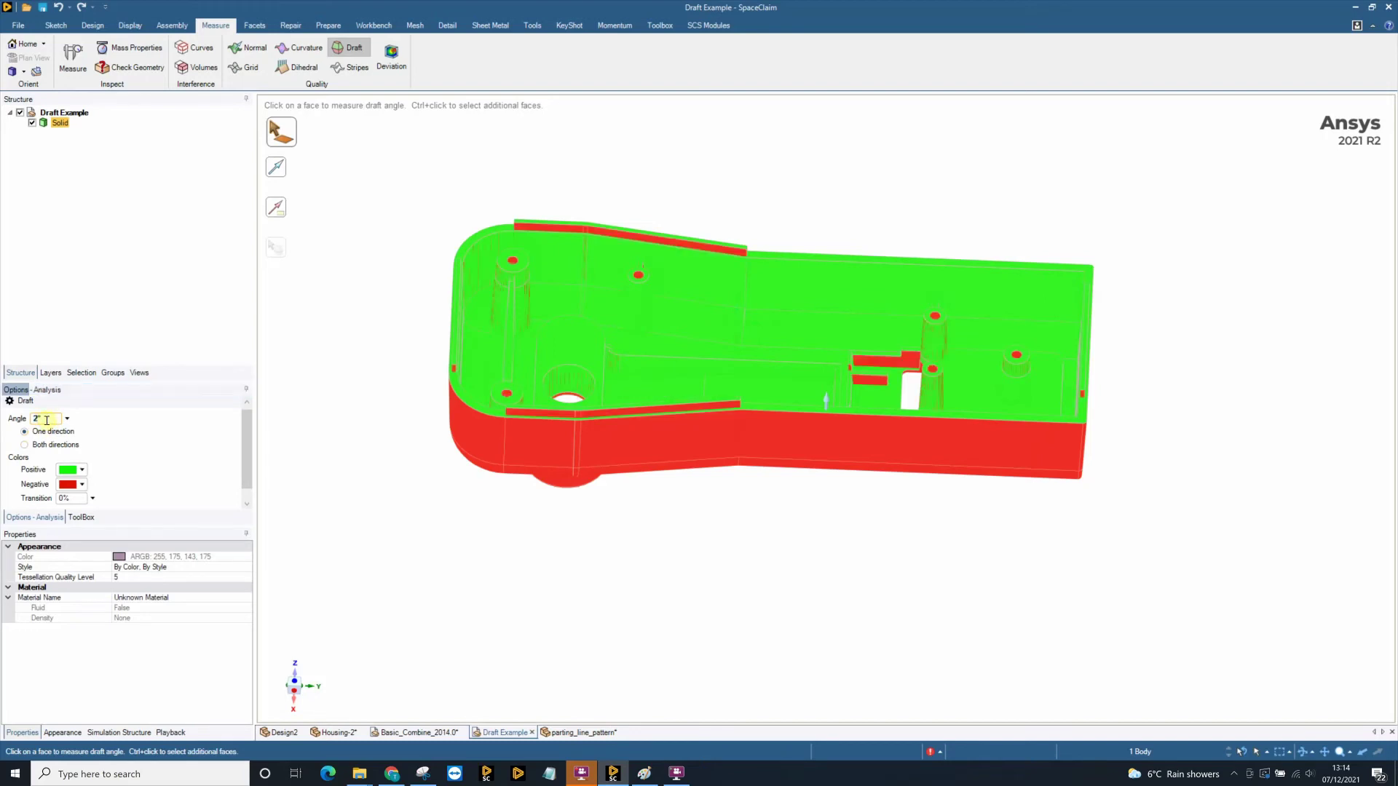
mouse_move(884, 509)
middle_mouse_down()
mouse_move(915, 587)
mouse_move(954, 592)
mouse_move(919, 555)
mouse_move(933, 587)
mouse_move(973, 552)
mouse_move(862, 559)
mouse_move(946, 571)
mouse_move(971, 539)
mouse_move(915, 602)
mouse_move(897, 597)
mouse_move(958, 571)
mouse_move(977, 621)
mouse_move(888, 597)
mouse_move(935, 586)
middle_mouse_up()
Pin draft angle probes on the triangular rib faces beside the screw bosses along both long walls.
left_click(277, 211)
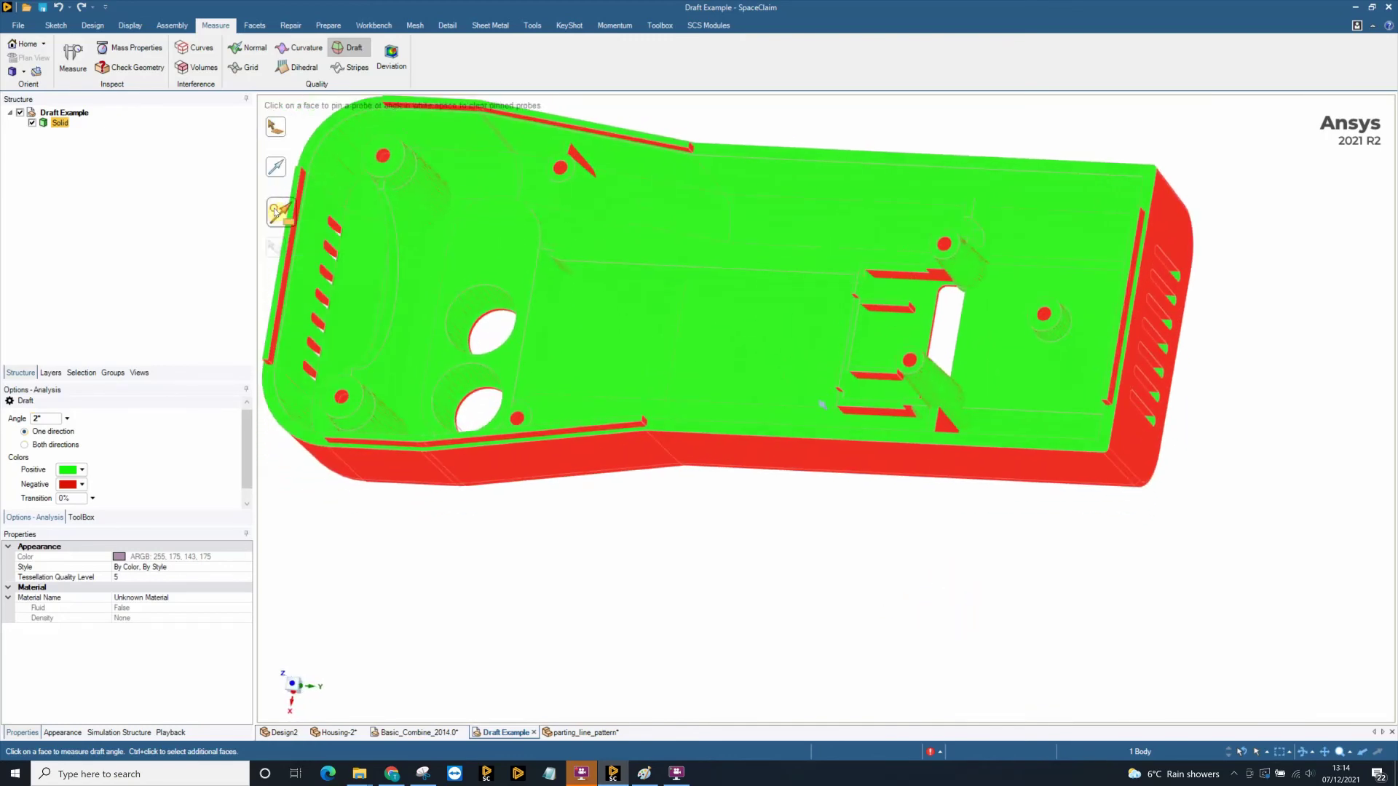
scroll(576, 154, "up", 3)
left_click(561, 183)
scroll(576, 279, "down", 4)
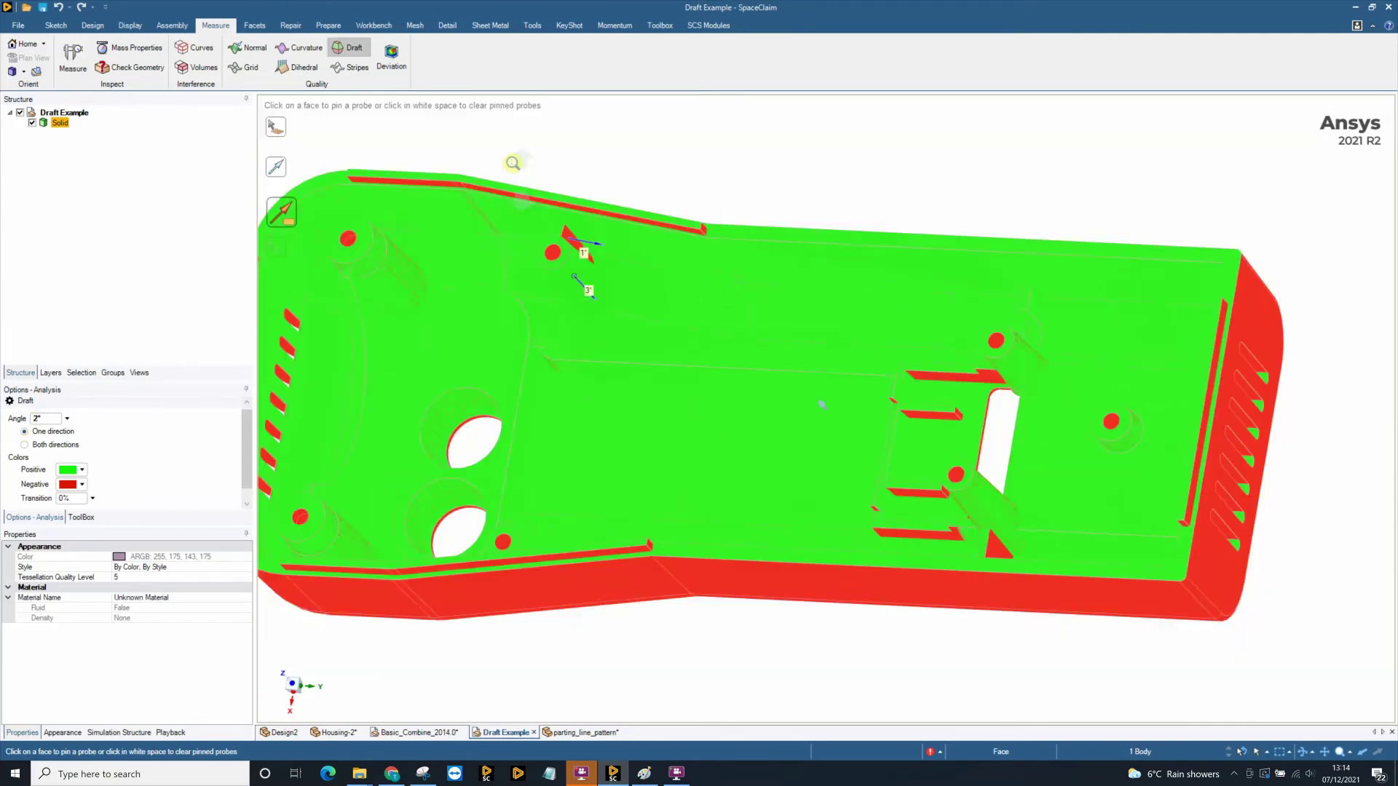
middle_click_drag(808, 440, 937, 445)
scroll(998, 512, "up", 4)
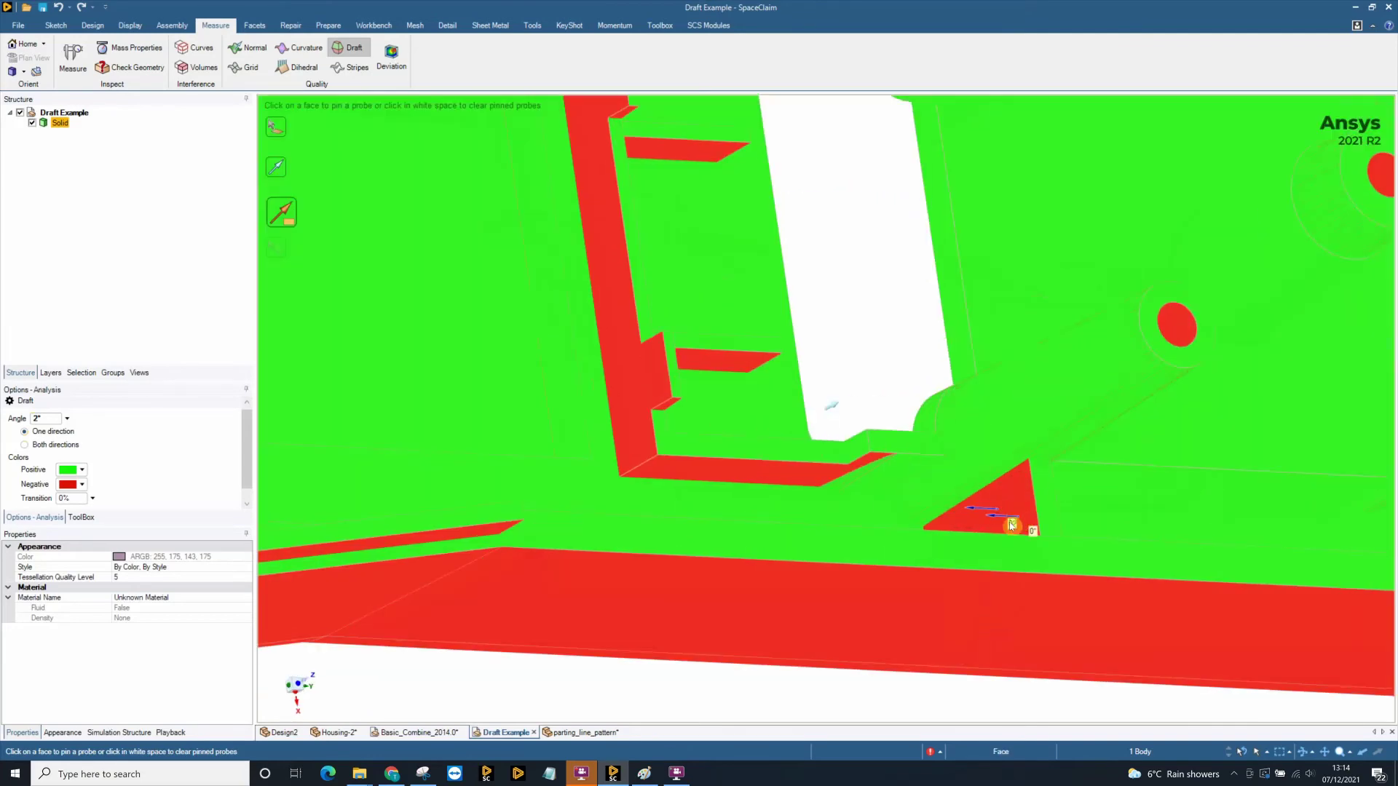
scroll(1012, 528, "down", 2)
scroll(1016, 550, "down", 4)
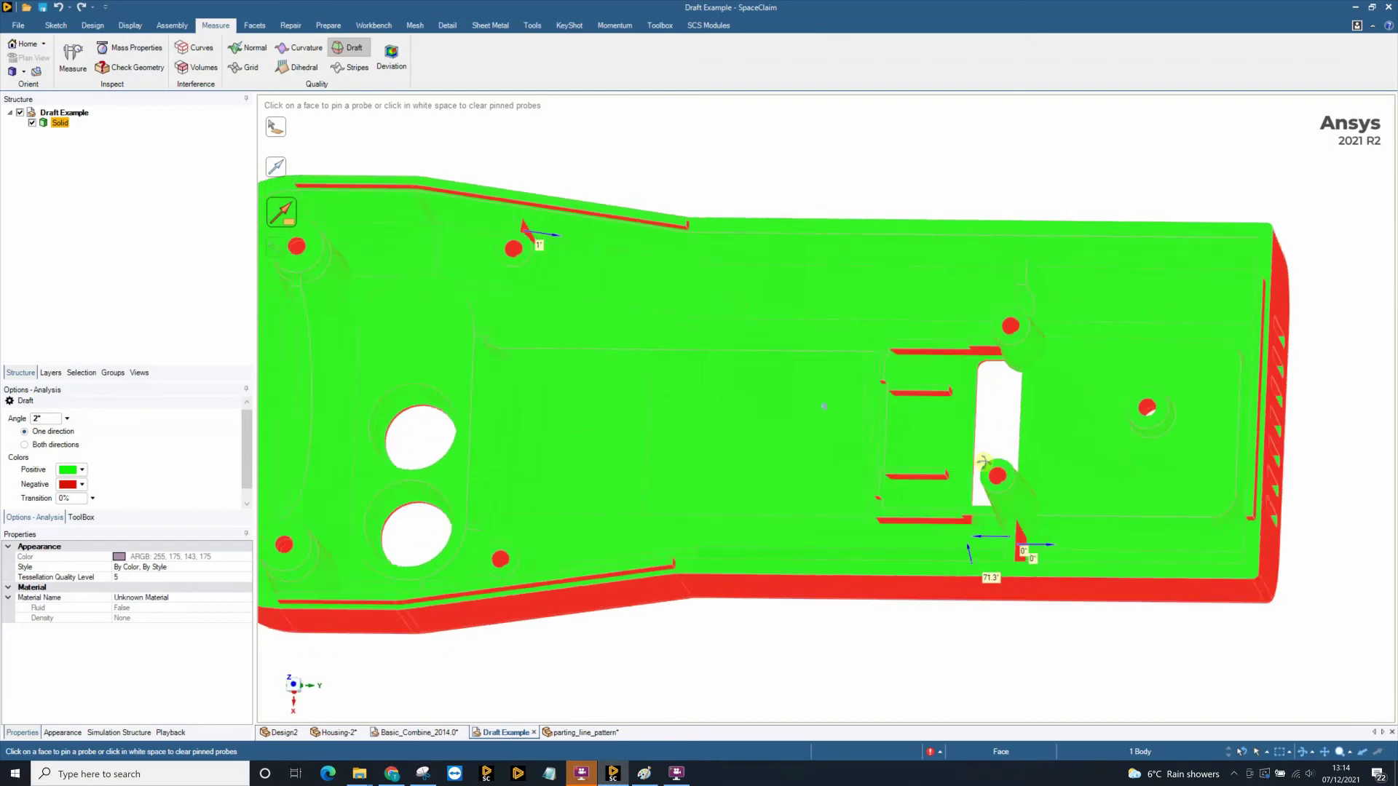
middle_click_drag(983, 463, 902, 531)
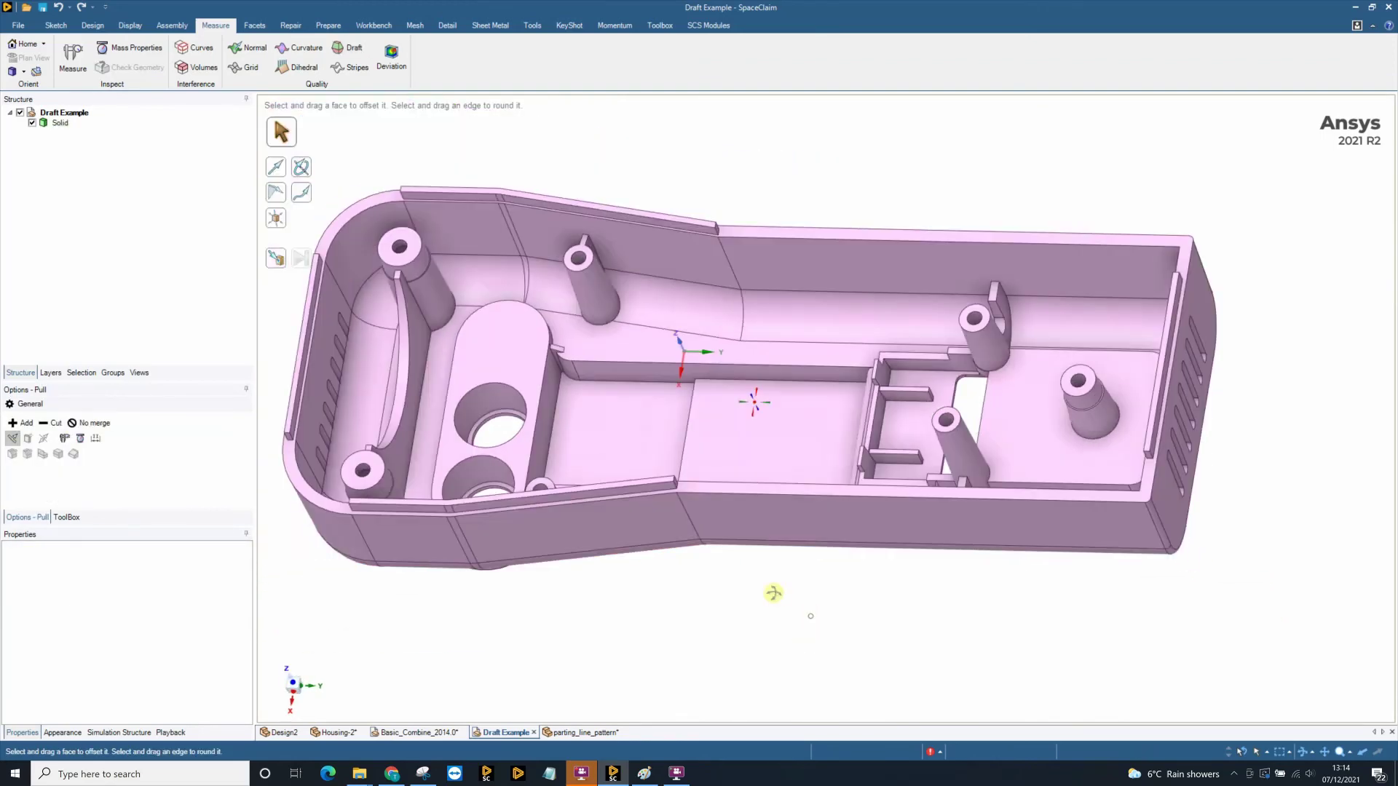
Draft both side faces of the triangular rib beside the screw boss by 2° with Pull, using the rib's narrow face as reference.
left_click(699, 464)
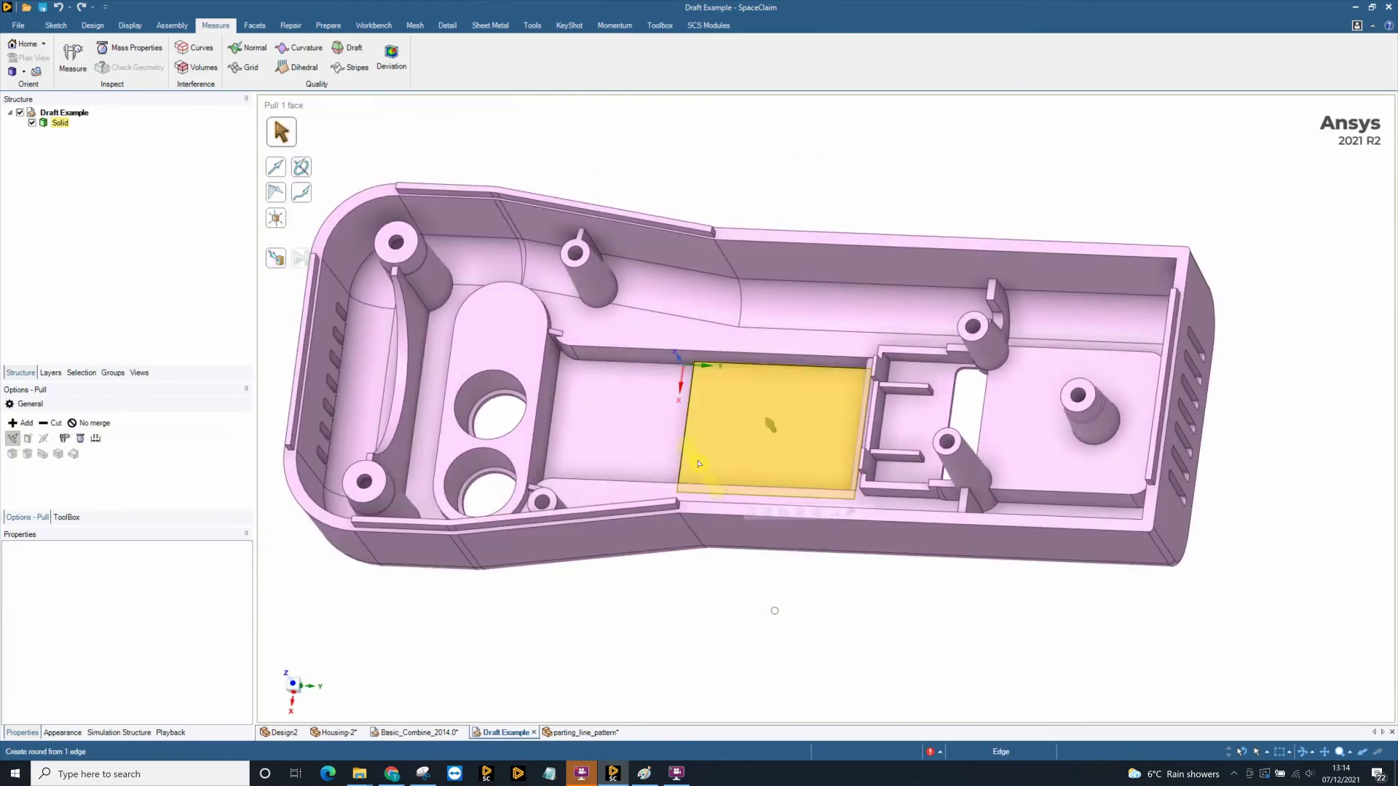
scroll(1003, 635, "up", 5)
left_click(786, 447)
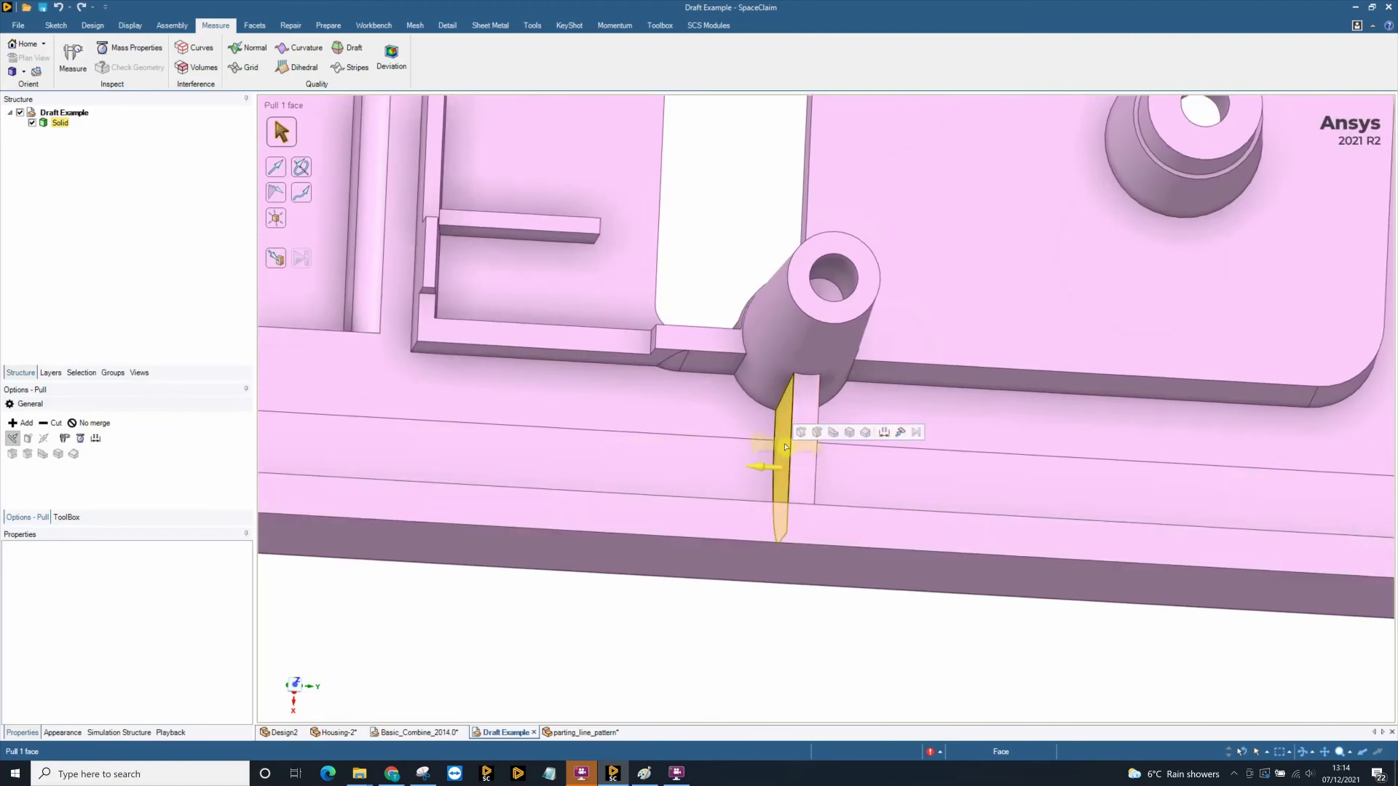
middle_click_drag(815, 469, 773, 477)
left_click(836, 466, "ctrl")
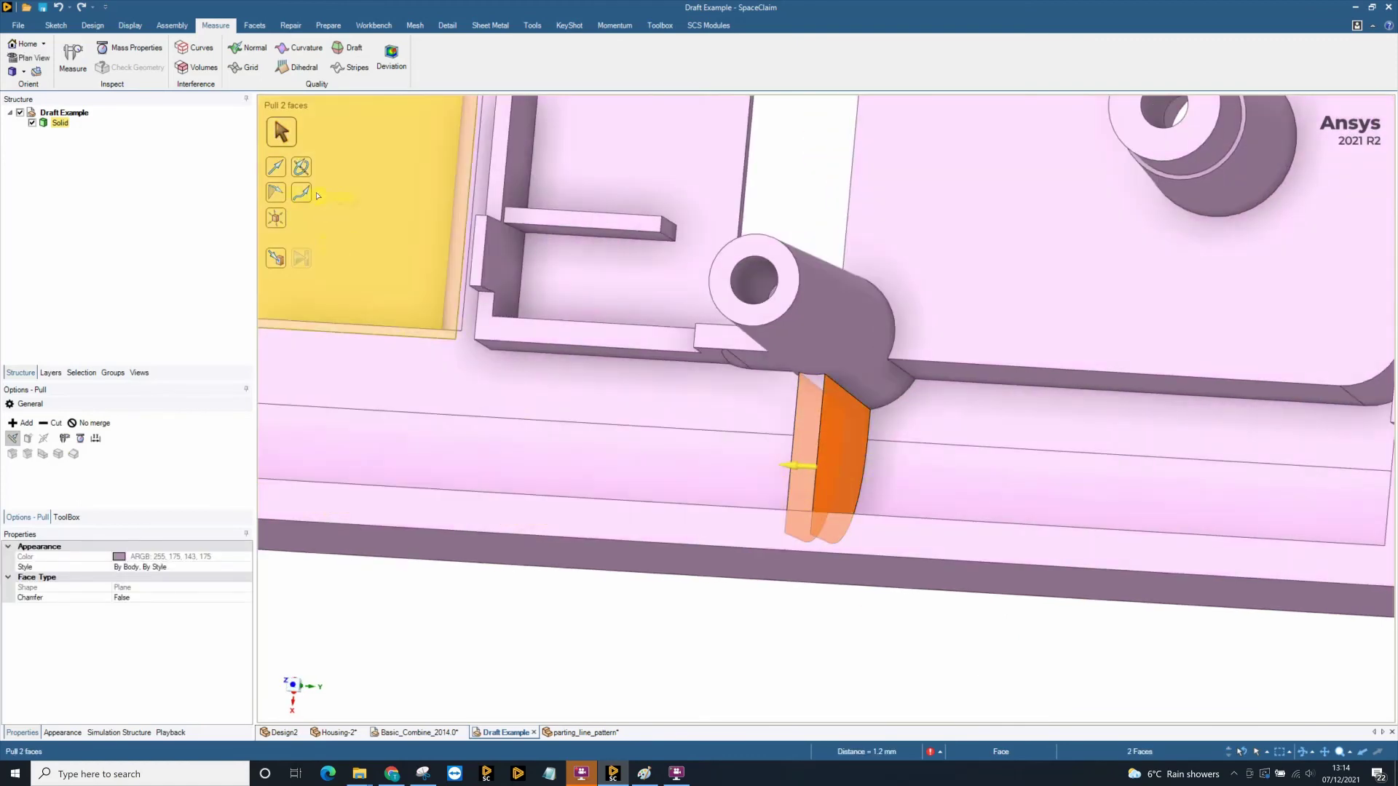
left_click(276, 193)
left_click(806, 452)
middle_click_drag(810, 466, 838, 450)
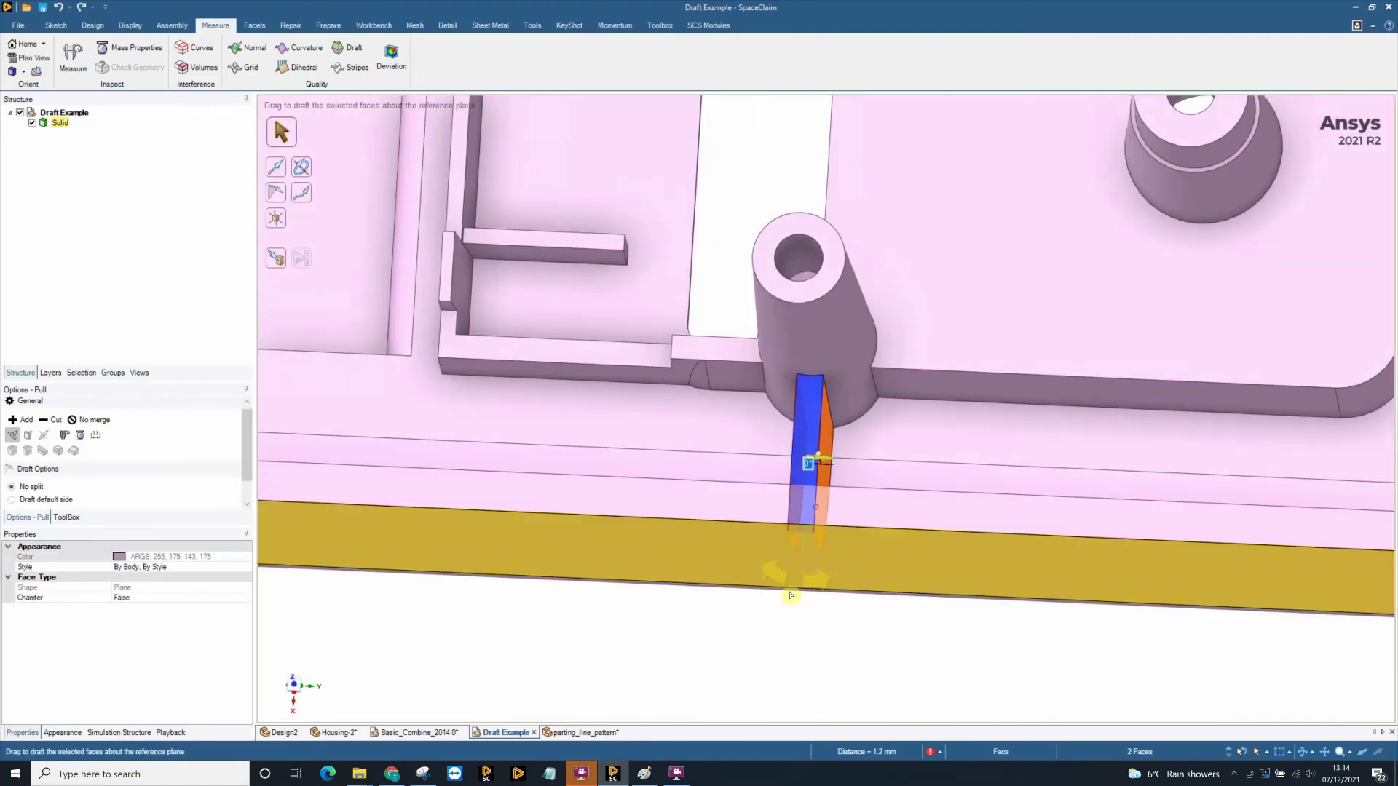
type("2")
key("Return")
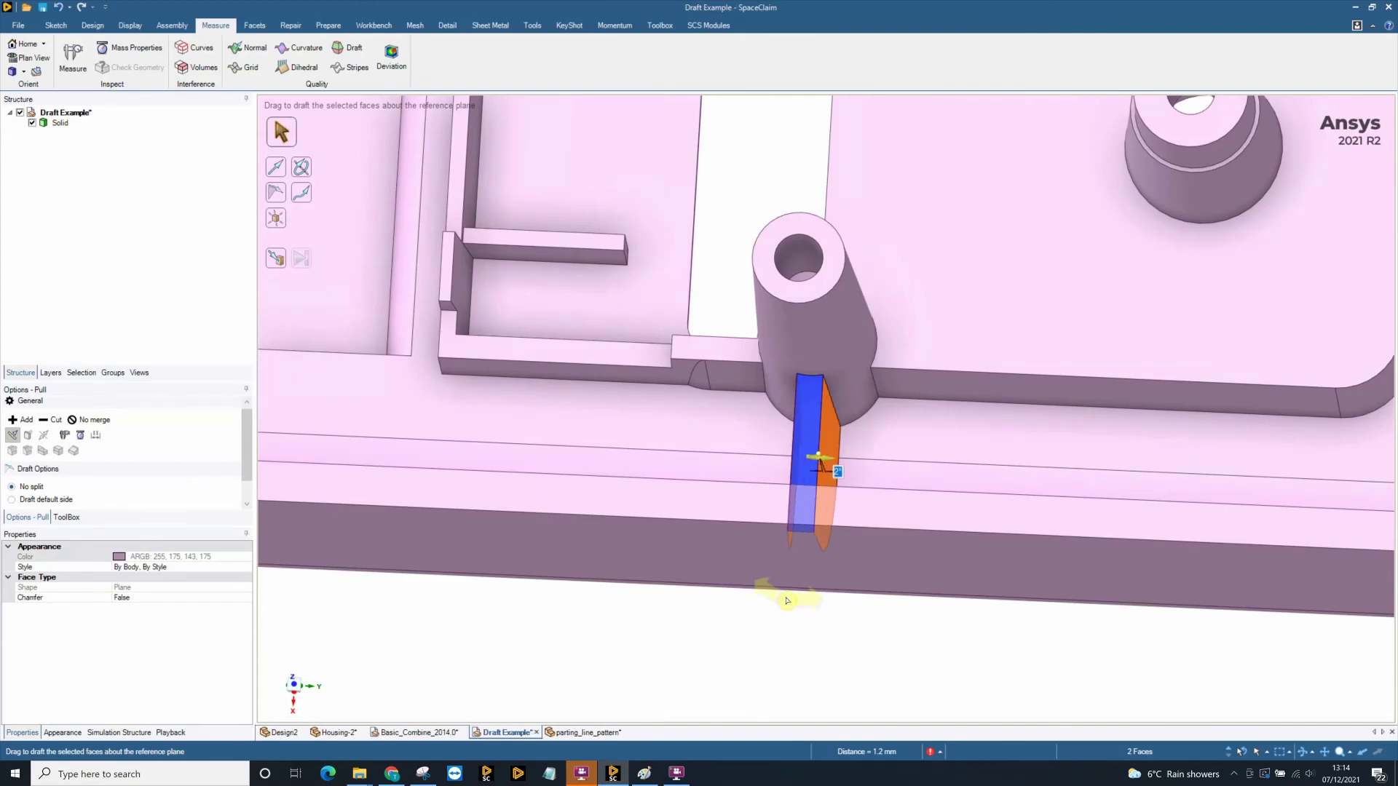
left_click(294, 685)
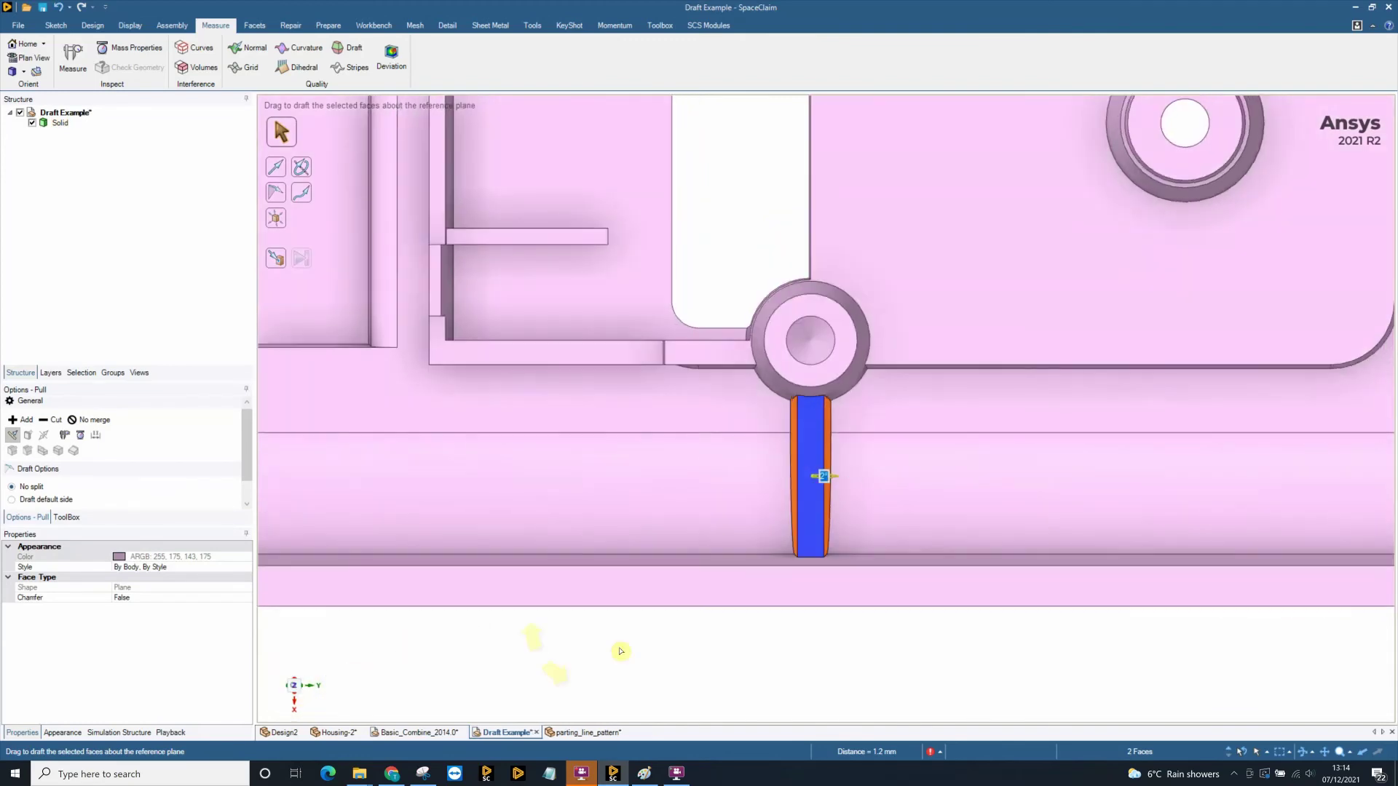
left_click(834, 658)
scroll(833, 656, "down", 5)
middle_click_drag(833, 653, 834, 251)
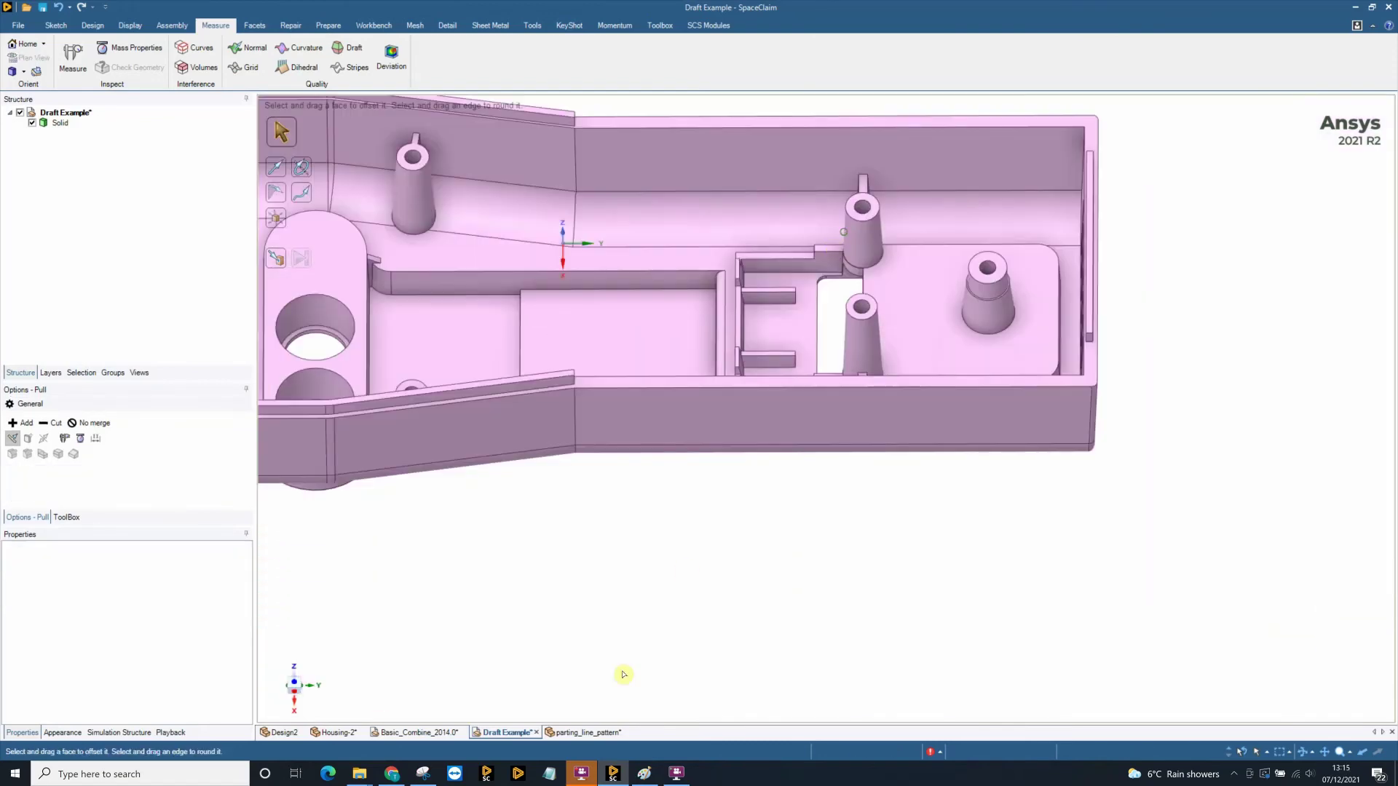
Switch to the parting_line_pattern document.
left_click(593, 732)
middle_click_drag(646, 615, 721, 609)
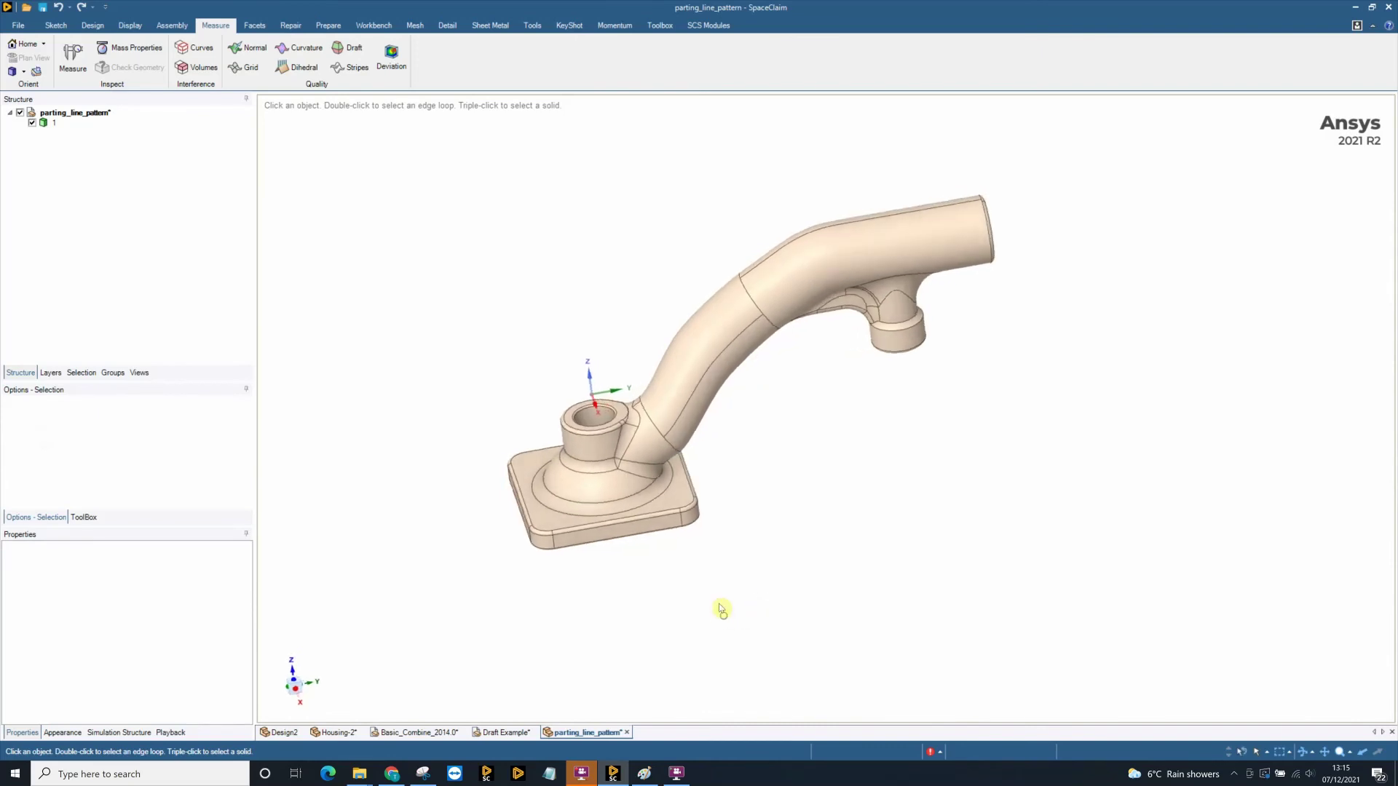
left_click(348, 52)
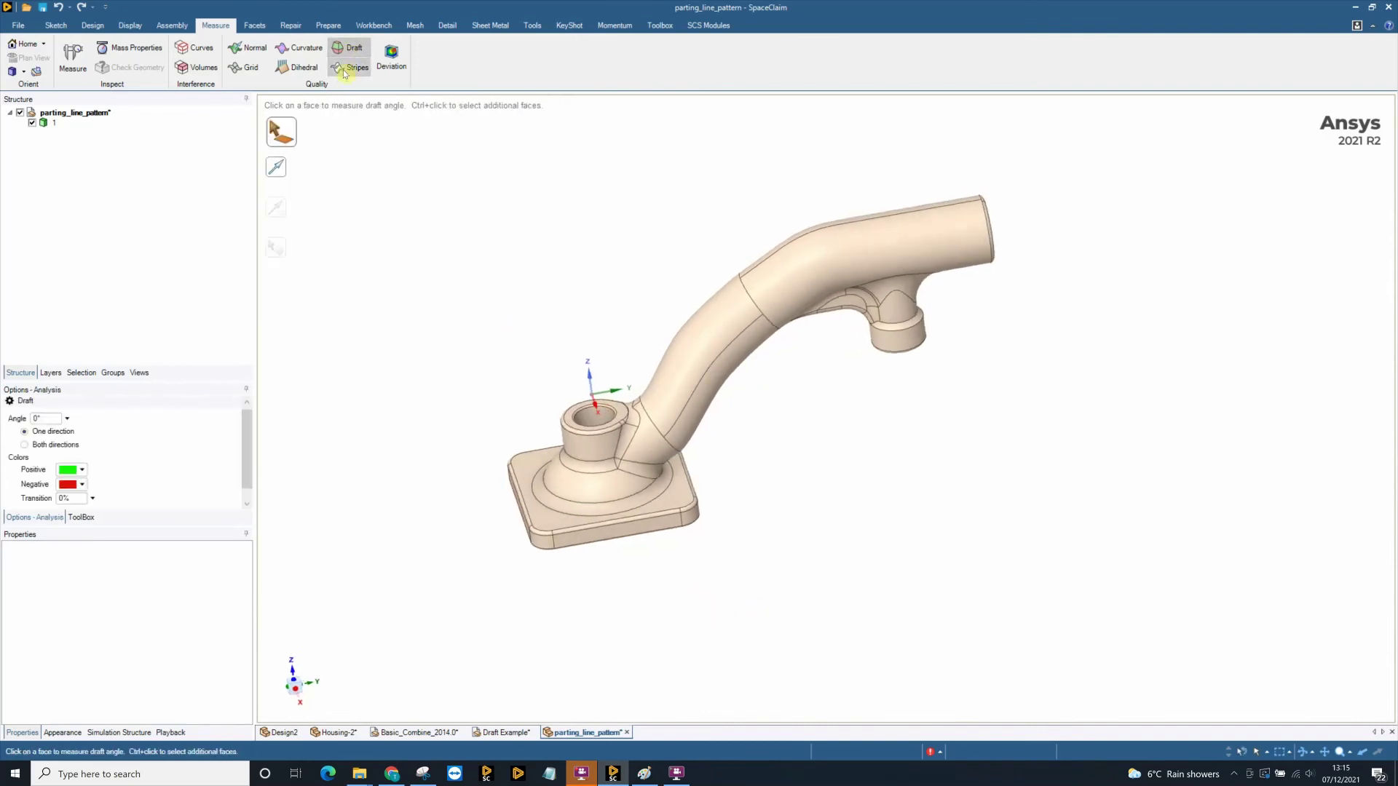
left_click(52, 124)
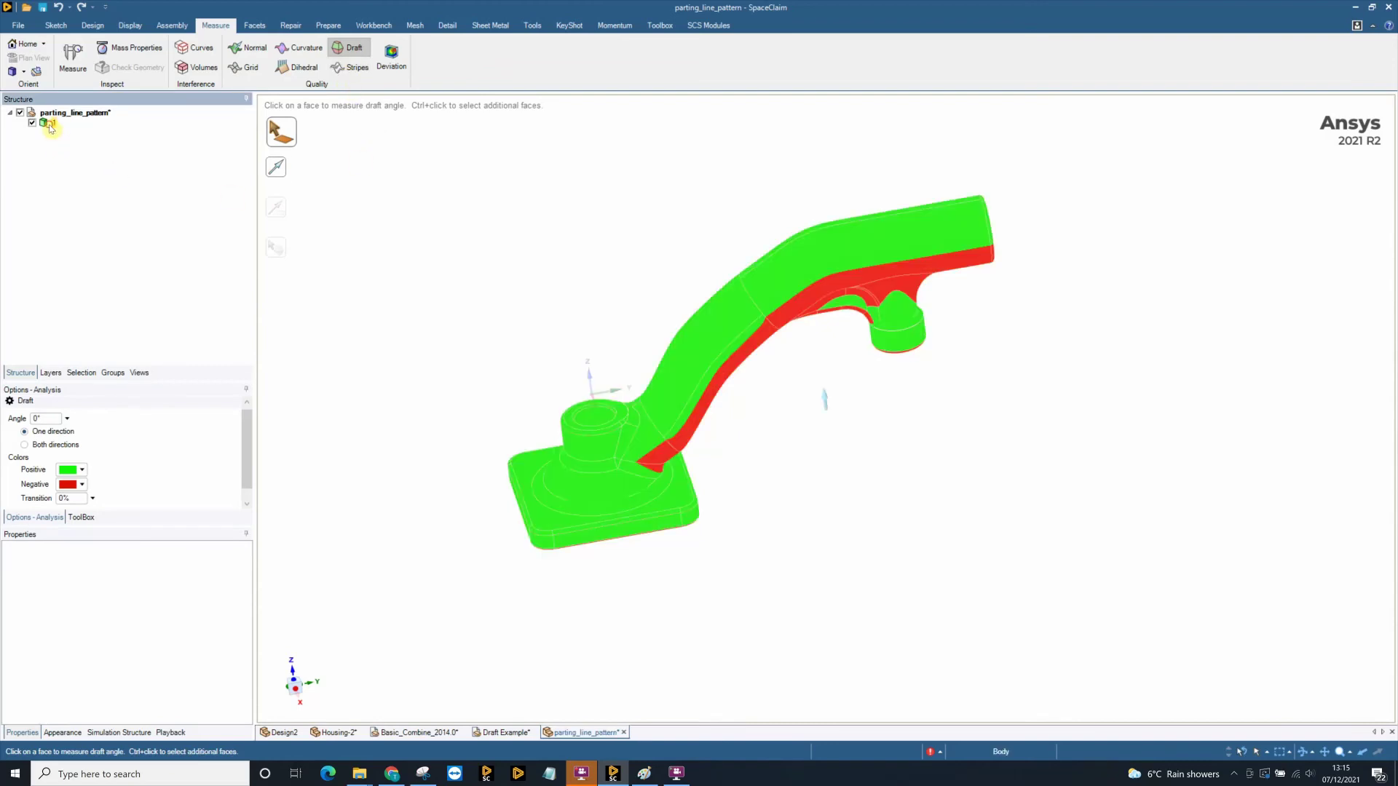
left_click(275, 171)
mouse_move(579, 540)
middle_mouse_down()
mouse_move(920, 640)
mouse_move(865, 615)
mouse_move(837, 580)
mouse_move(840, 596)
mouse_move(830, 525)
middle_mouse_up()
key("Escape")
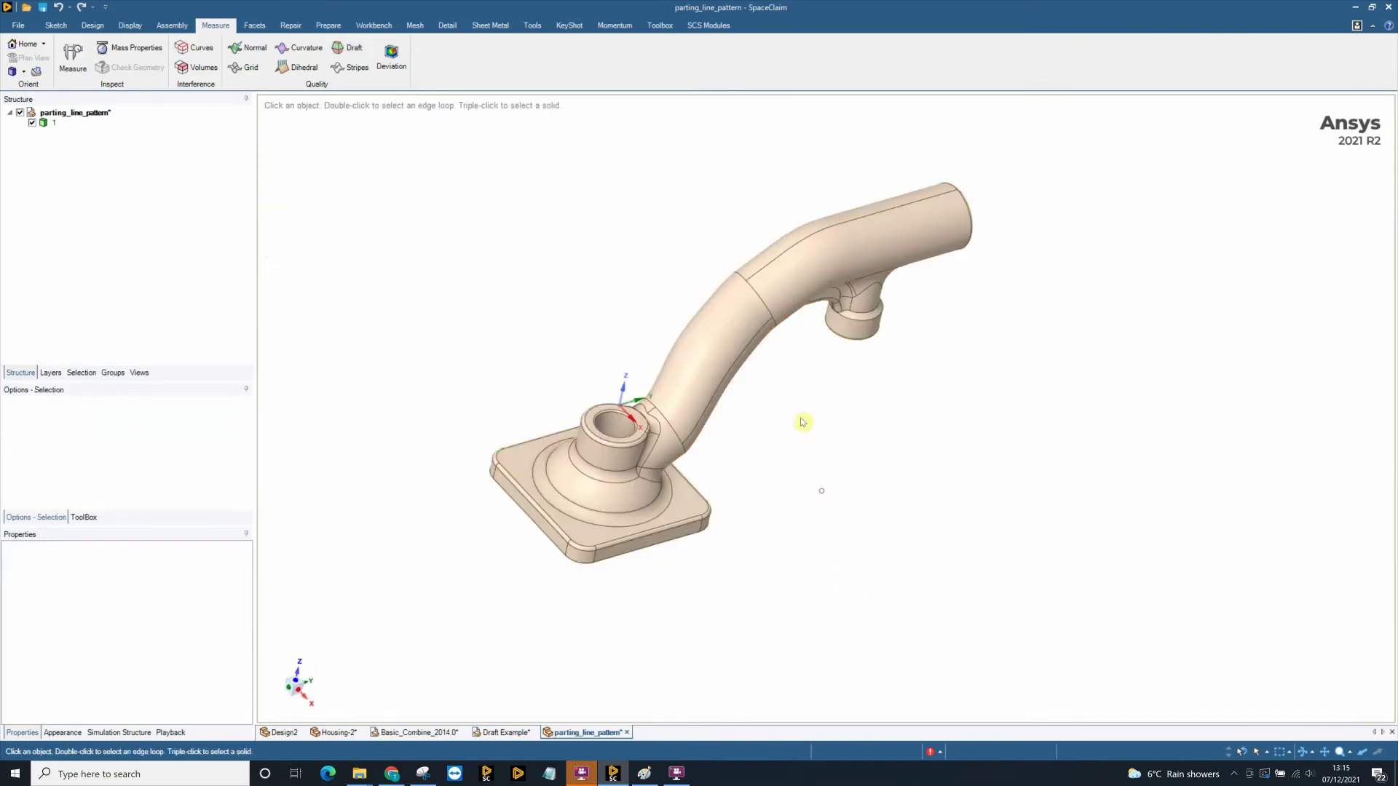
left_click(731, 296)
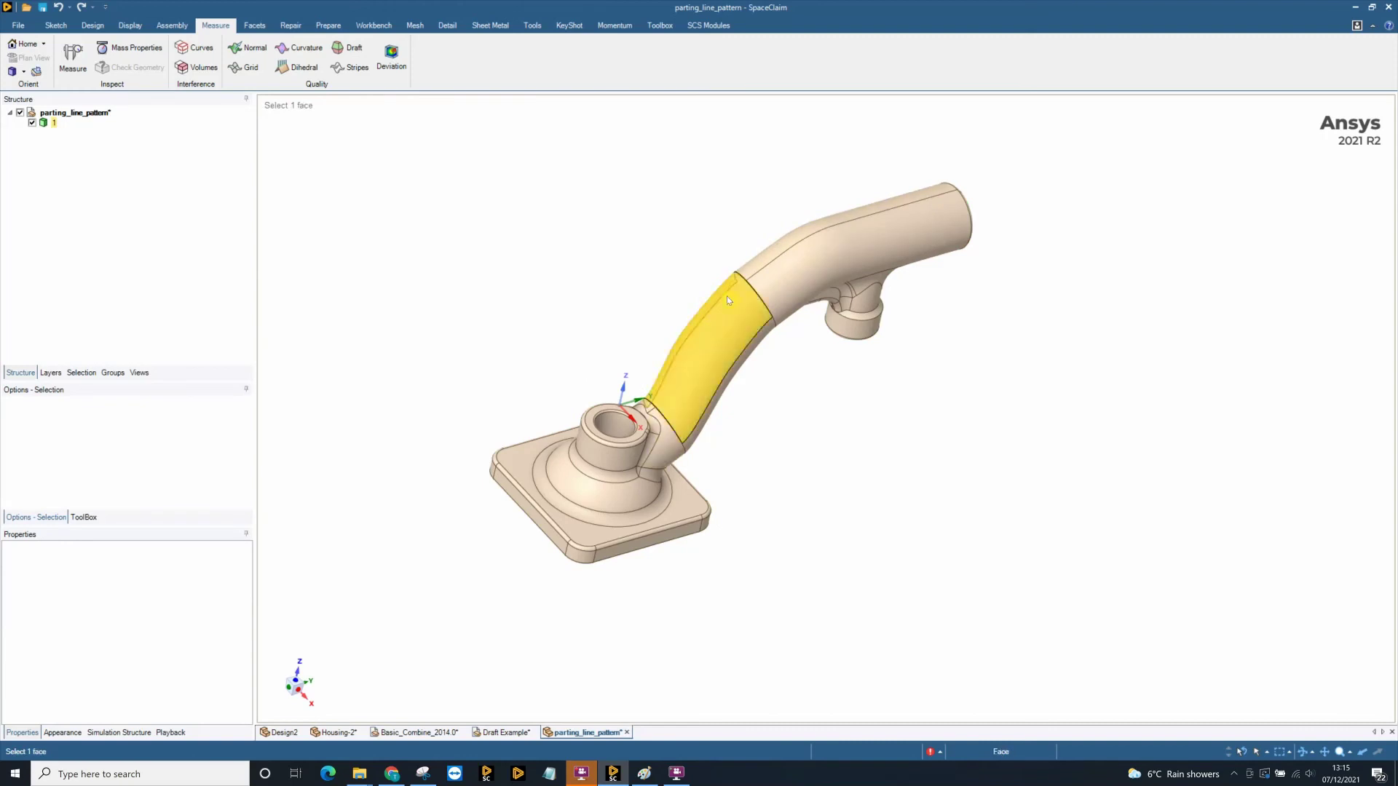
key("Escape")
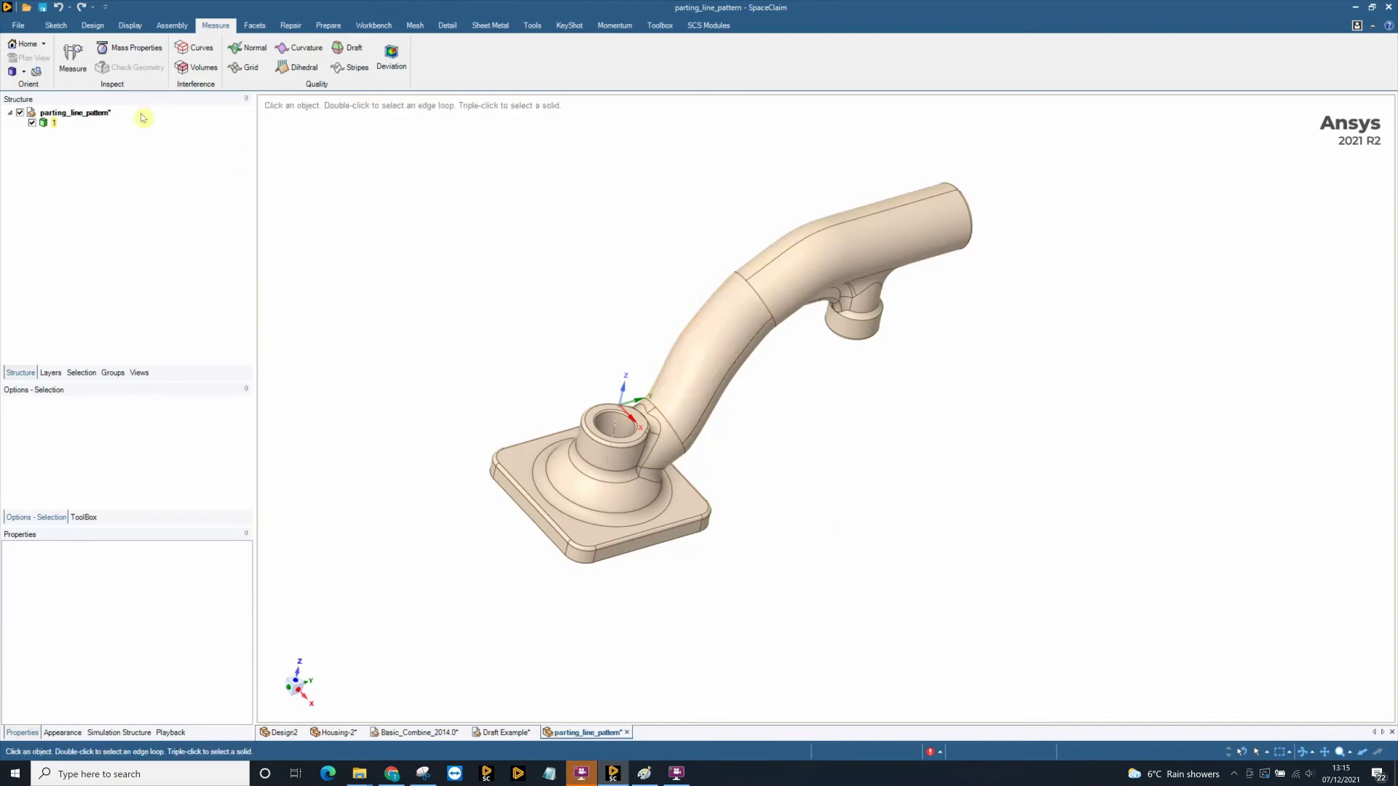
Run a Draft analysis on the pipe body with the draft direction set from the square flange's side face.
left_click(352, 48)
left_click(54, 122)
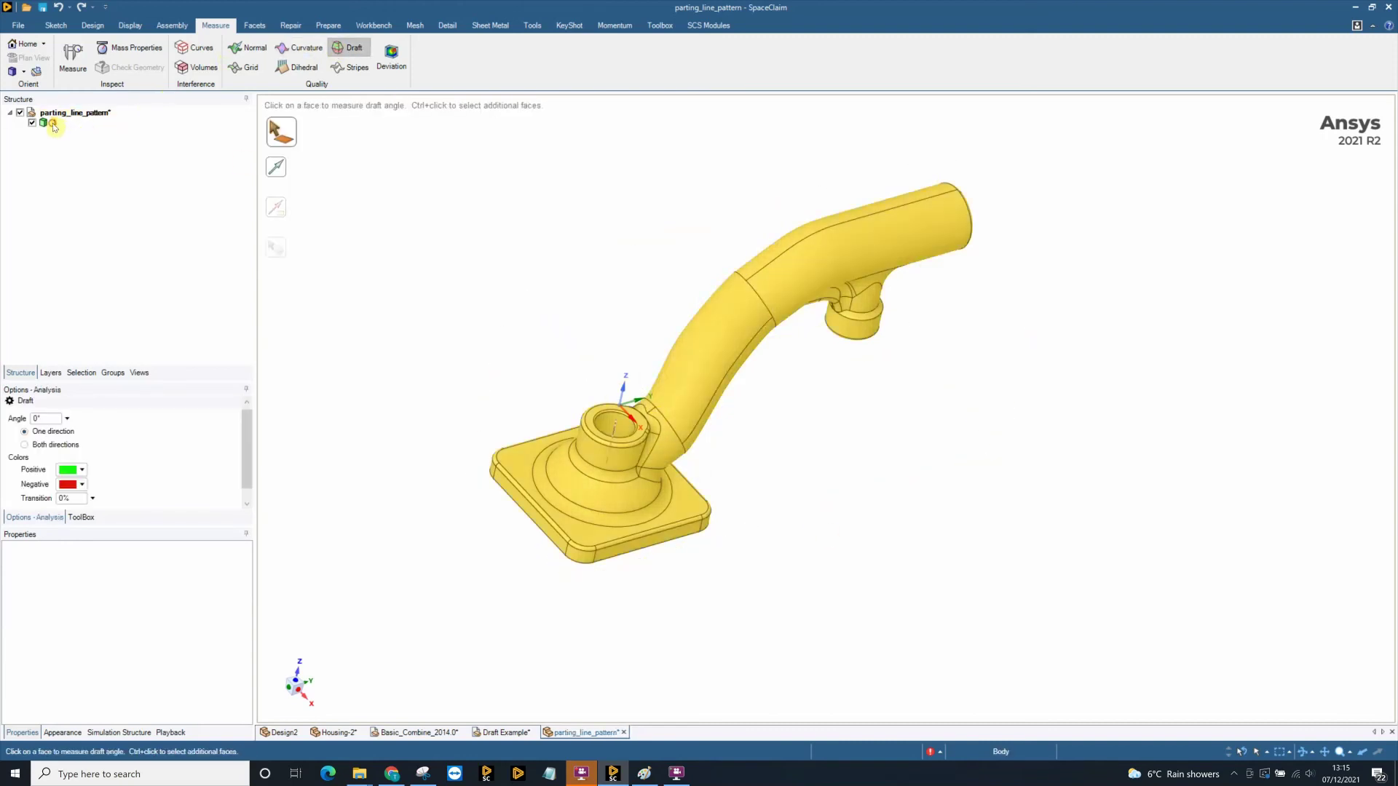
left_click(276, 167)
left_click(609, 545)
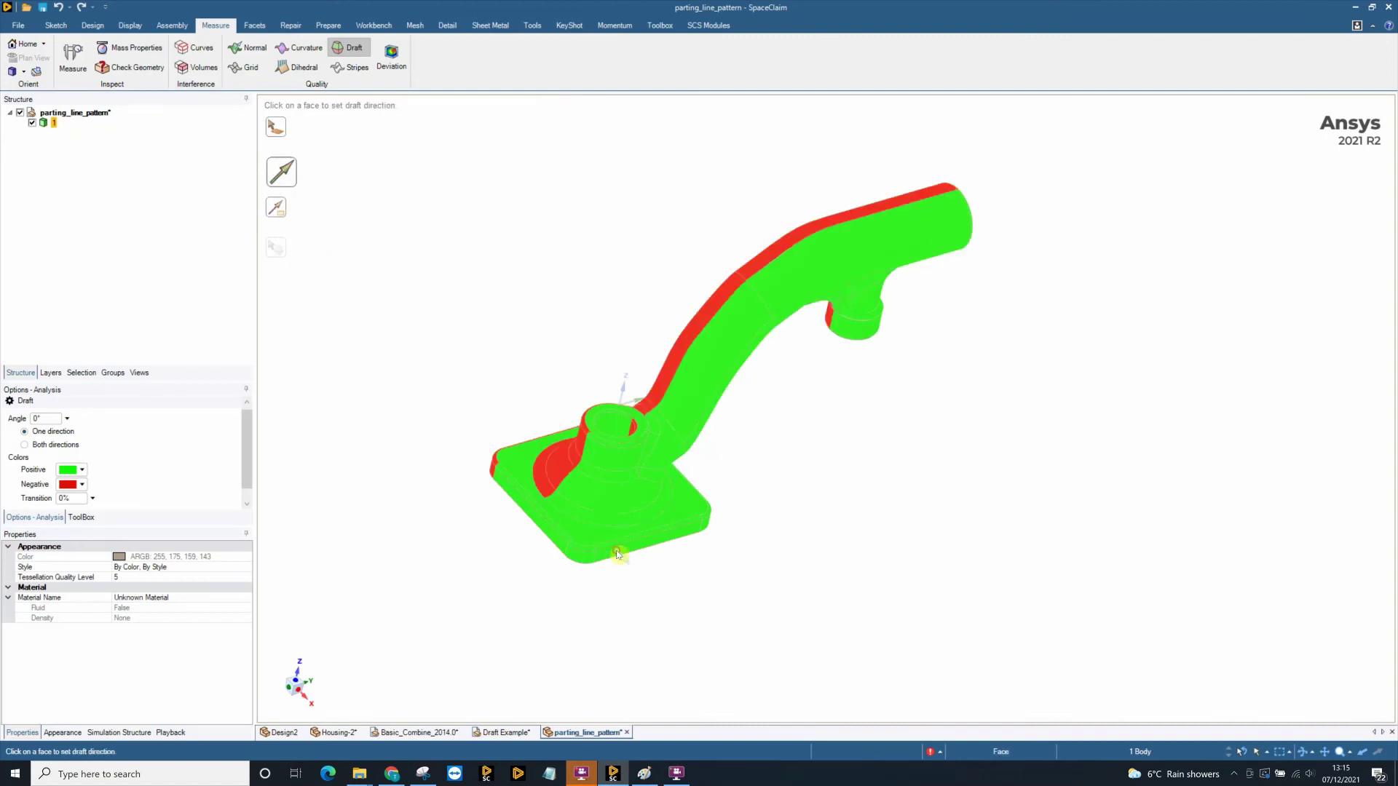
middle_click_drag(608, 545, 776, 542)
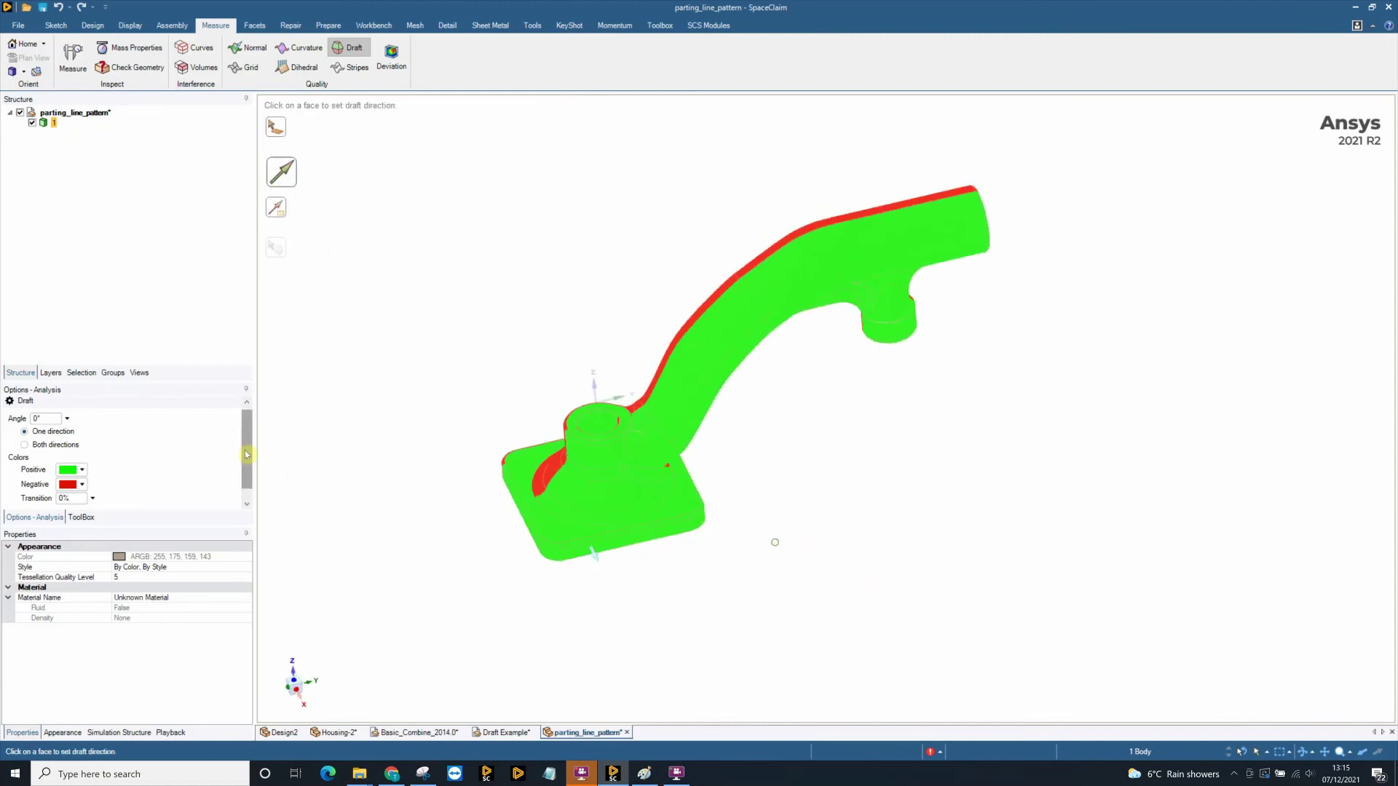
Turn on shadow lines for the draft analysis and create curves from those along the middle bend of the pipe.
scroll(150, 478, "down", 1)
left_click(52, 501)
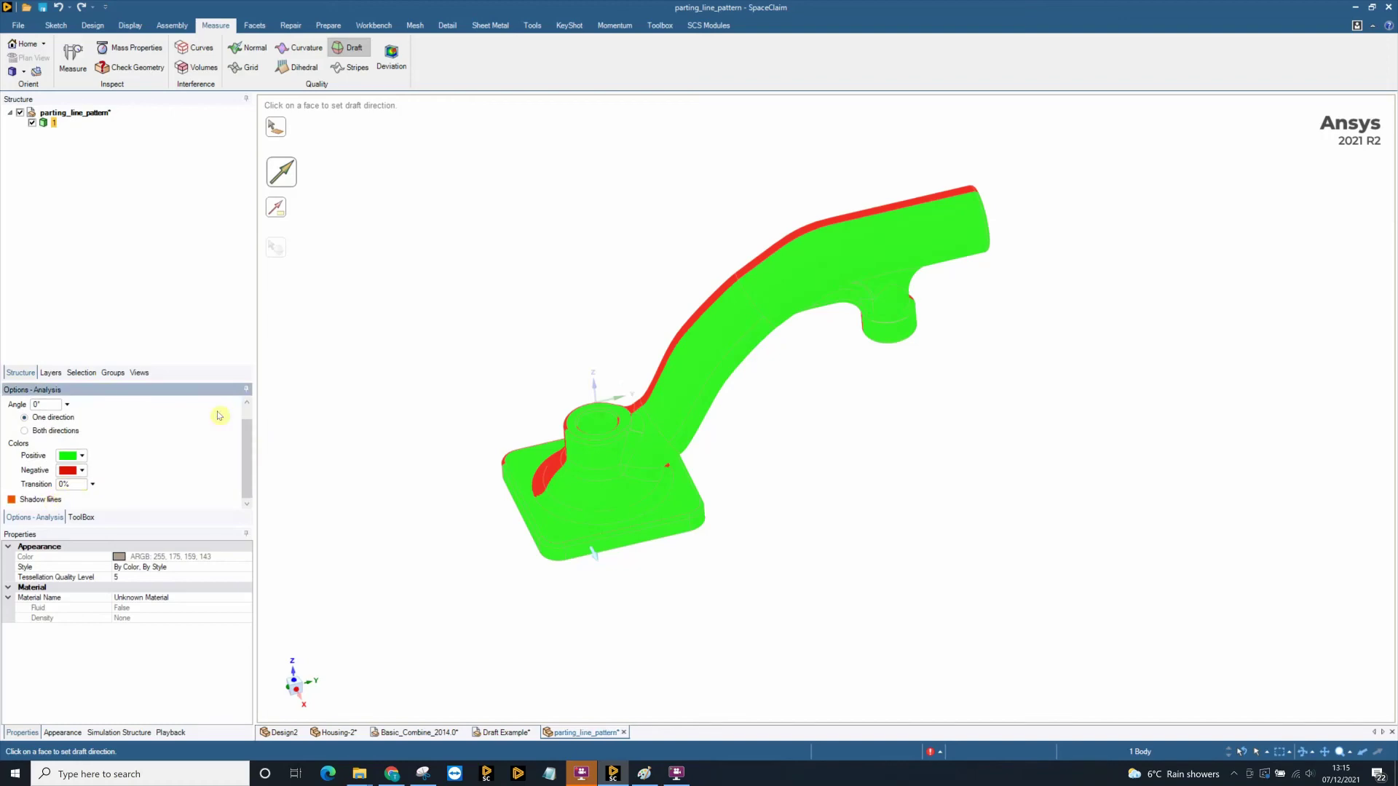
left_click(278, 251)
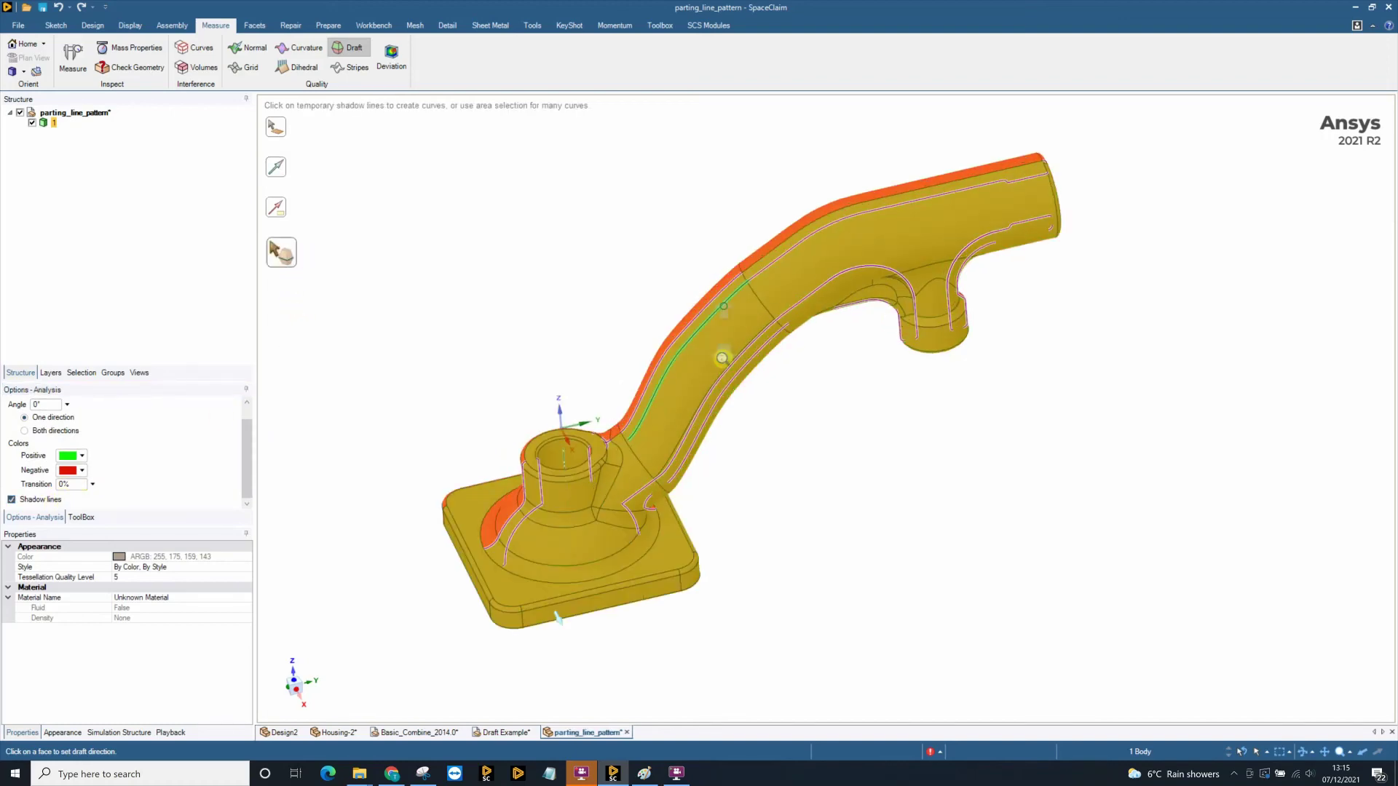
scroll(737, 328, "up", 5)
left_click(748, 396)
middle_click_drag(748, 396, 811, 473)
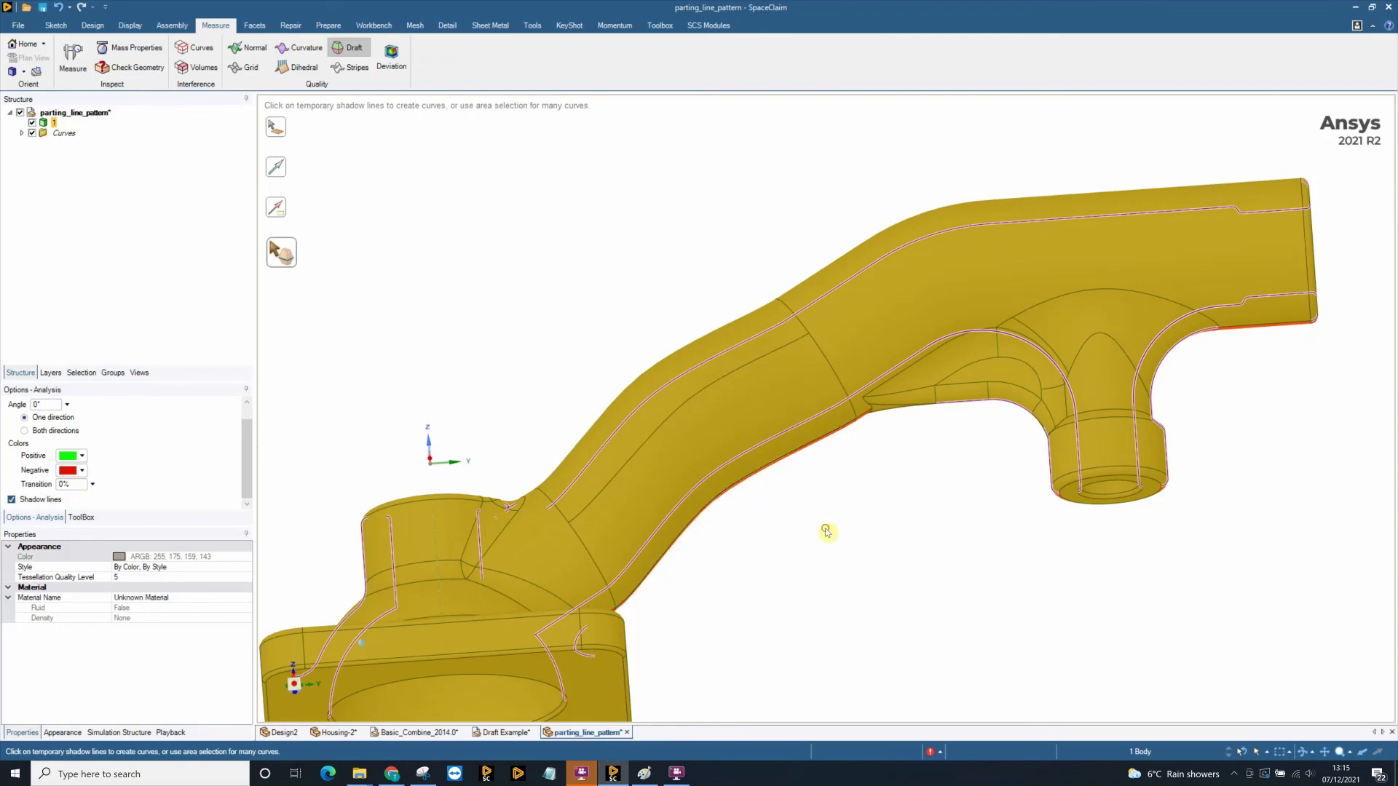
key("Escape")
Pull the shadow curve on the upper side of the middle bend upwards into a surface.
middle_click_drag(835, 574, 777, 422)
scroll(861, 630, "down", 5)
left_click(749, 382)
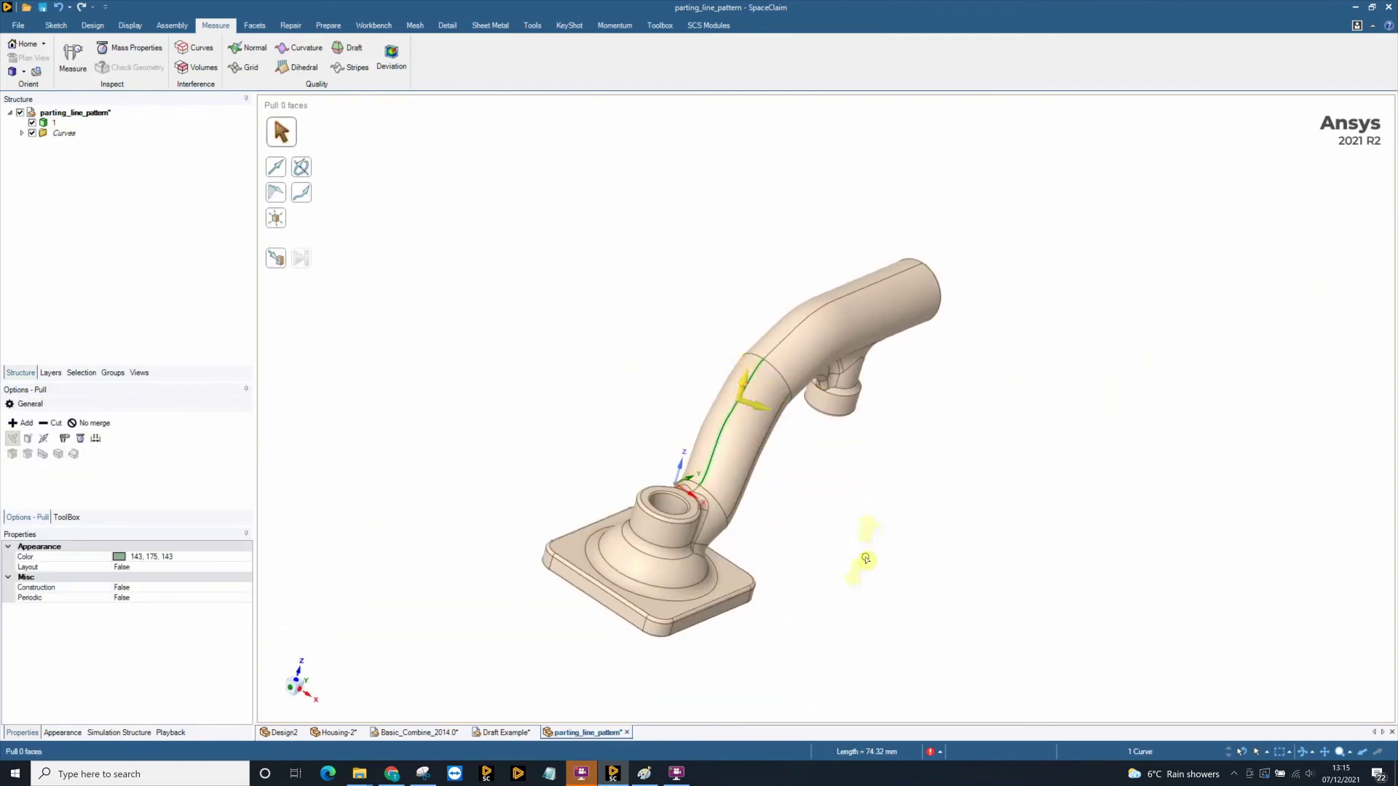
middle_click_drag(867, 571, 823, 595)
left_click_drag(823, 595, 789, 410)
middle_click_drag(783, 576, 849, 570)
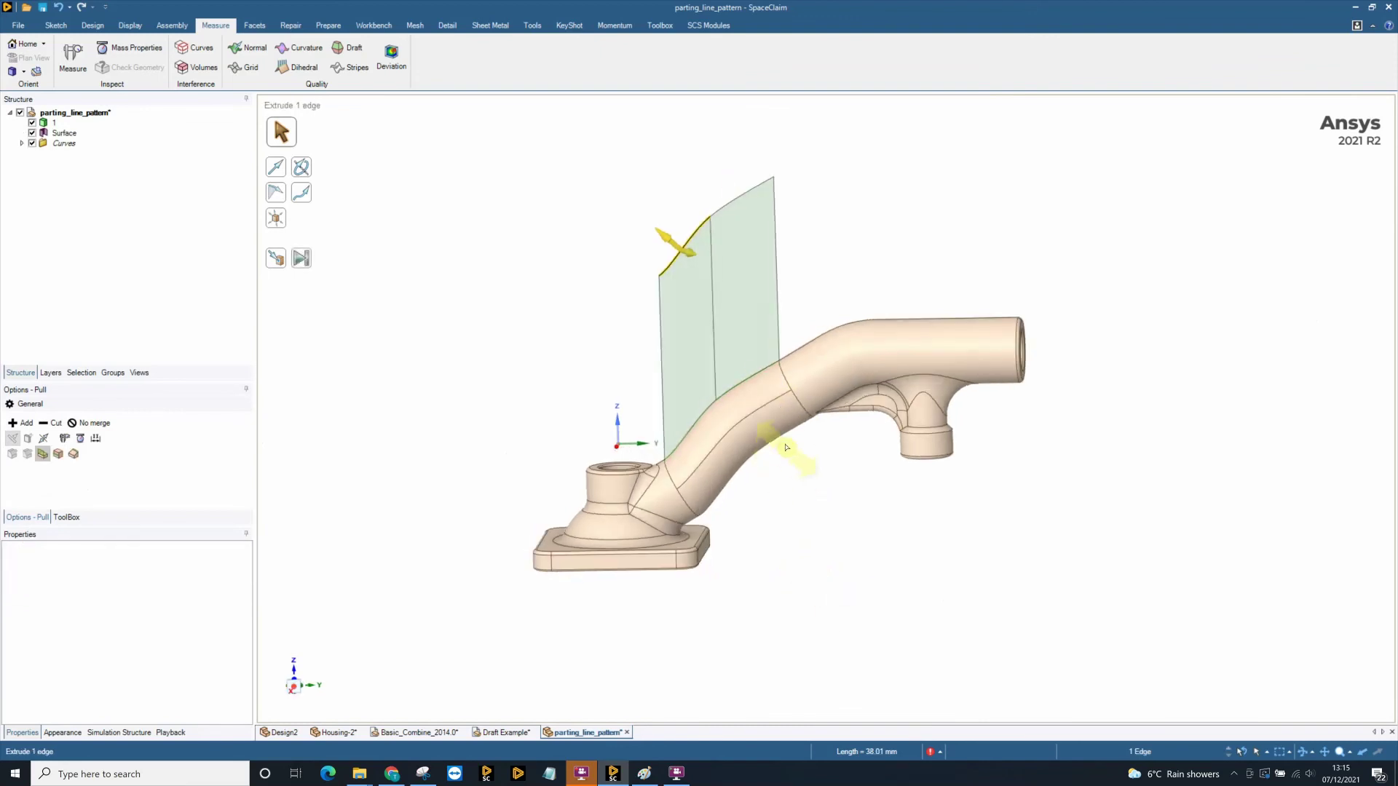
Pull the shadow curve on the underside of the middle bend downwards into a second surface.
left_click(785, 438)
left_click_drag(799, 640, 800, 674)
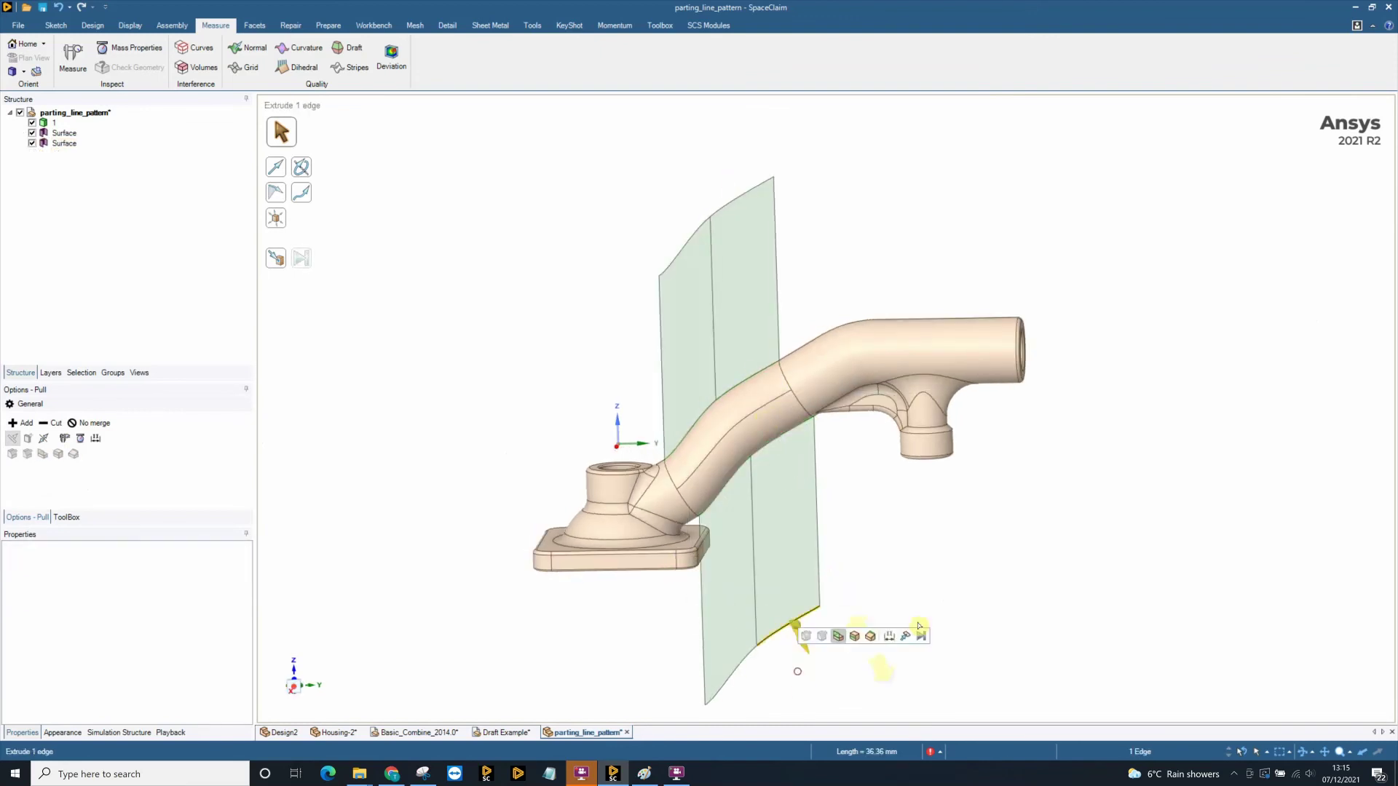
middle_click_drag(886, 584, 858, 515, "ctrl")
key("Escape")
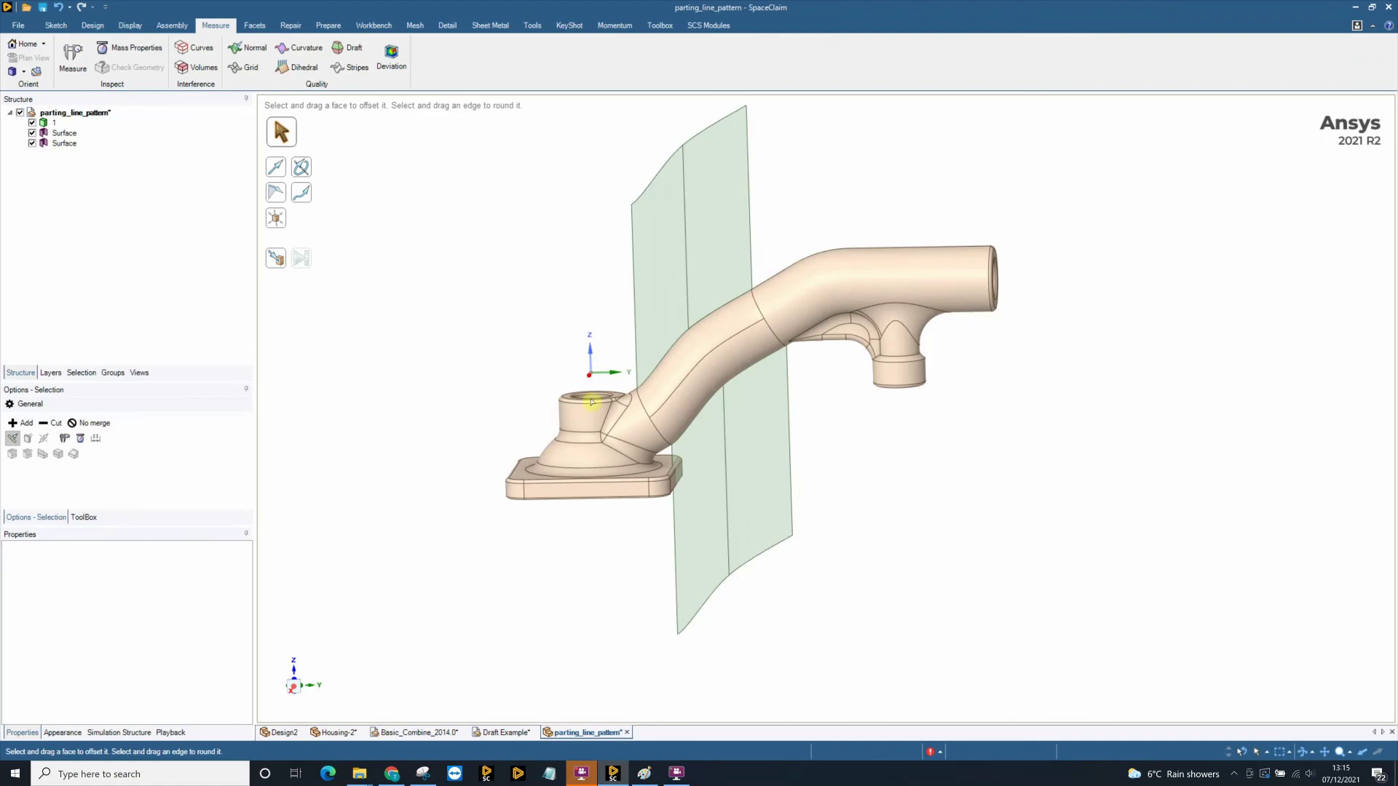
Hide both surfaces and start a Volume Extract with the round boss's top ring face and the flange's underside as boundaries.
left_click(32, 133)
left_click(32, 143)
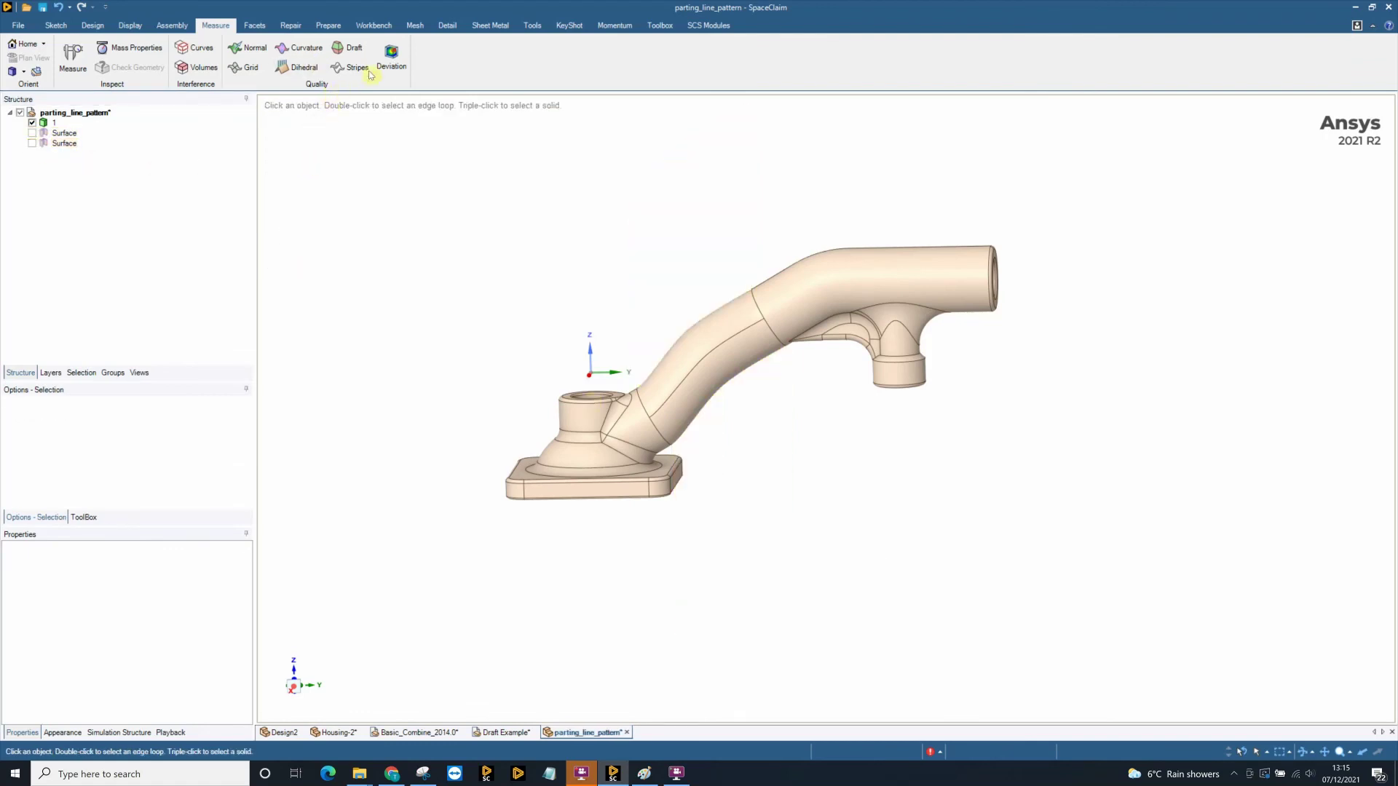
left_click(324, 26)
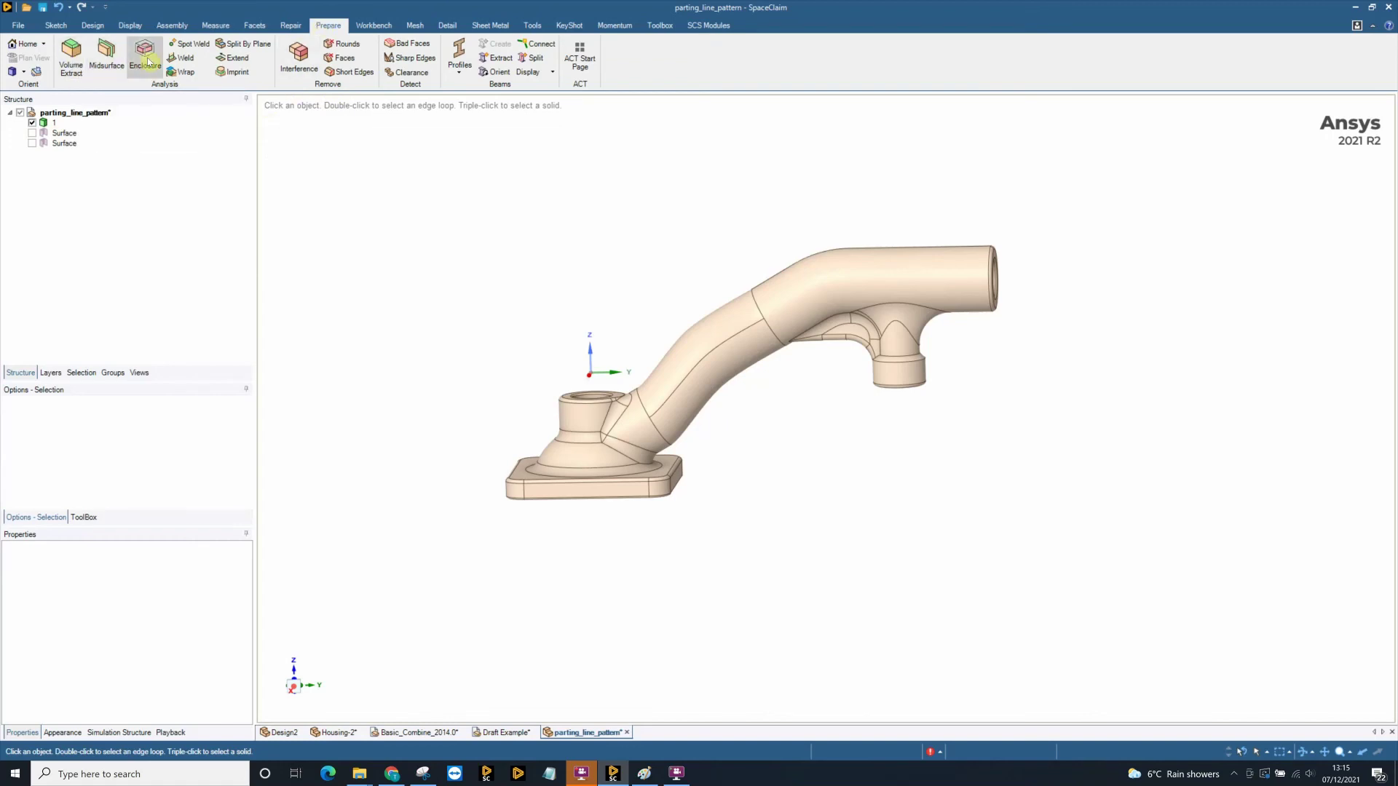
left_click(72, 61)
middle_click_drag(515, 340, 546, 458)
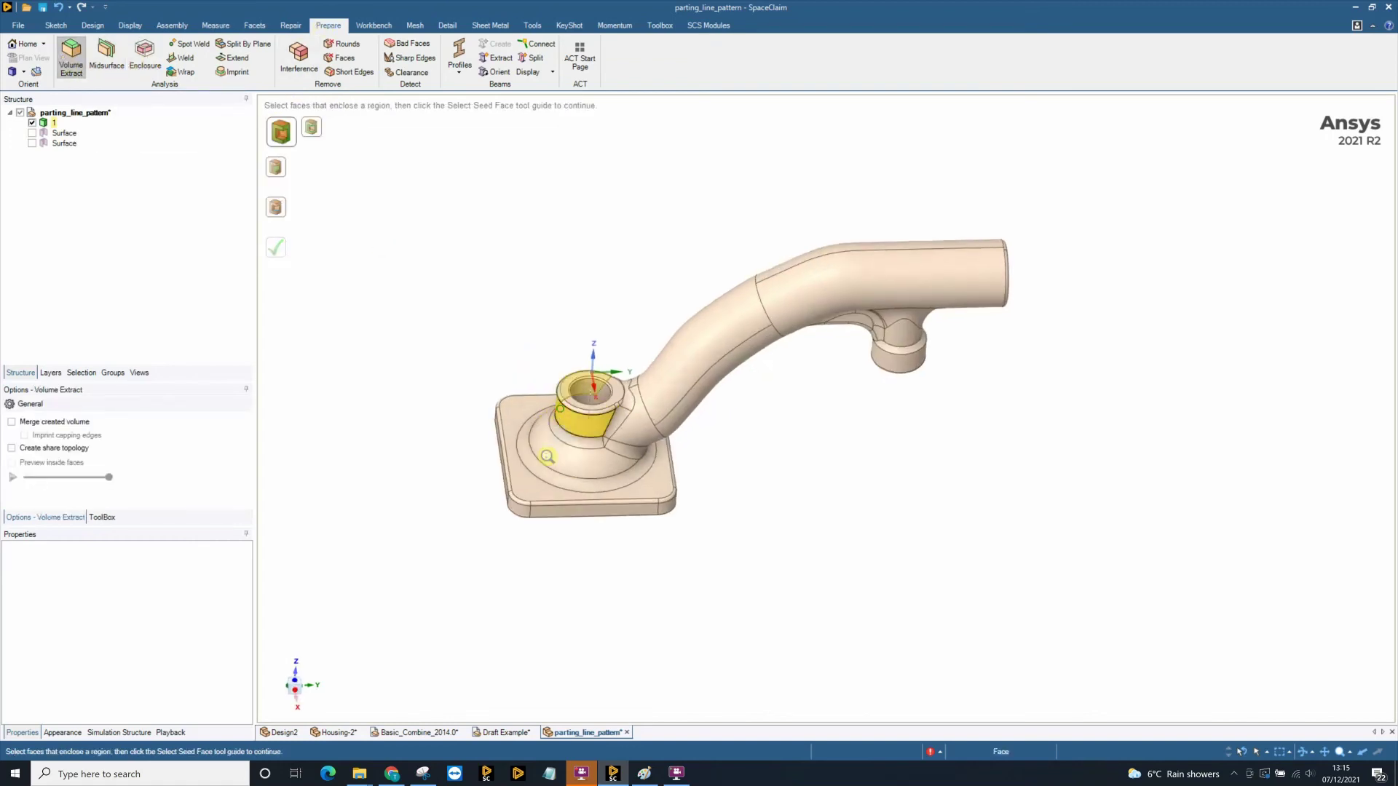
scroll(551, 457, "up", 3)
left_click(591, 351)
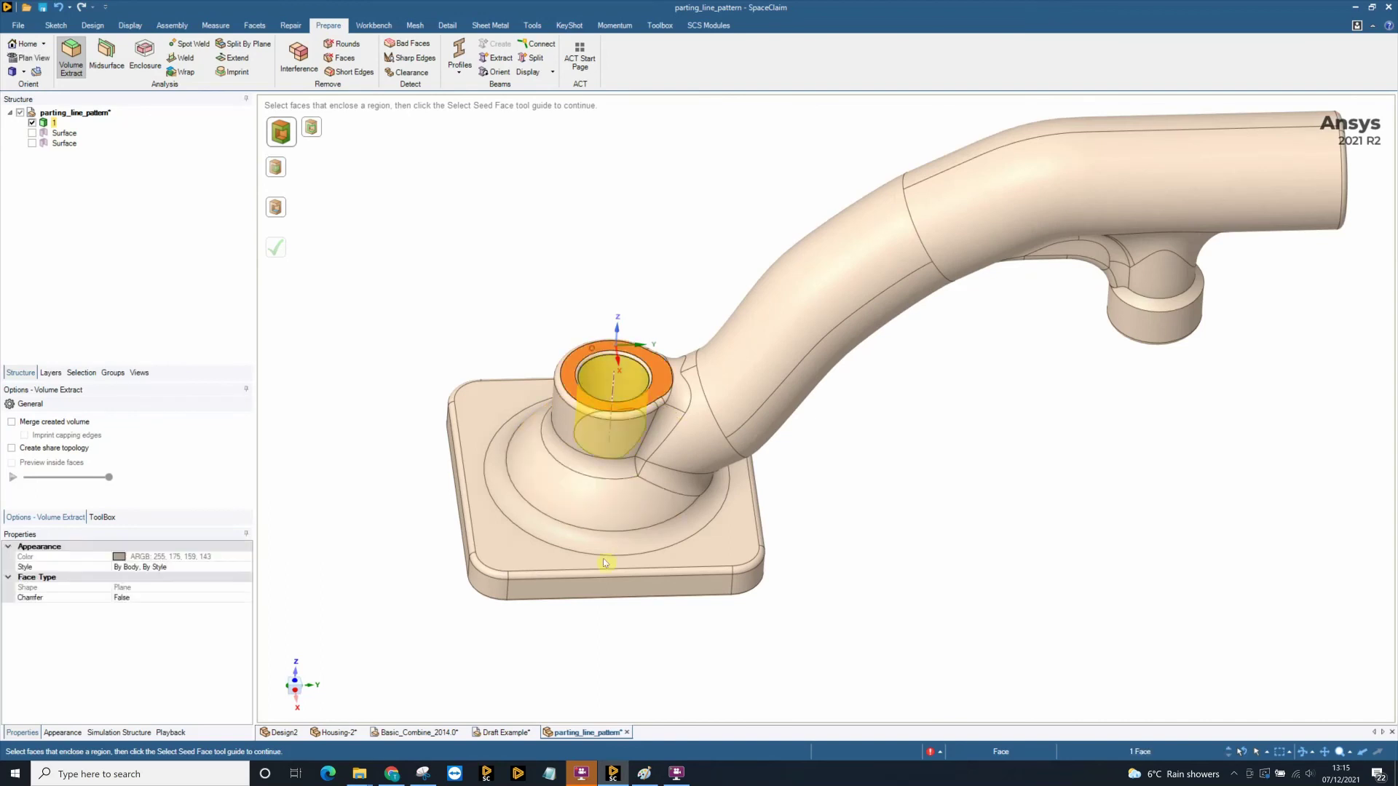
middle_click_drag(603, 558, 650, 452)
left_click(672, 478, "ctrl")
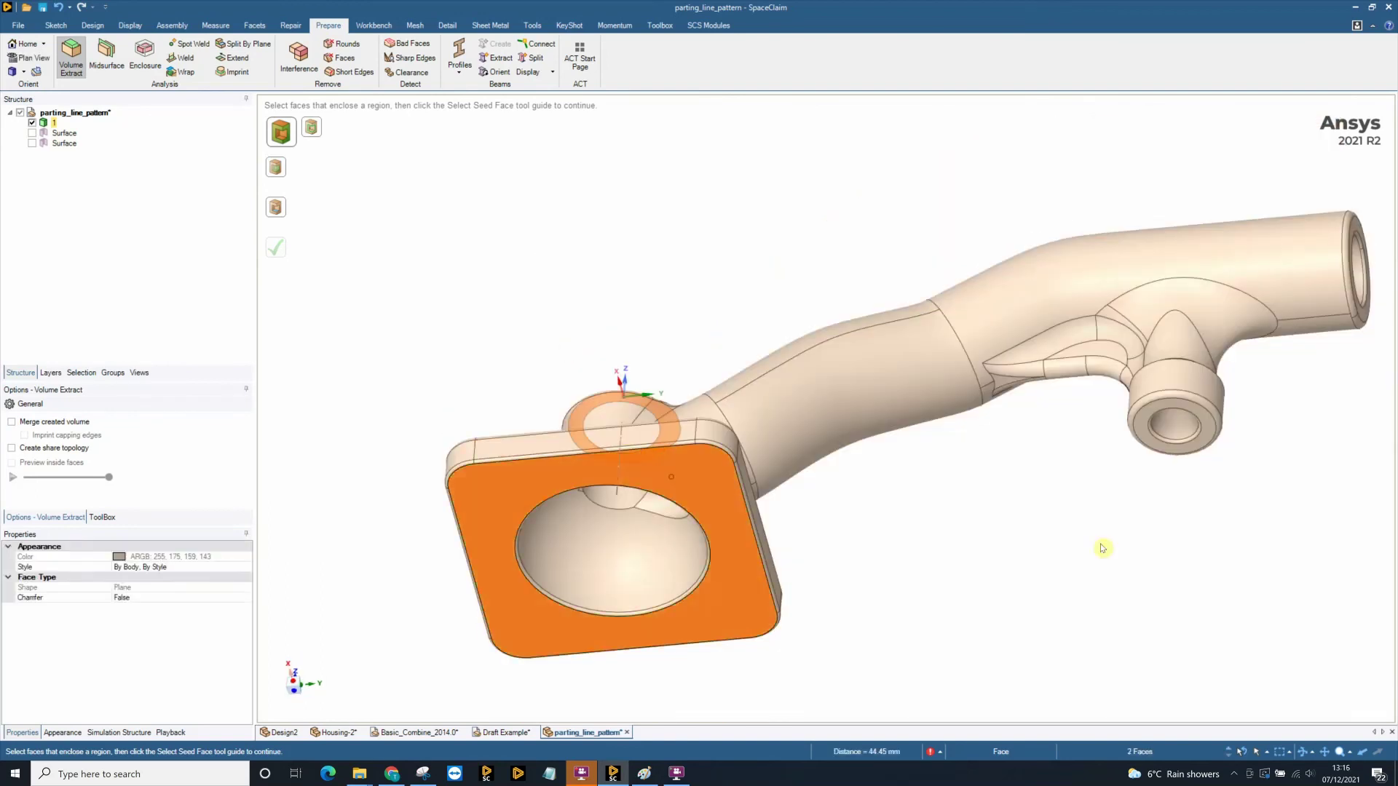
Add the ring-shaped end faces of the lower branch and the main pipe to the Volume Extract boundaries.
left_click(1198, 426, "ctrl")
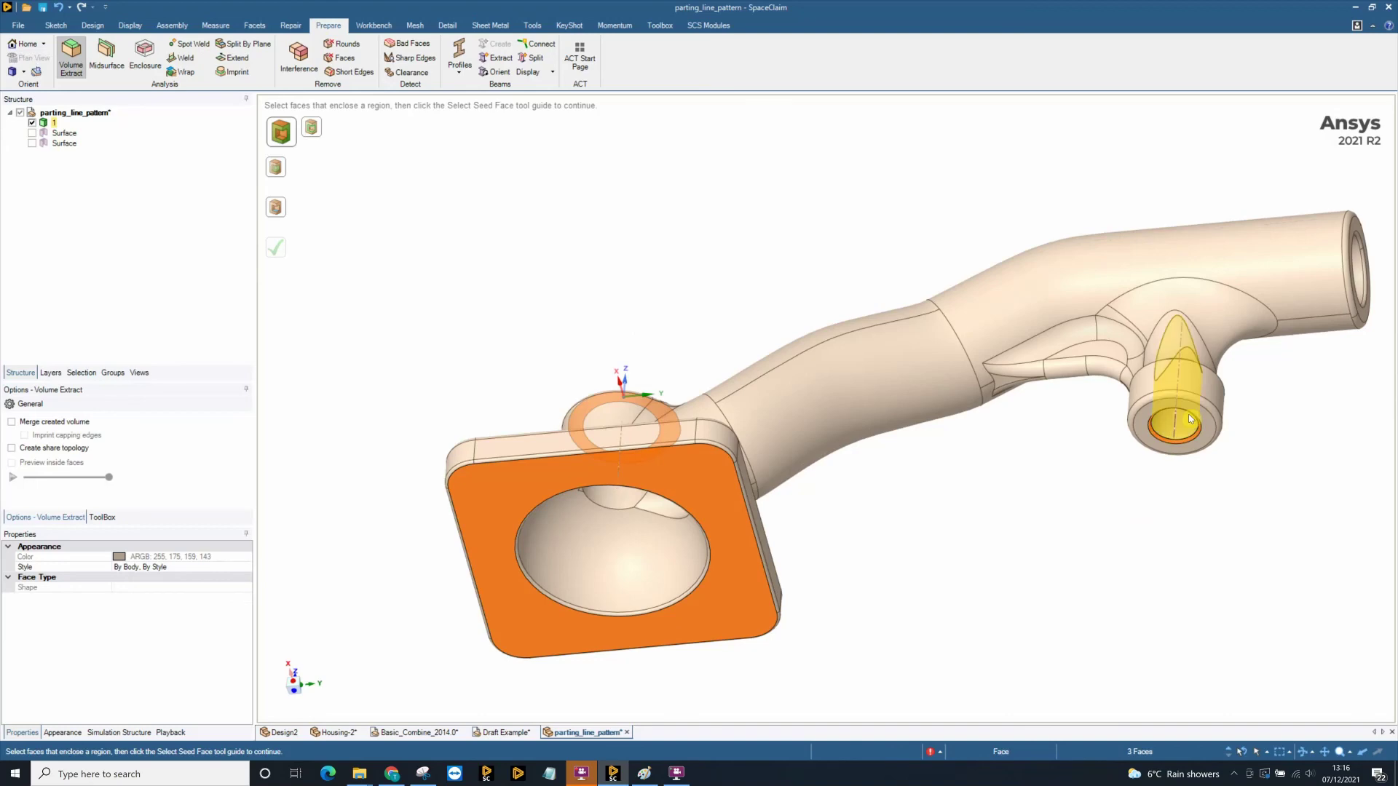
scroll(1207, 426, "up", 7)
left_click(1165, 464, "ctrl")
left_click(1183, 479, "ctrl")
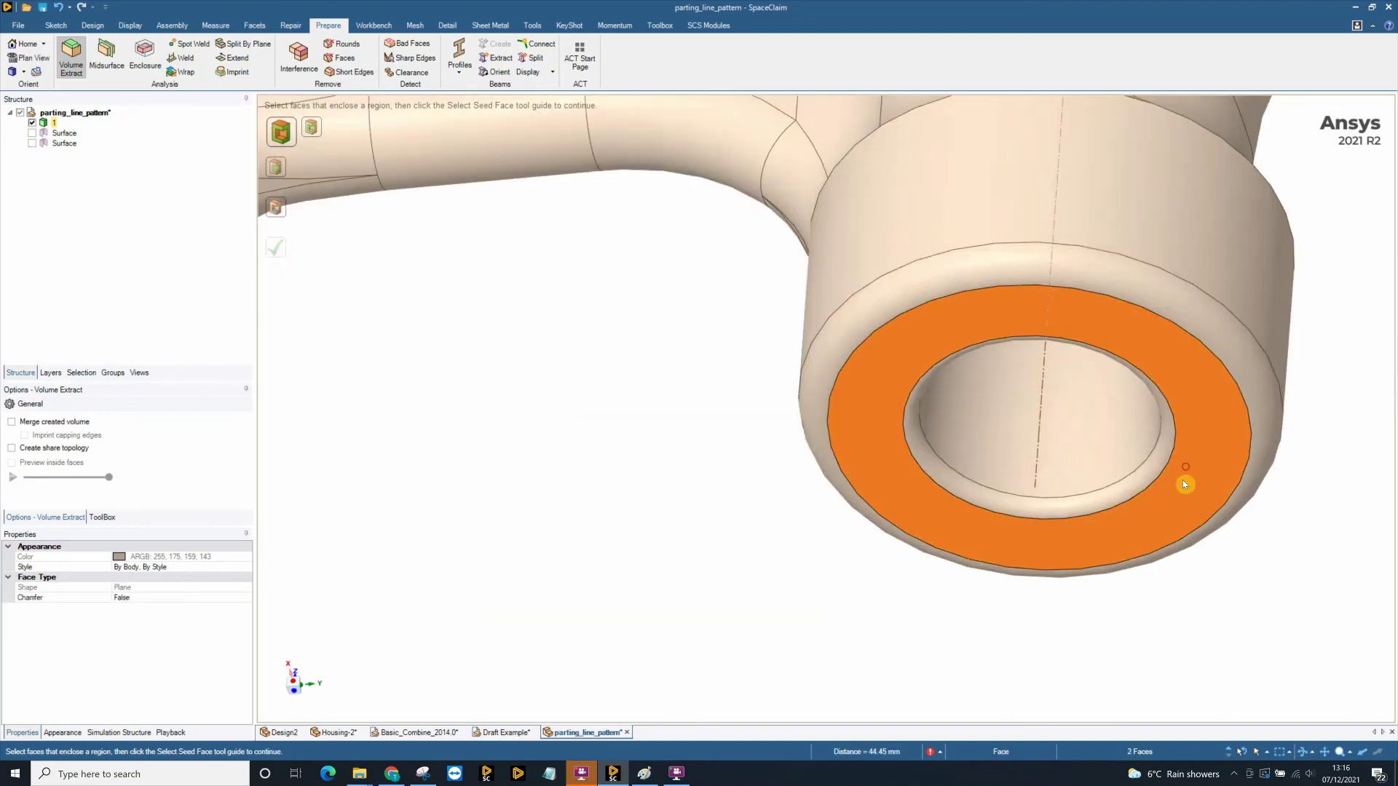
scroll(1178, 482, "down", 6)
middle_click_drag(1057, 412, 1050, 421)
scroll(1050, 420, "down", 3)
left_click(976, 321, "ctrl")
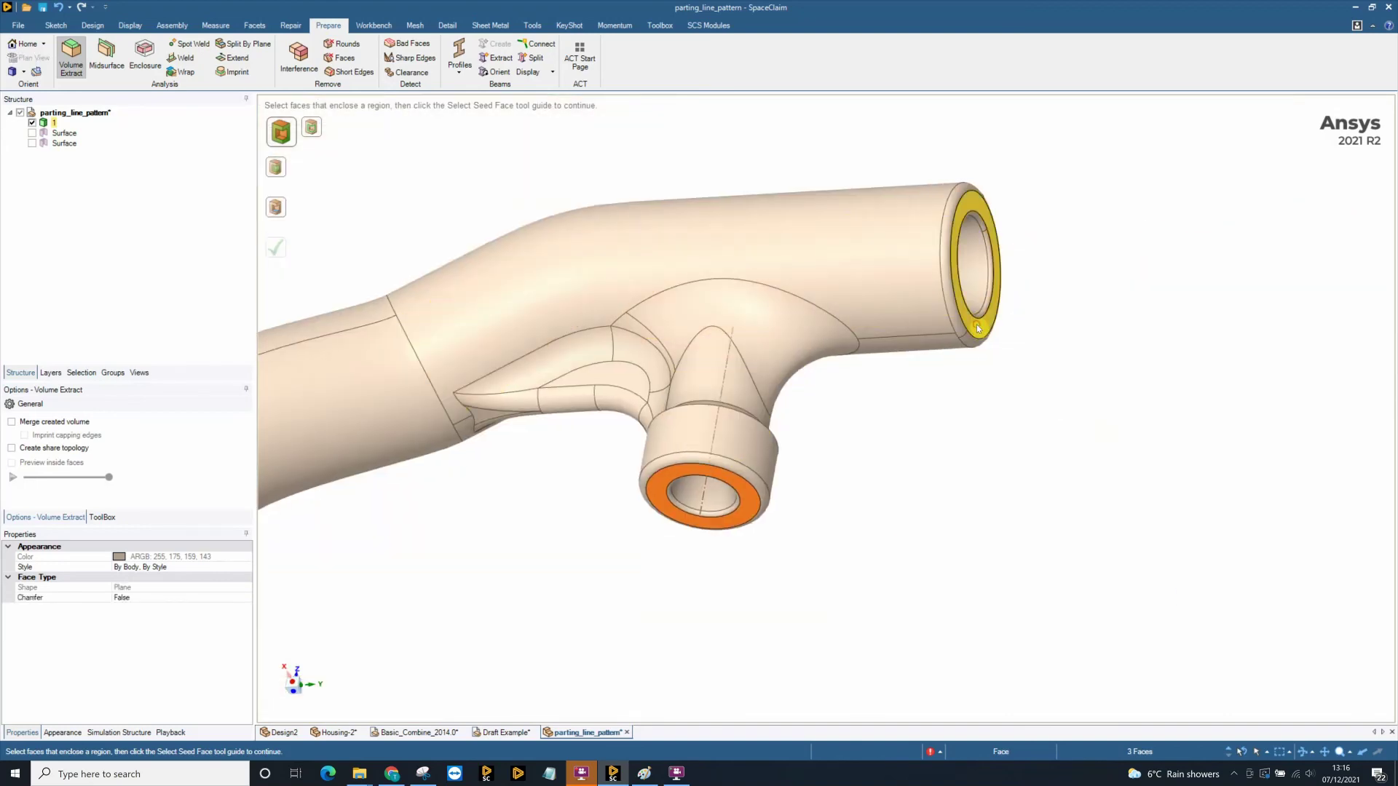
Choose the main pipe's inner wall as the seed face and create the enclosed volume.
scroll(943, 299, "down", 2)
middle_click_drag(943, 299, 619, 308)
left_click(275, 208)
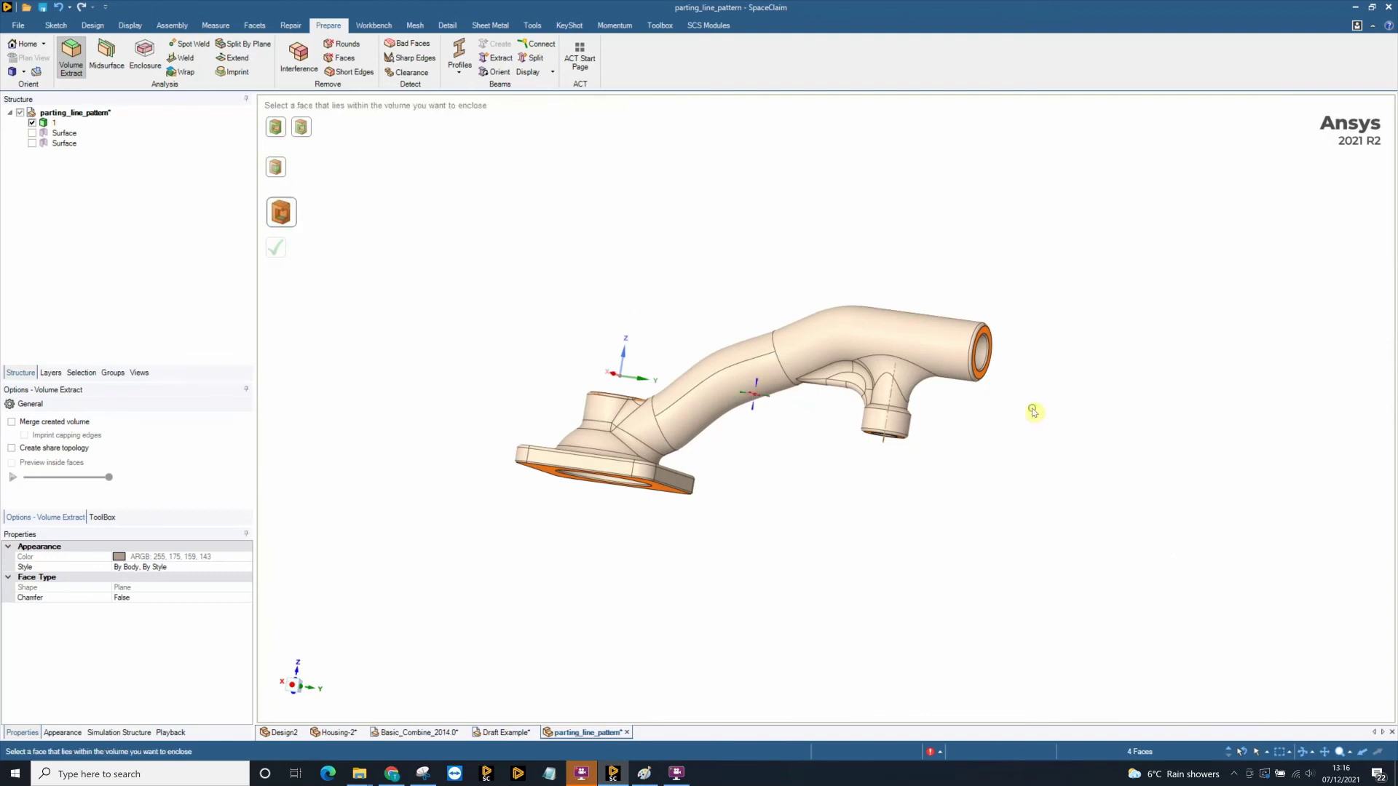
middle_click_drag(1030, 409, 942, 380)
left_click(938, 378)
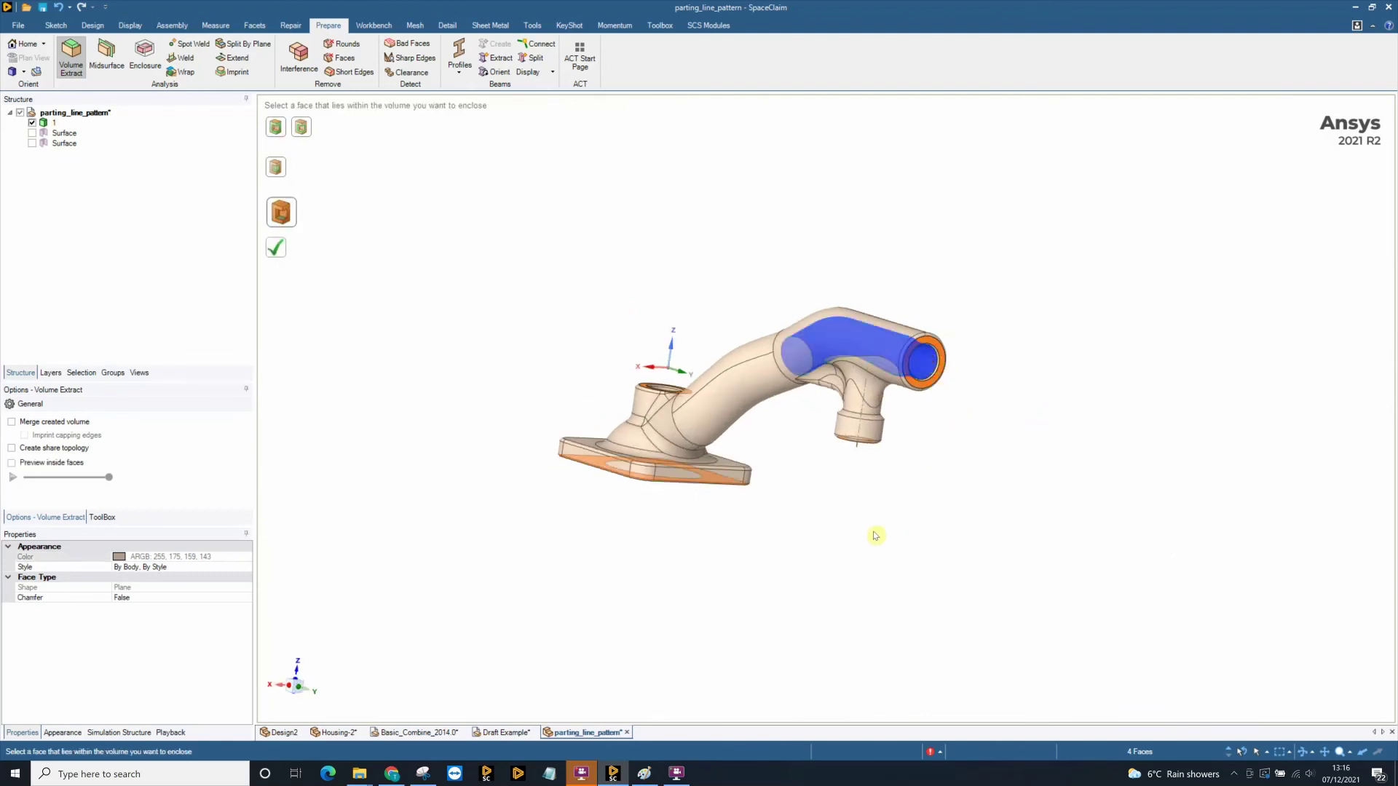
left_click(281, 252)
Hide the original pipe body so that only the extracted internal volume is shown.
middle_click_drag(462, 502, 427, 391)
left_click(32, 153)
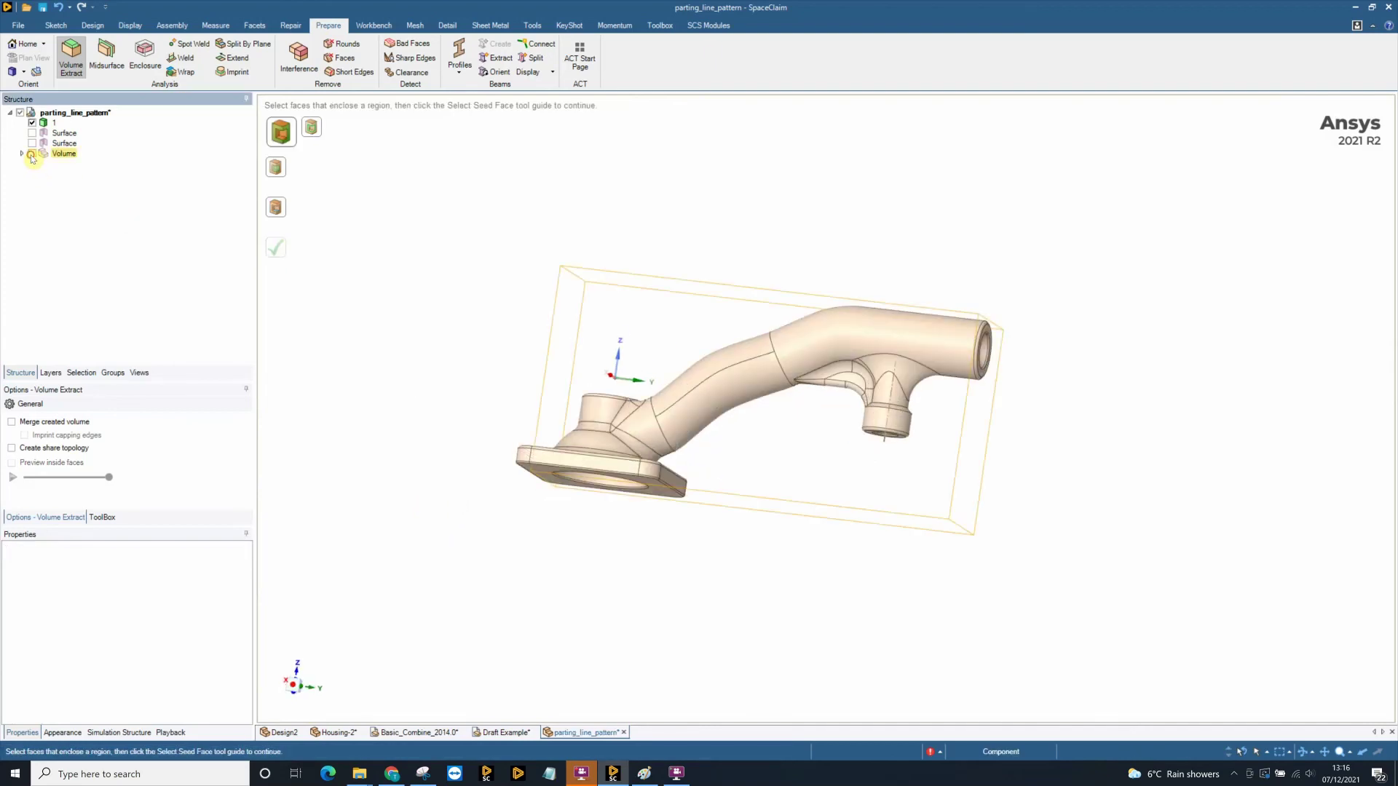
left_click(32, 153)
left_click(32, 122)
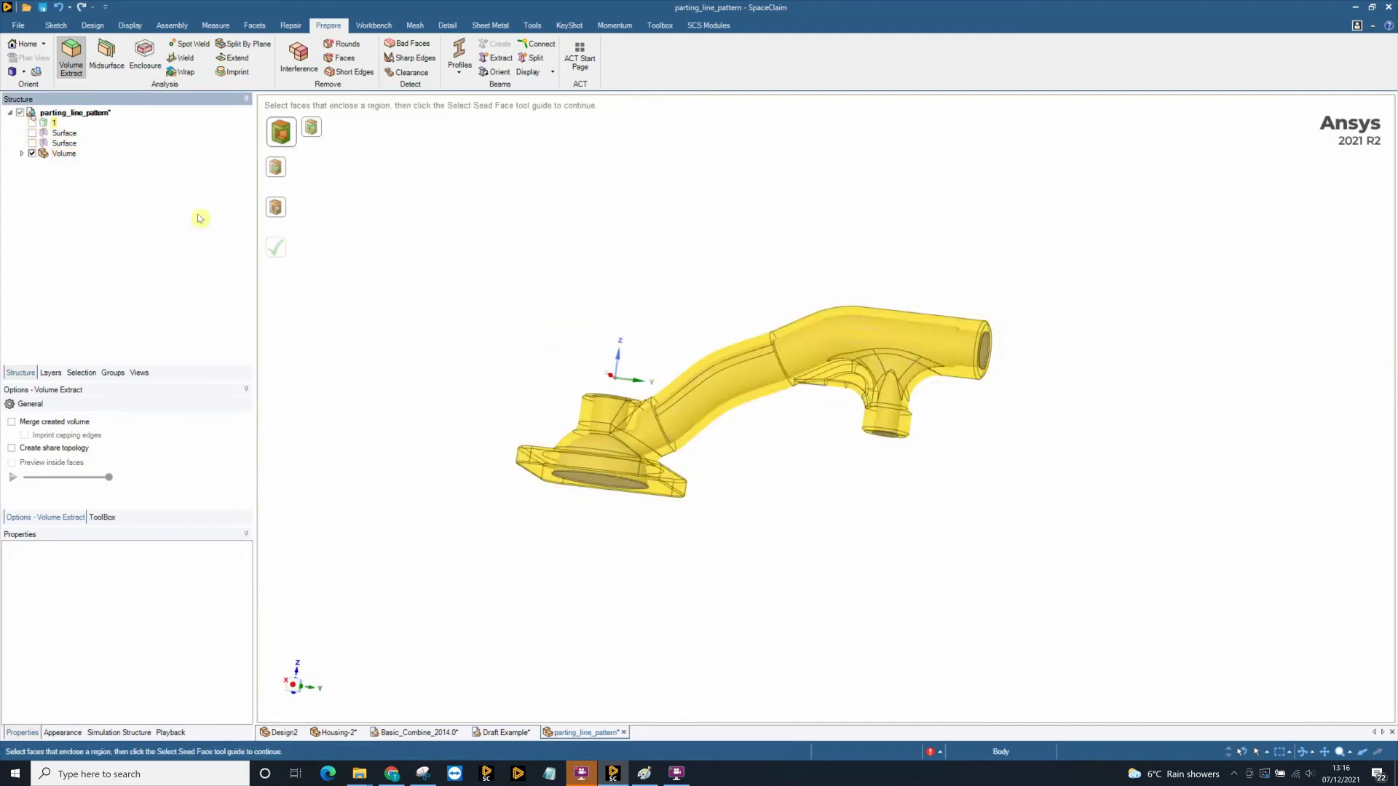
middle_click_drag(512, 312, 434, 369)
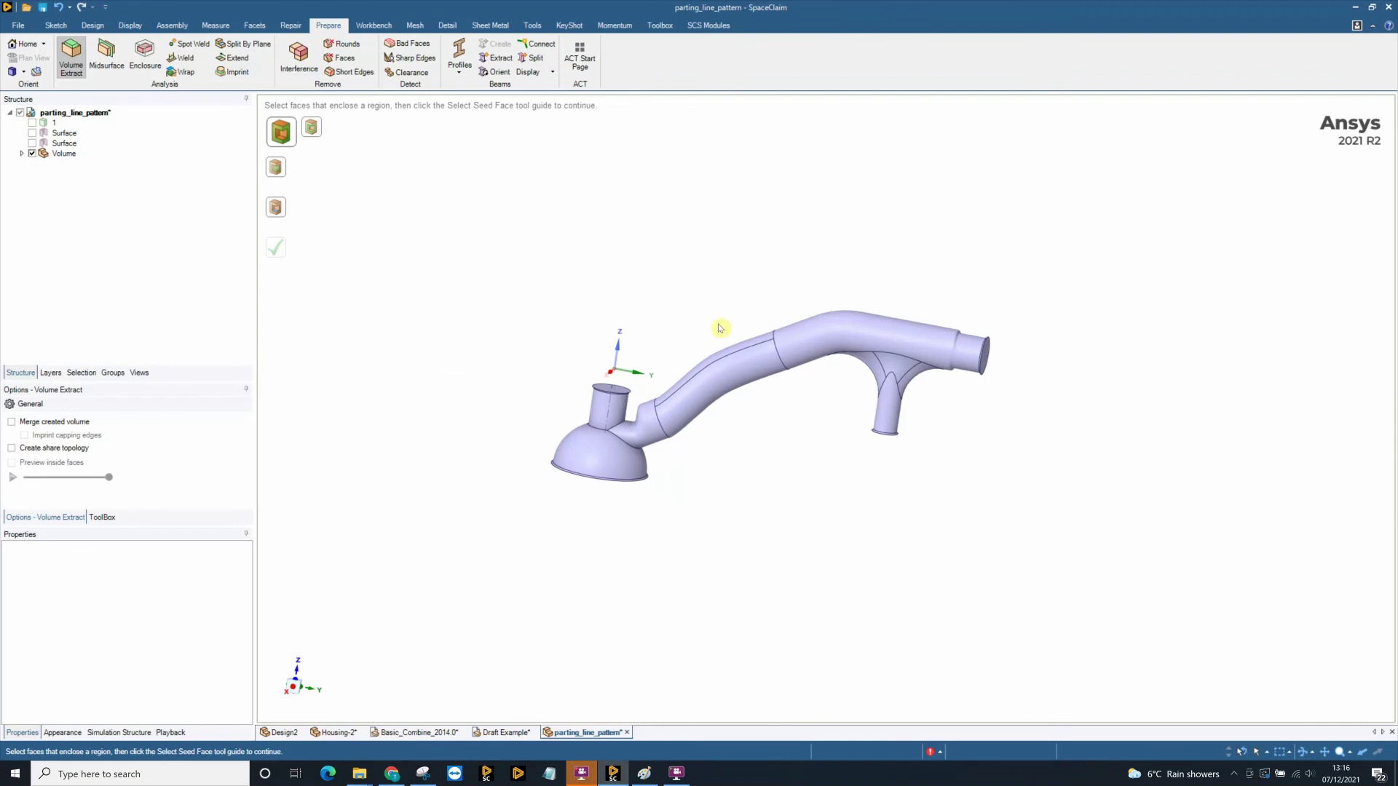
middle_click_drag(743, 387, 678, 433)
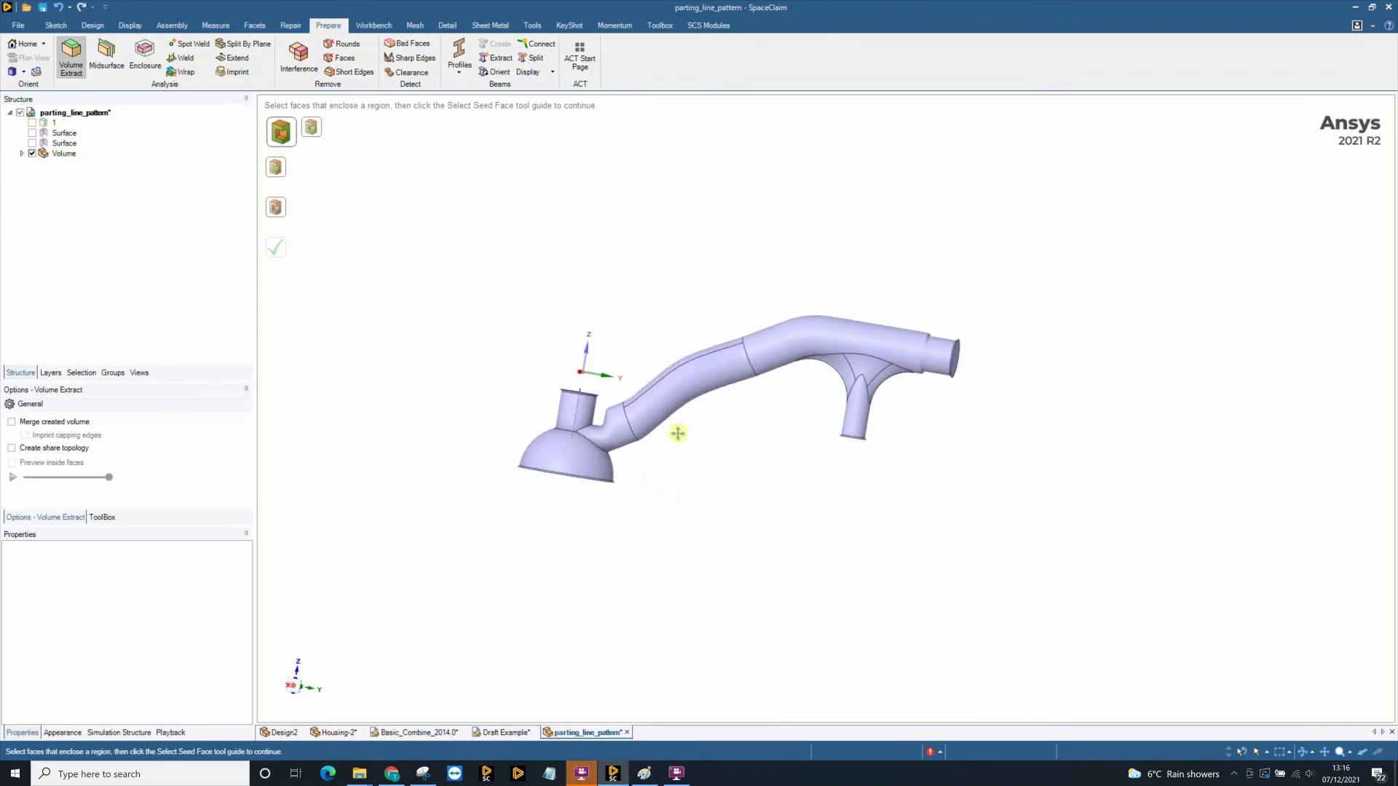